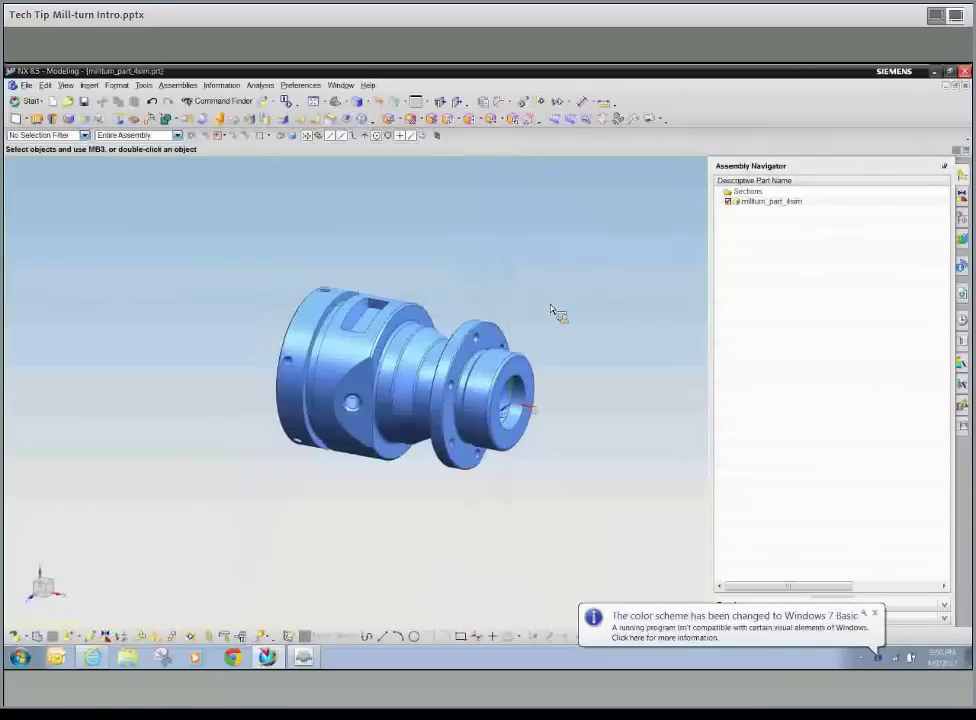
# - Examine the mill-turn part from several sides, including its flange, central bore, milled slot and cross holes
pyautogui.moveTo(543, 280); pyautogui.dragTo(525, 315, button='middle')
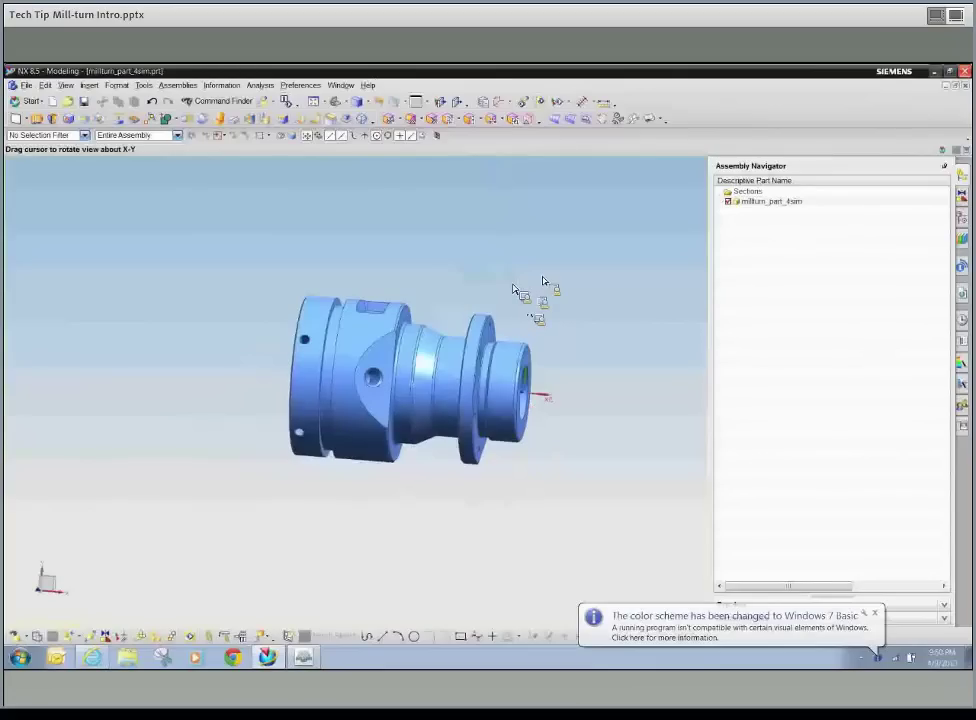
pyautogui.moveTo(512, 288); pyautogui.dragTo(496, 290, button='middle')
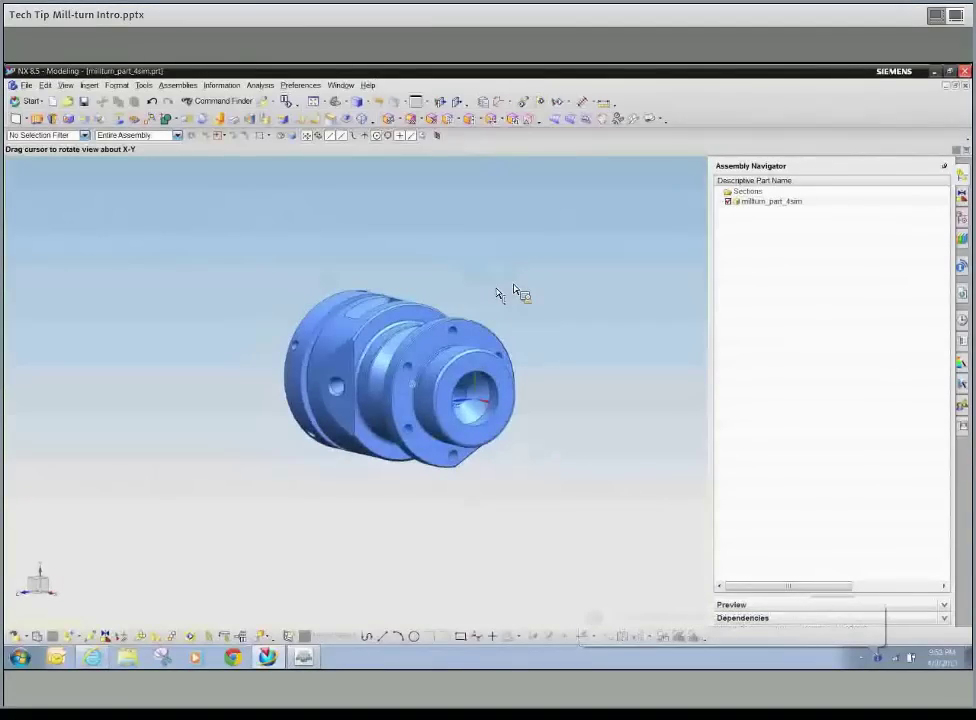
pyautogui.moveTo(497, 290); pyautogui.dragTo(539, 391, button='middle')
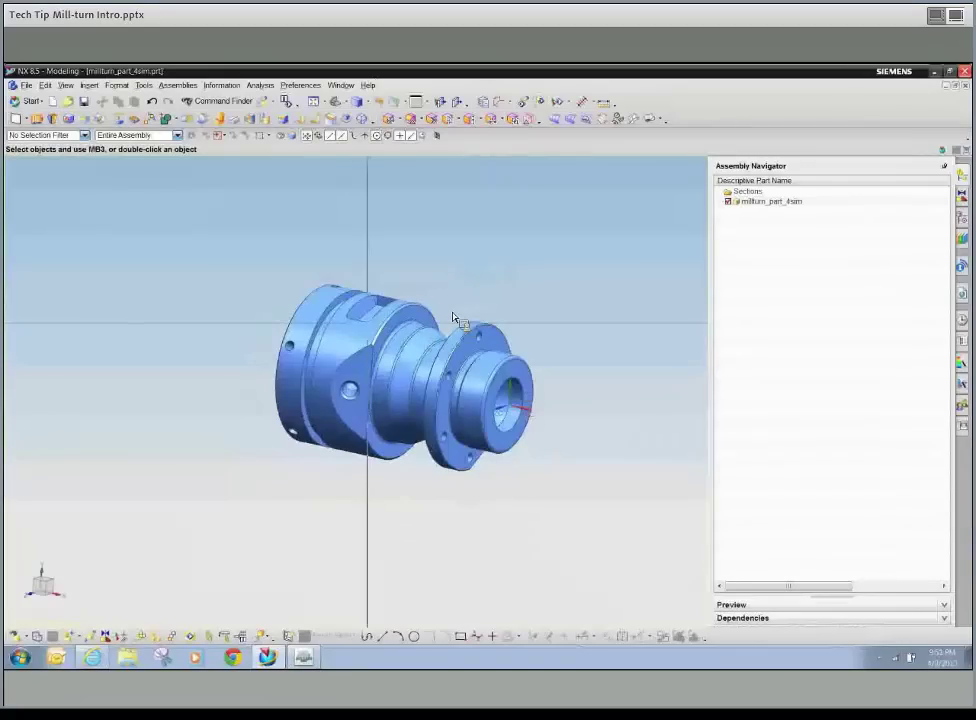
pyautogui.moveTo(475, 305); pyautogui.dragTo(507, 305, button='middle')
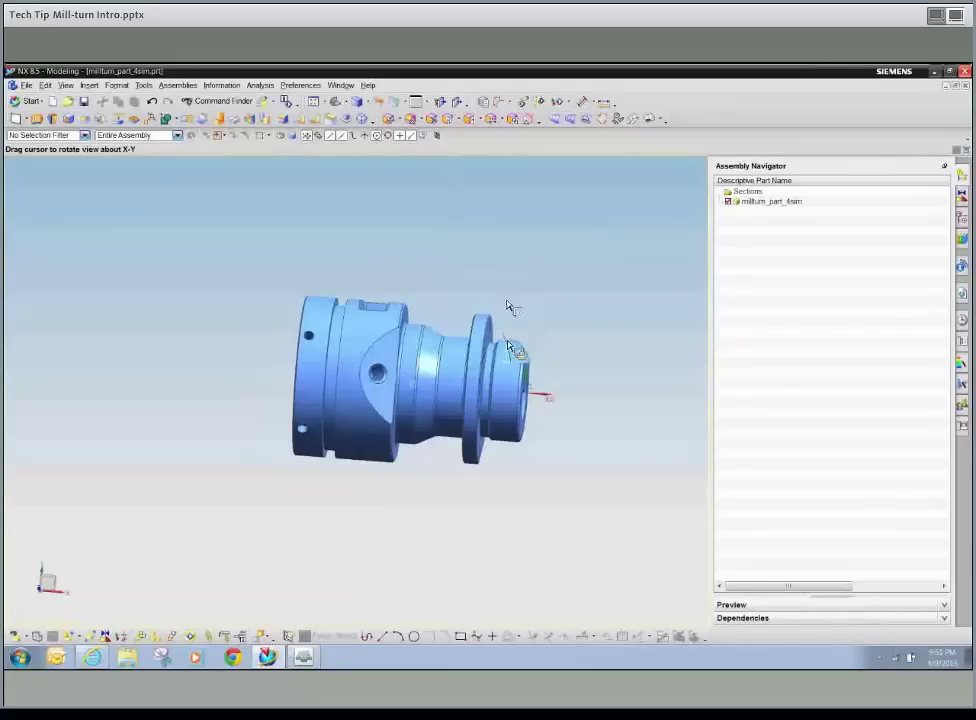
pyautogui.moveTo(437, 482); pyautogui.dragTo(584, 515, button='middle')
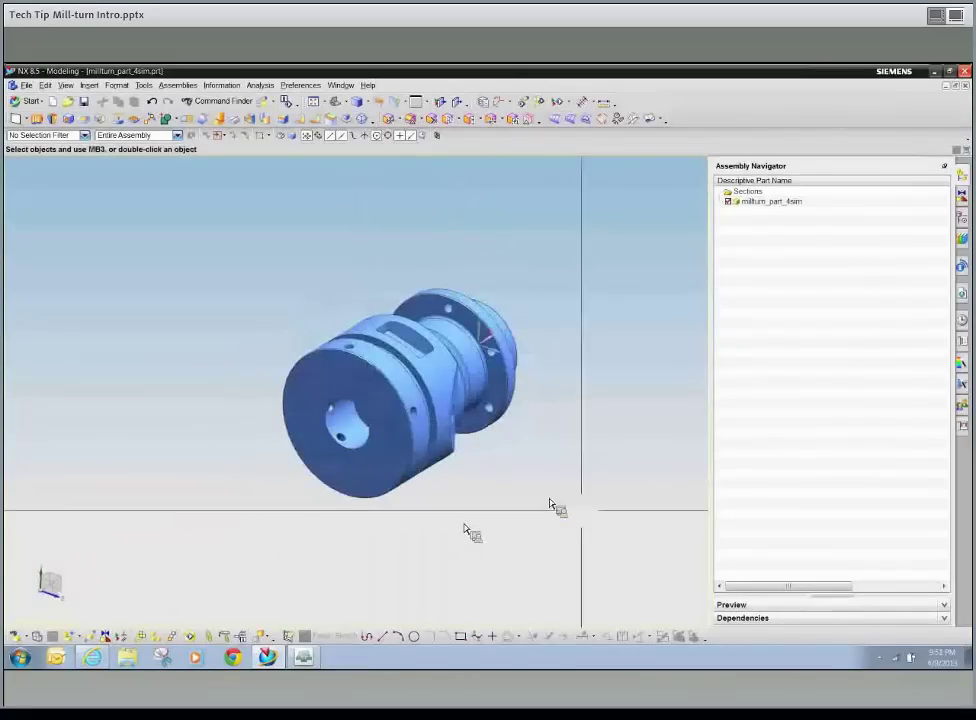
pyautogui.scroll(-2, 462, 522)
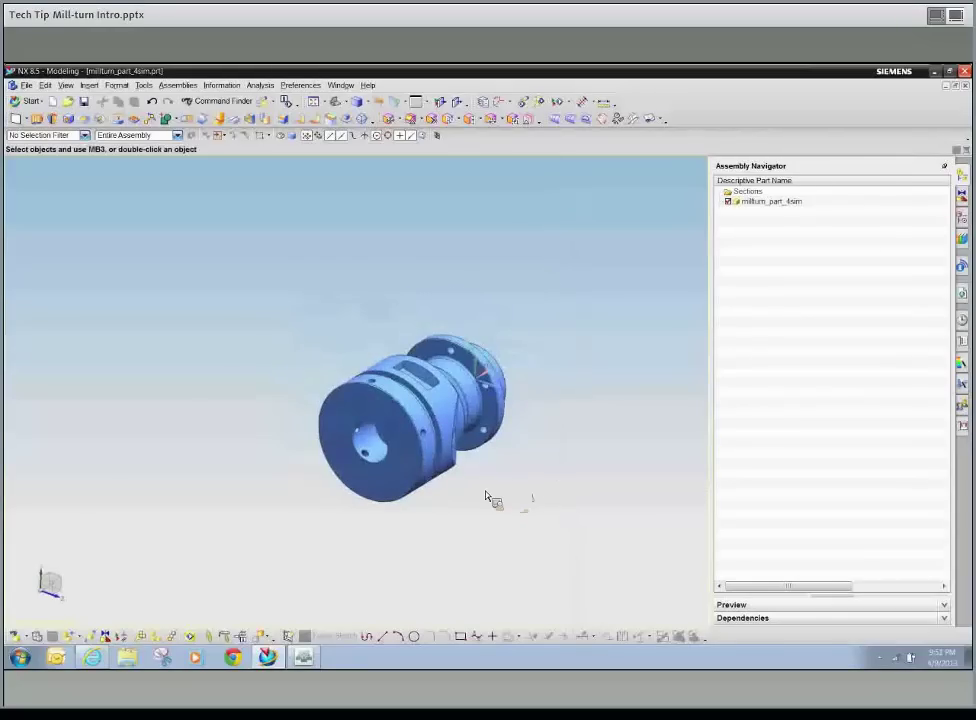
pyautogui.moveTo(464, 503); pyautogui.dragTo(522, 490, button='middle')
pyautogui.scroll(2, 522, 490)
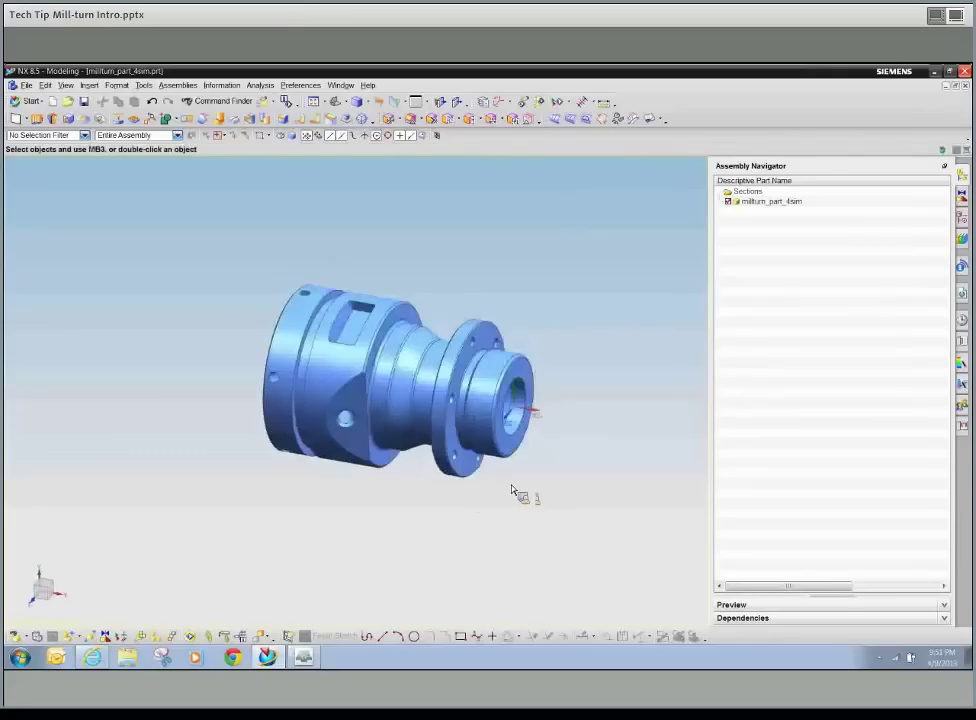
pyautogui.keyDown('shift'); pyautogui.moveTo(511, 489); pyautogui.dragTo(478, 489, button='middle'); pyautogui.keyUp('shift')
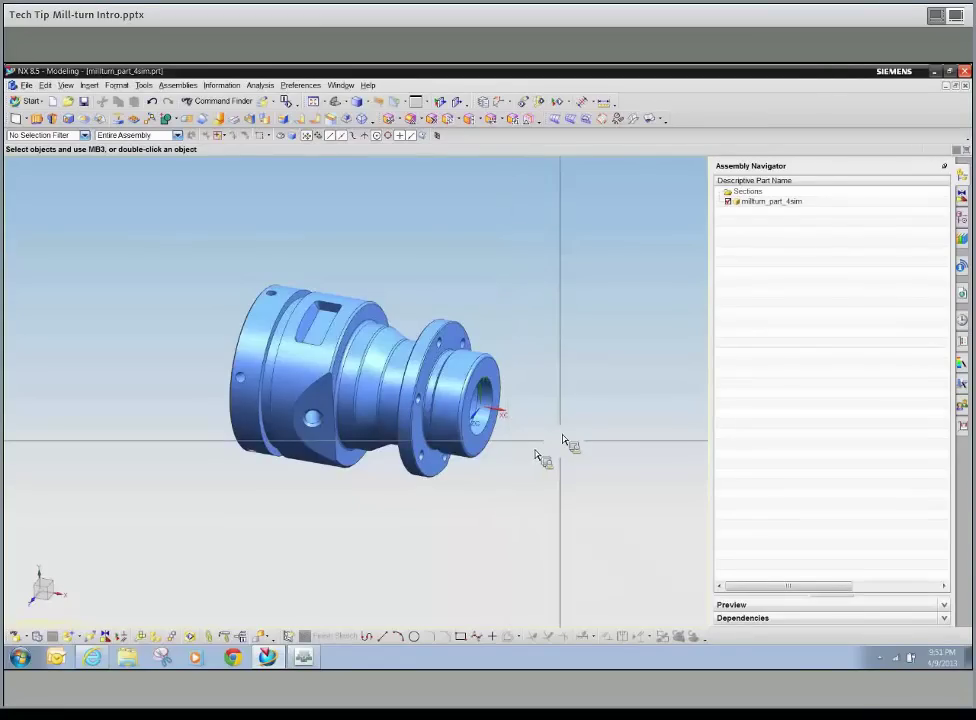
pyautogui.moveTo(559, 437)
pyautogui.mouseDown(button='middle')
pyautogui.moveTo(566, 442)
pyautogui.moveTo(564, 422)
pyautogui.moveTo(554, 434)
pyautogui.mouseUp(button='middle')
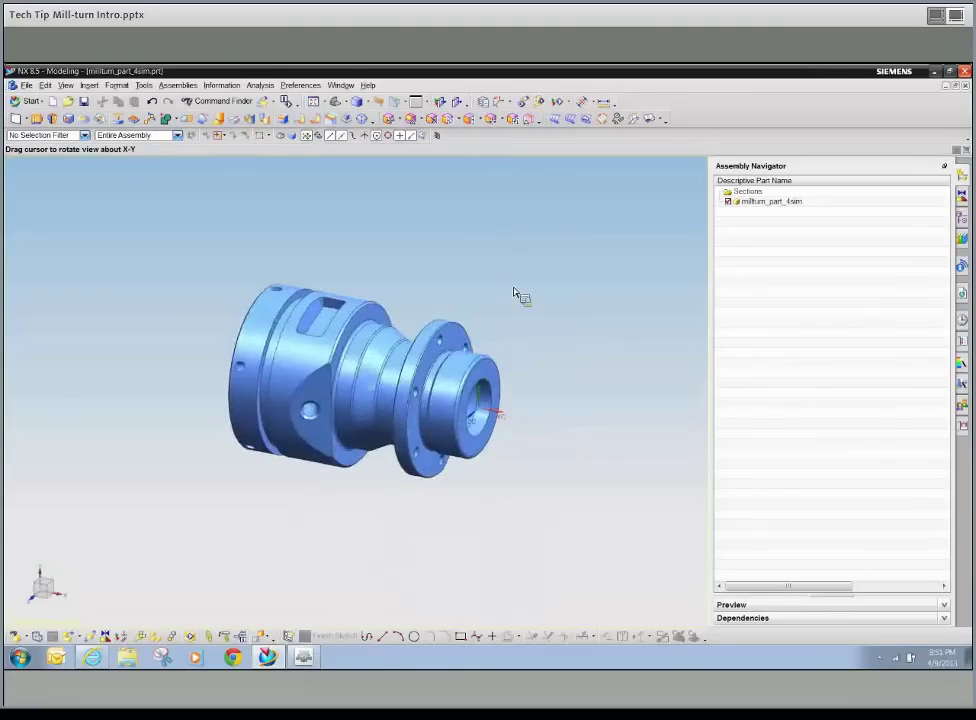
pyautogui.moveTo(514, 292); pyautogui.dragTo(530, 323, button='middle')
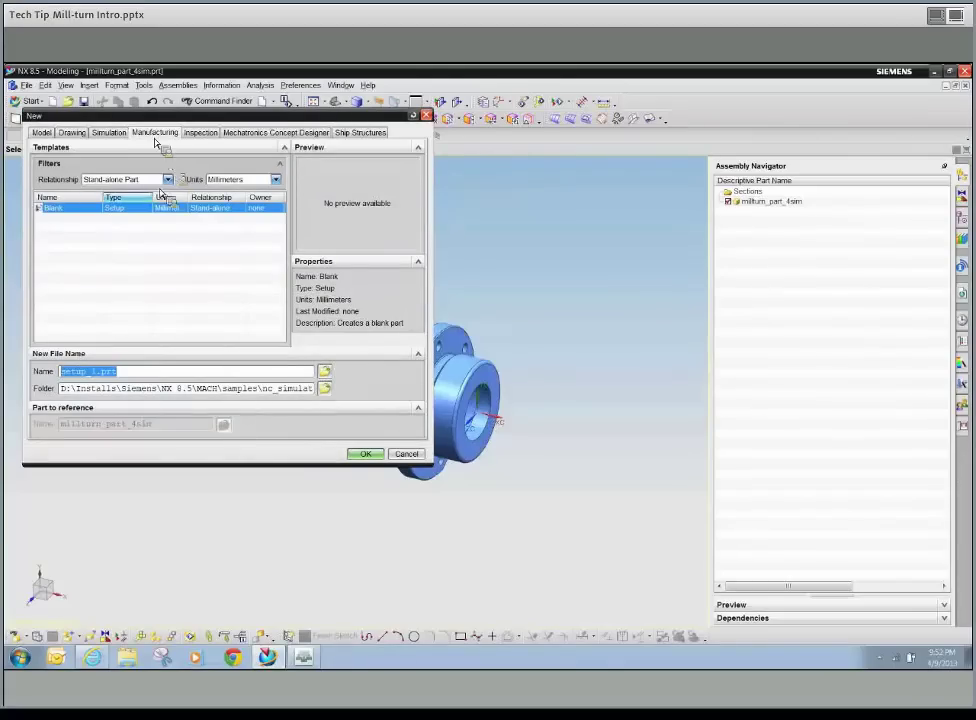
# - Create a manufacturing setup from the NX85_08_Millturn_Config3 template, showing all relationships, named millturn_techtip_part_4sim_setup_1.prt and referencing millturn_part_4sim
pyautogui.click(112, 179)
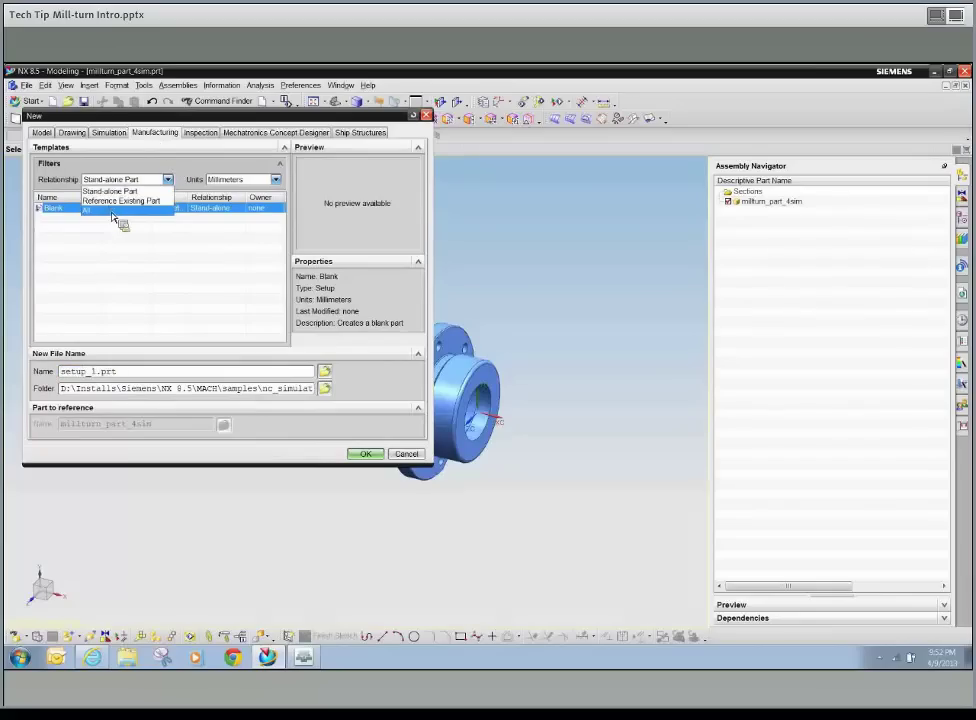
pyautogui.click(112, 211)
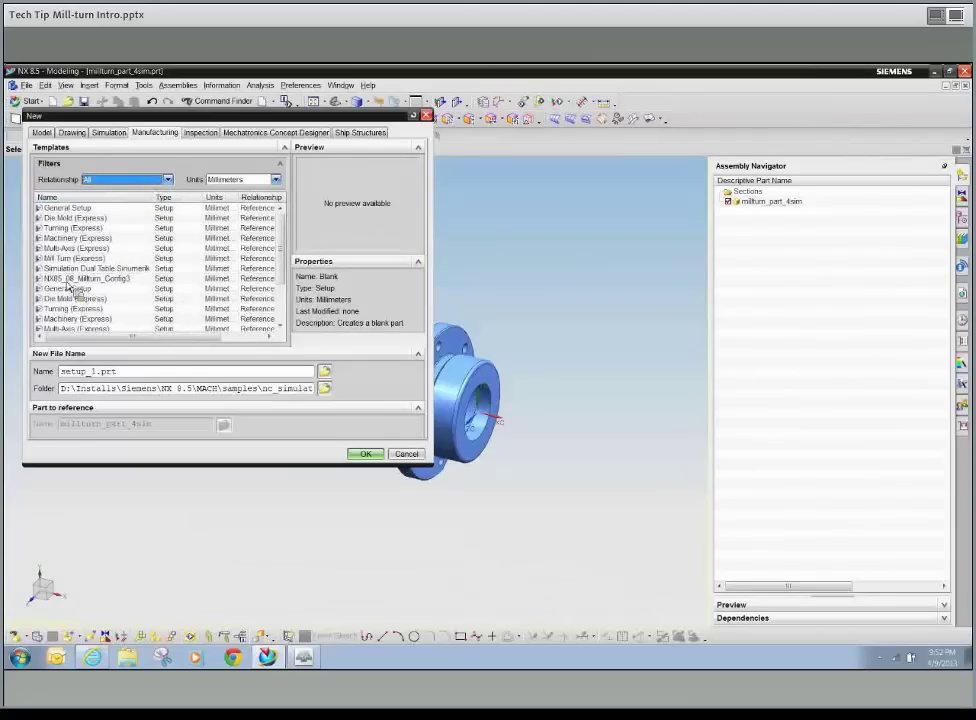
pyautogui.click(85, 278)
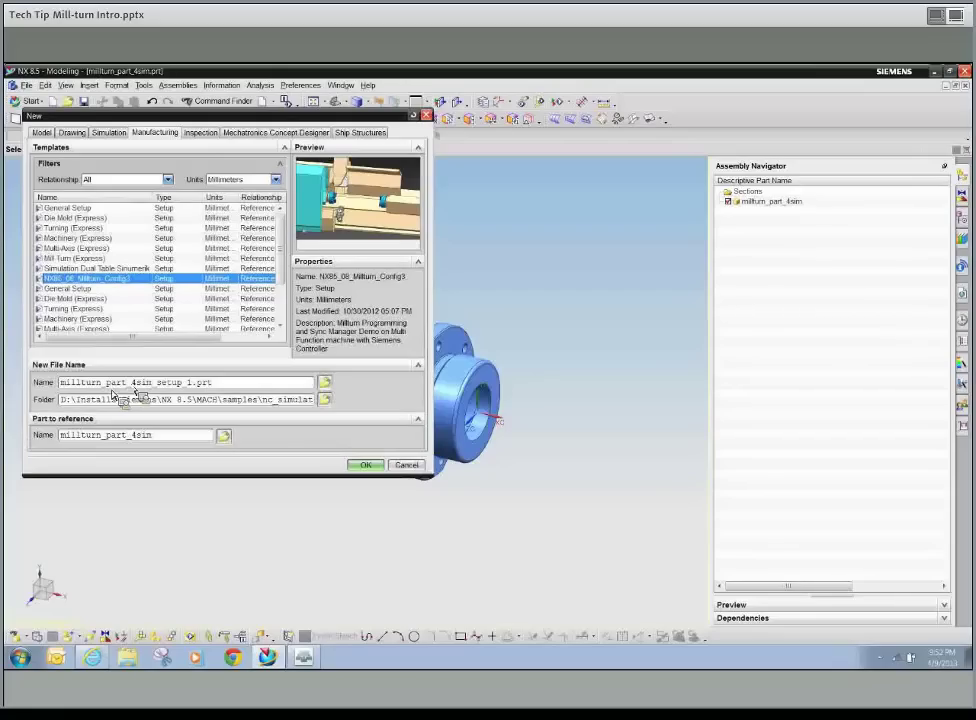
pyautogui.write('techtip_')
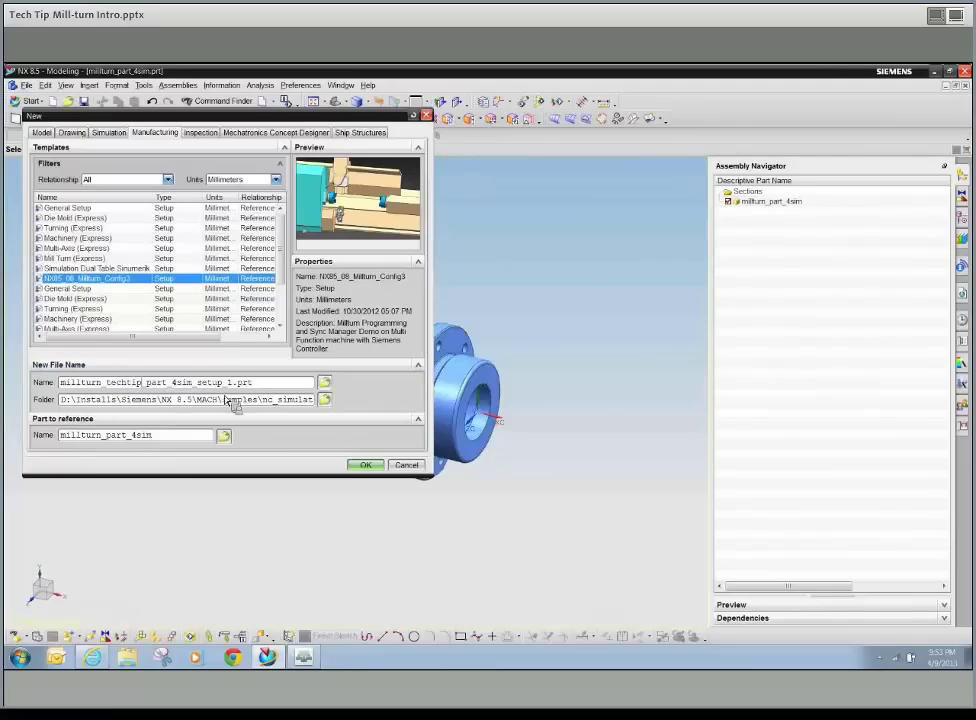
pyautogui.click(366, 466)
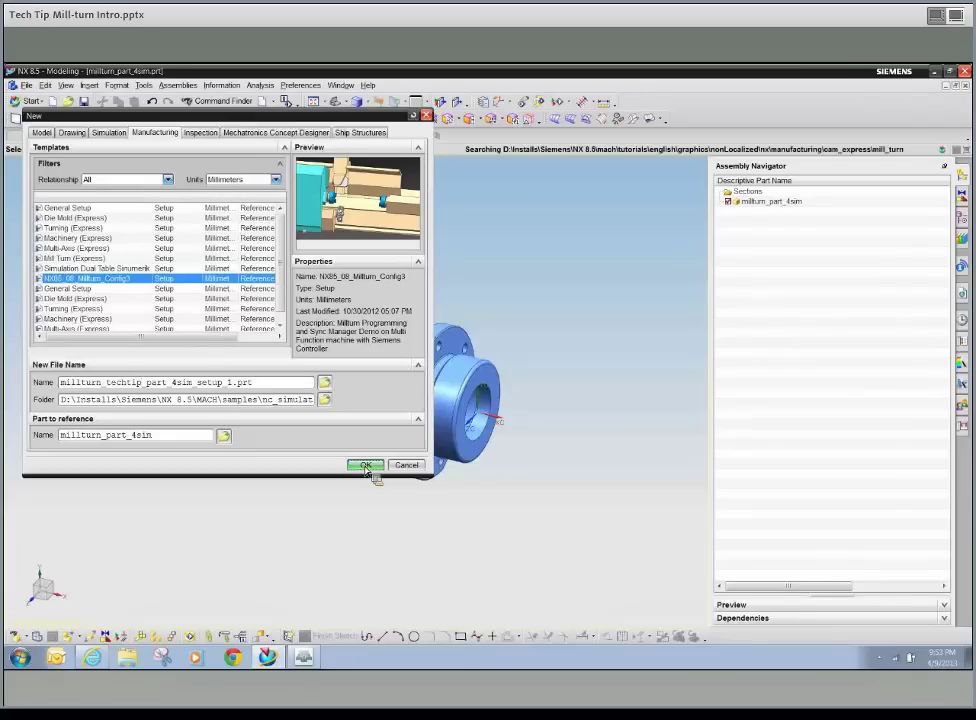
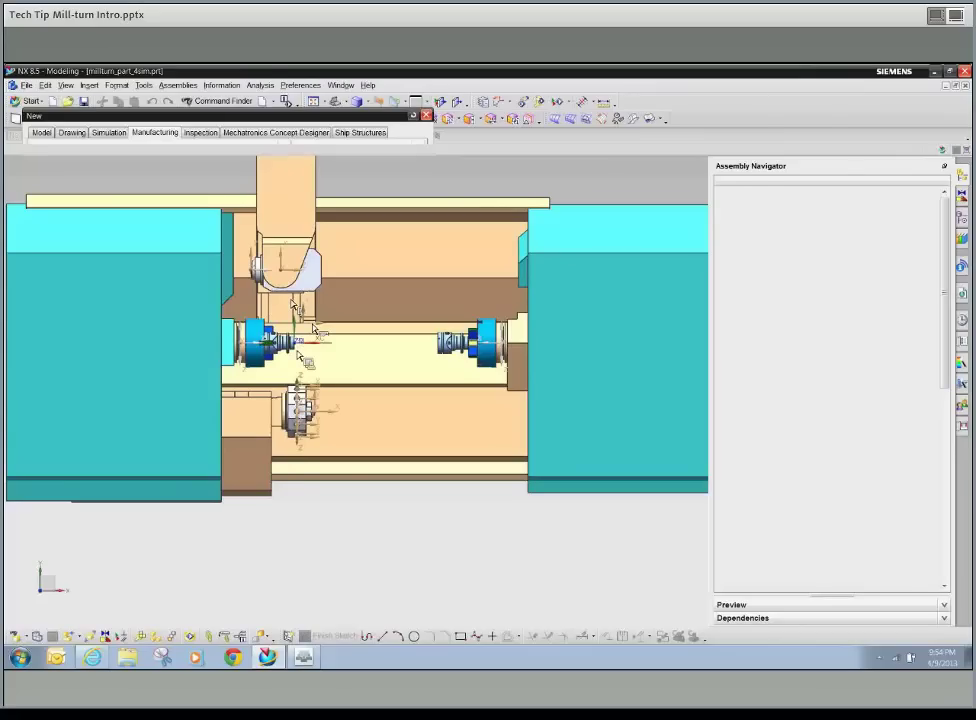
# - Move the millturn_part_4sim component at the counter spindle along the XC axis, further into the counter chuck's jaws
pyautogui.scroll(2, 288, 362)
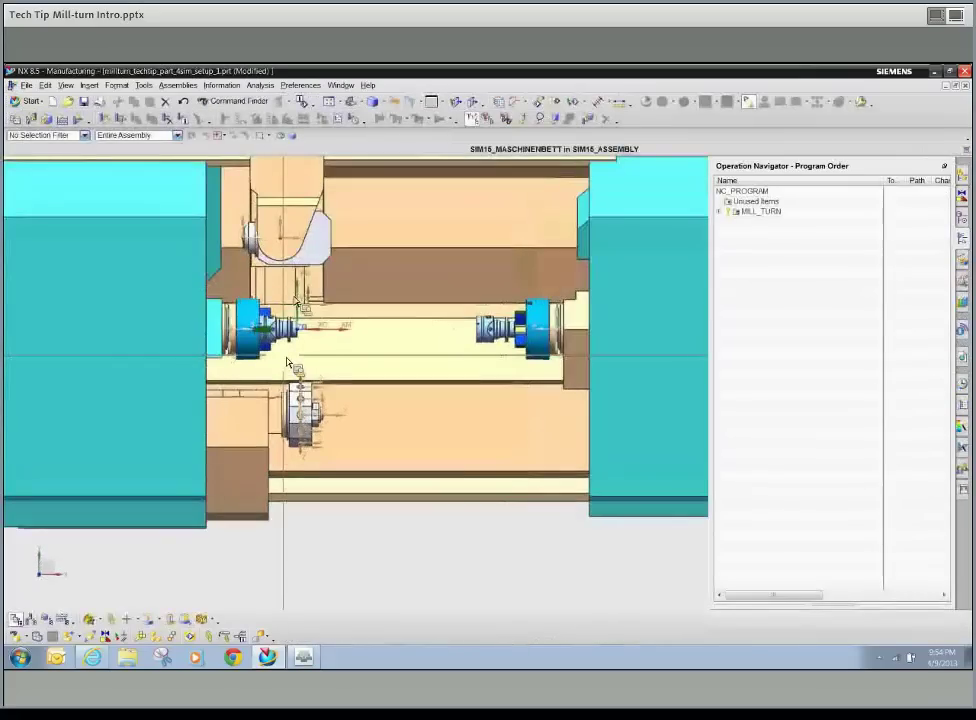
pyautogui.scroll(2, 288, 362)
pyautogui.scroll(2, 283, 352)
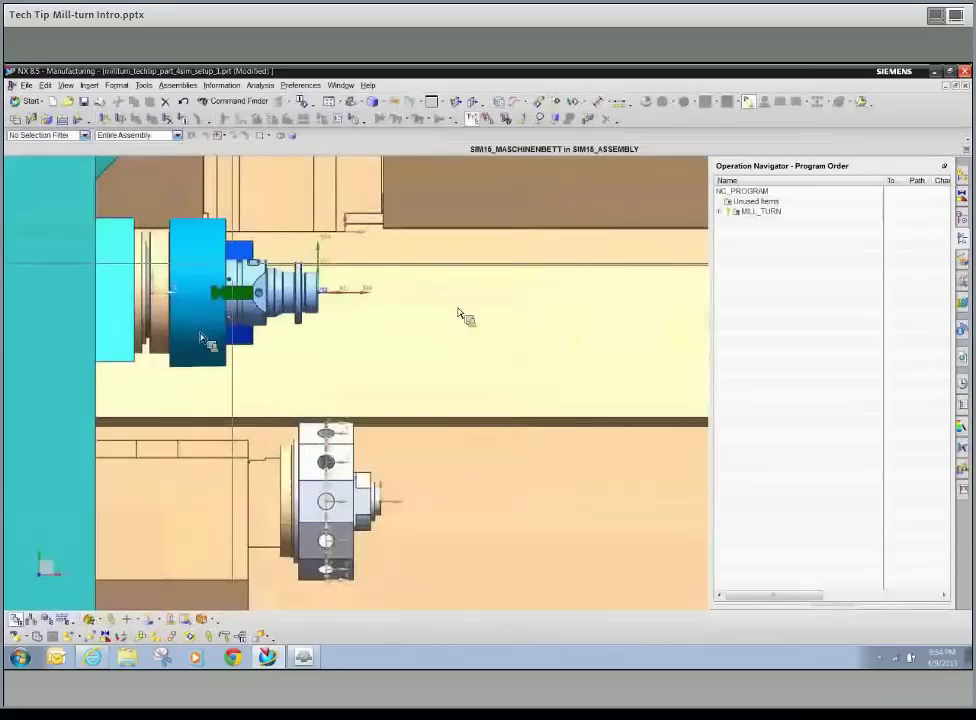
pyautogui.scroll(-2, 200, 340)
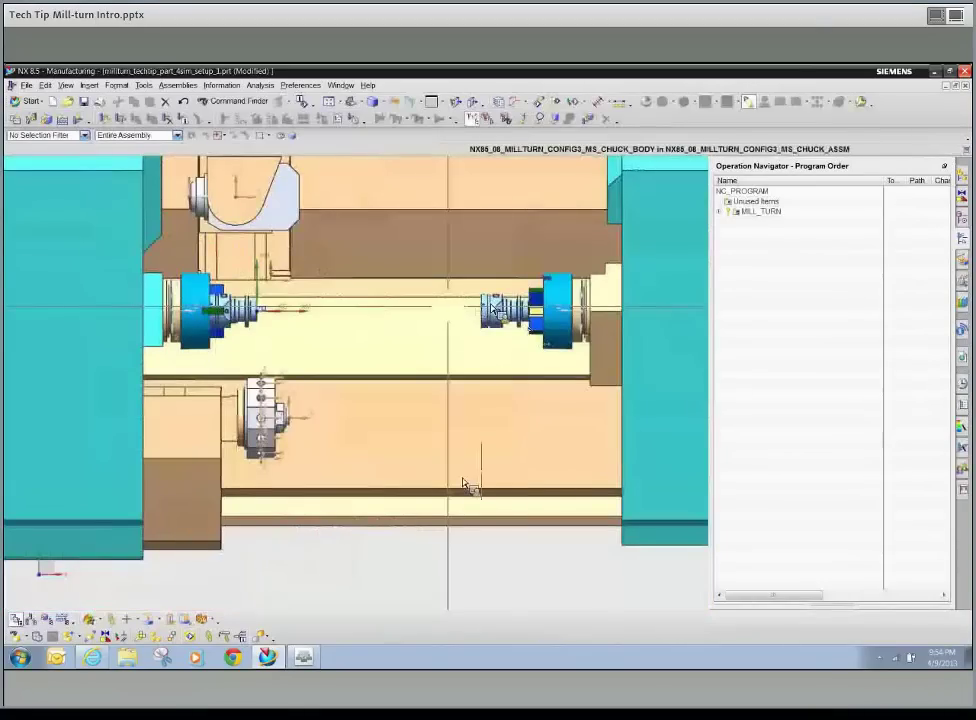
pyautogui.scroll(-1, 418, 560)
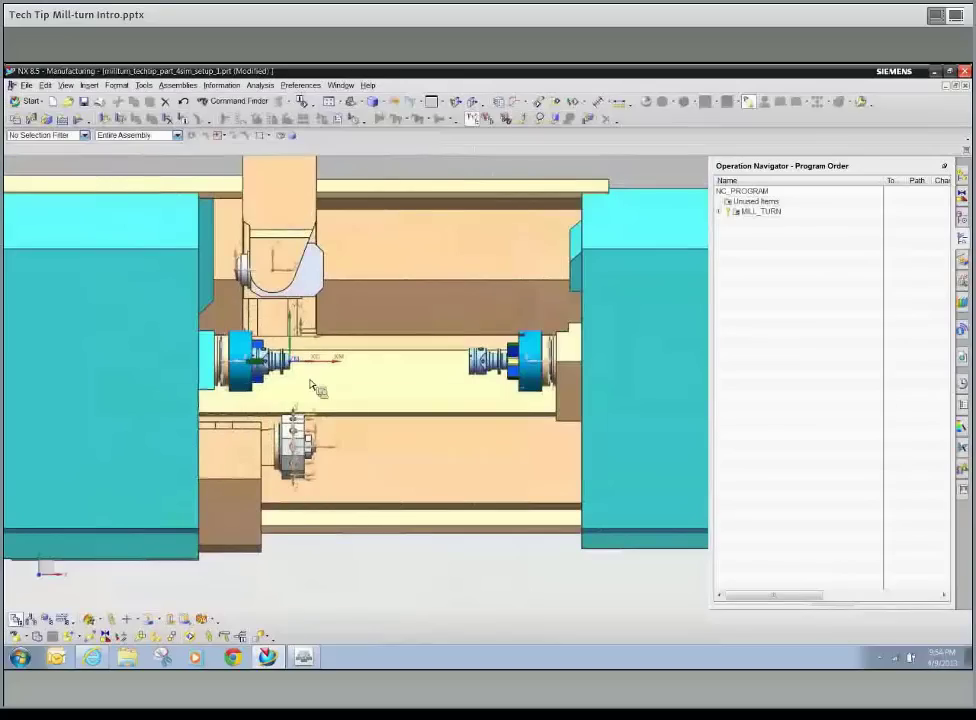
pyautogui.scroll(1, 305, 368)
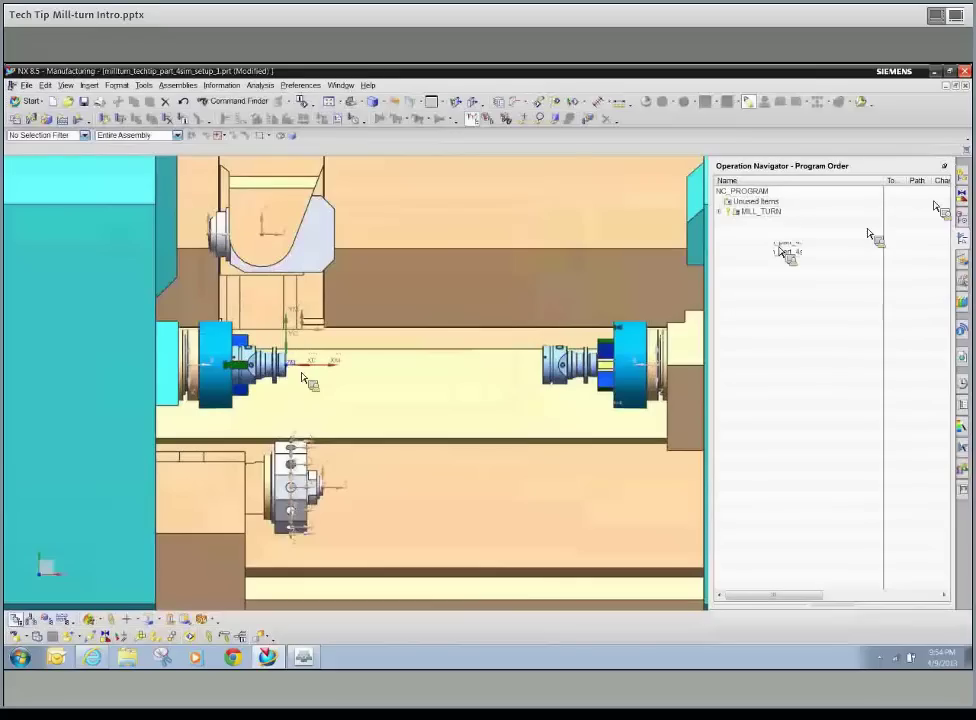
pyautogui.click(962, 193)
pyautogui.rightClick(790, 242)
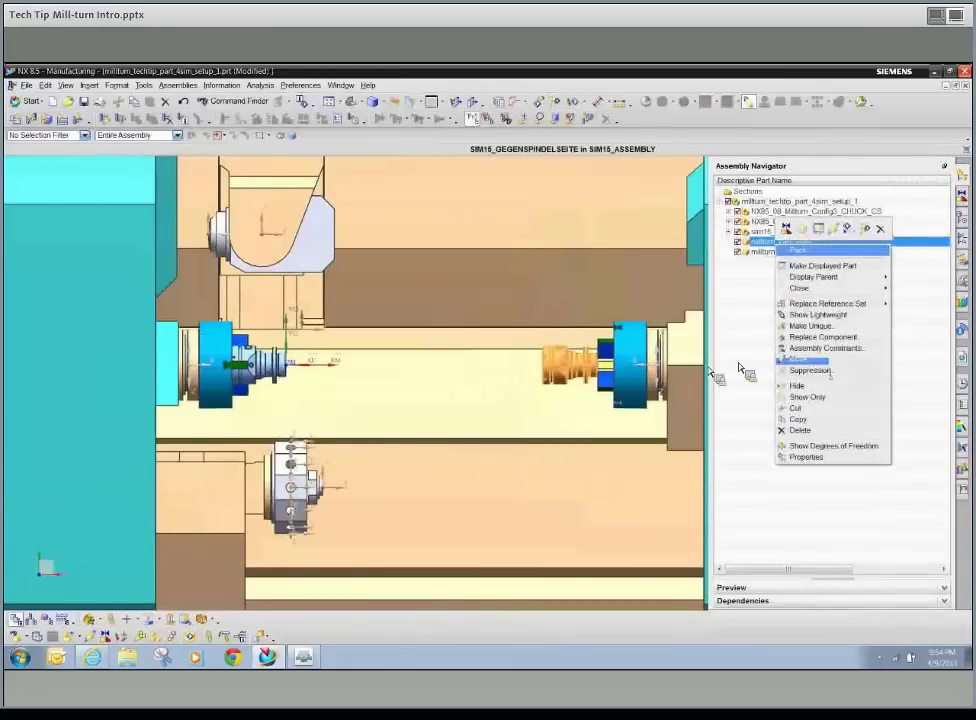
pyautogui.click(690, 375)
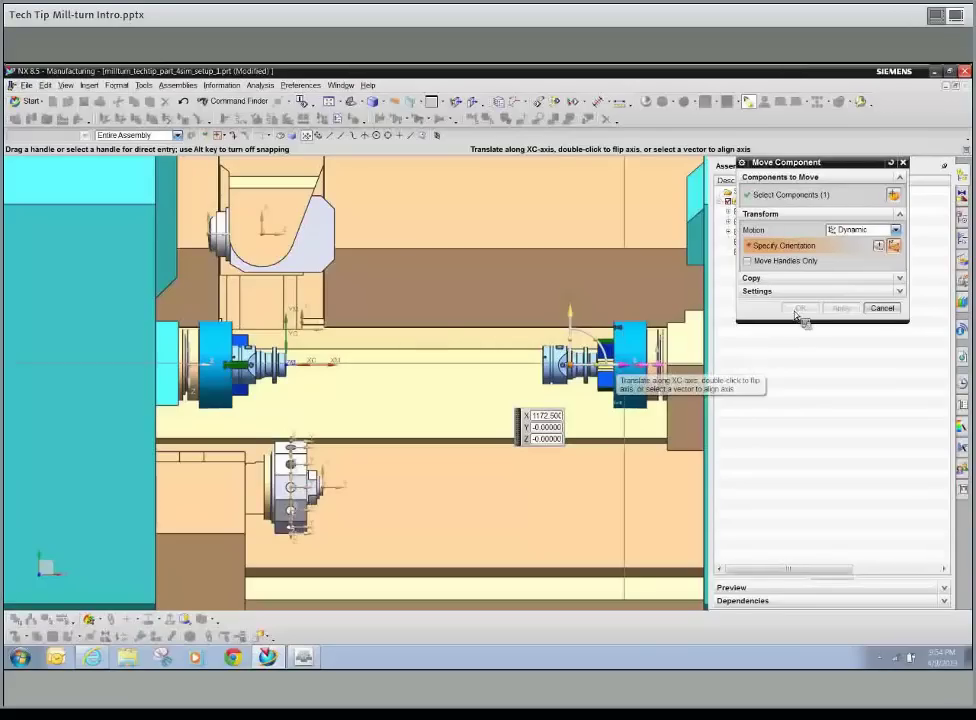
pyautogui.moveTo(633, 378); pyautogui.dragTo(366, 357)
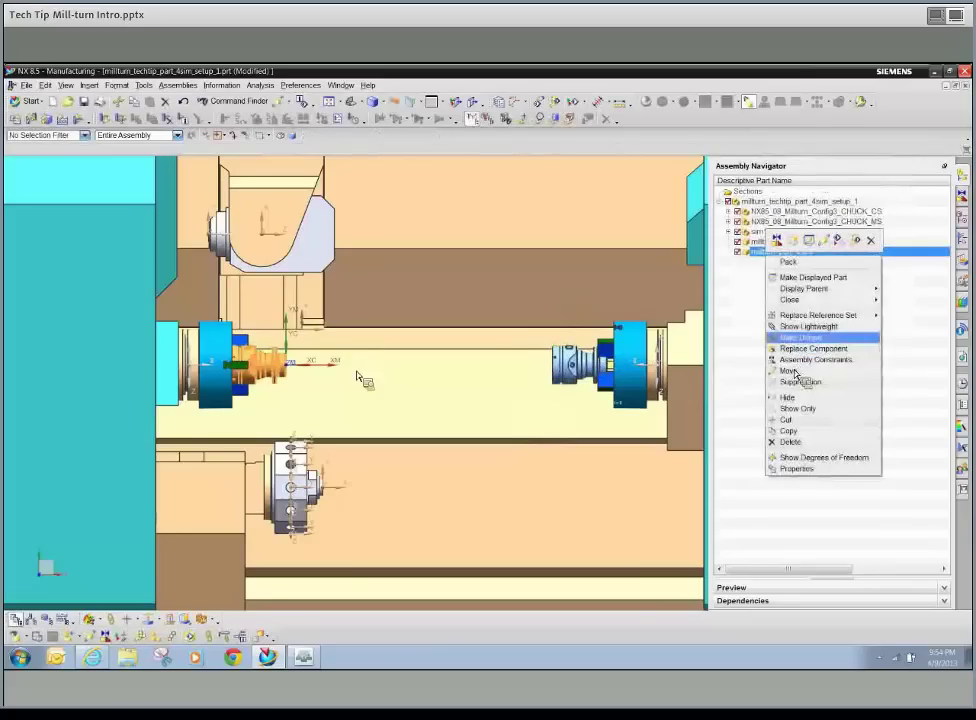
# - Move the millturn_part_4sim component at the main spindle 50 mm along the XC axis, outward from the main chuck
pyautogui.click(803, 370)
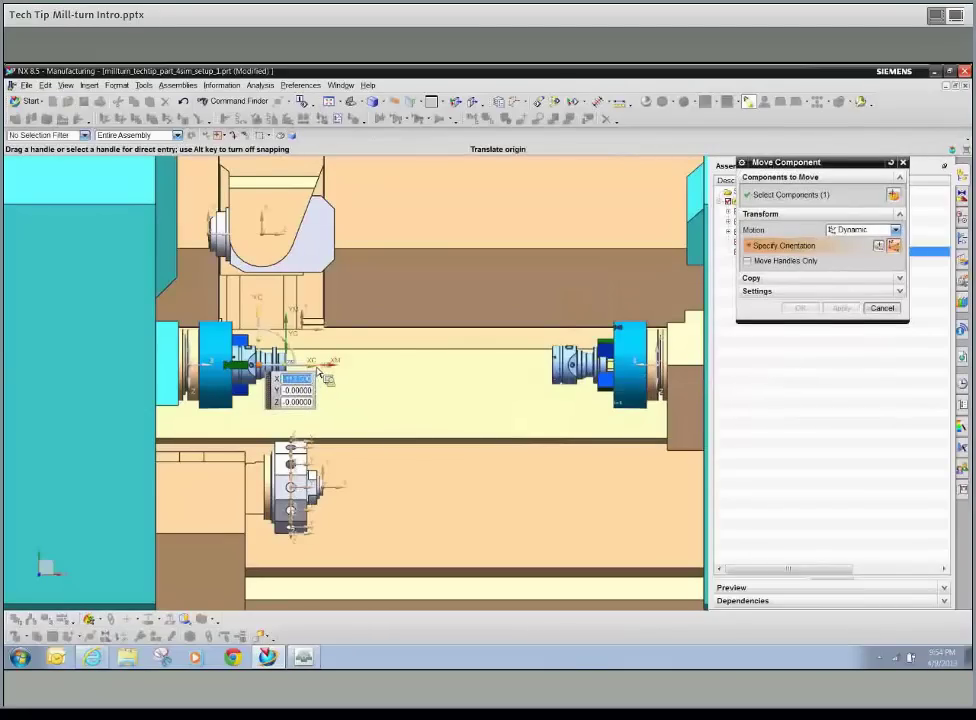
pyautogui.moveTo(322, 371); pyautogui.dragTo(331, 378)
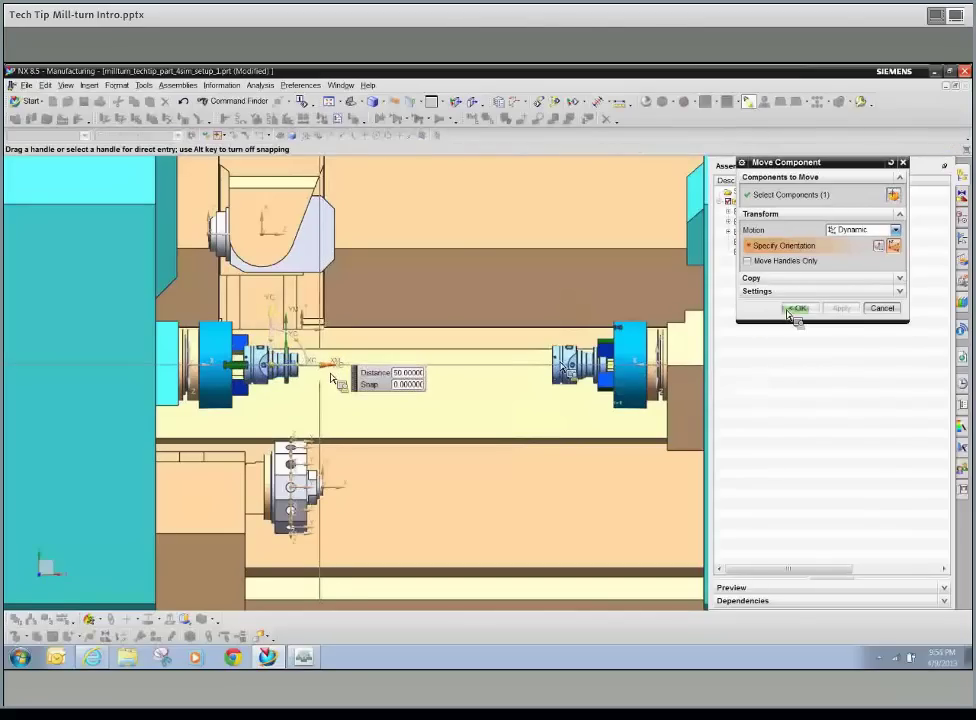
pyautogui.click(801, 308)
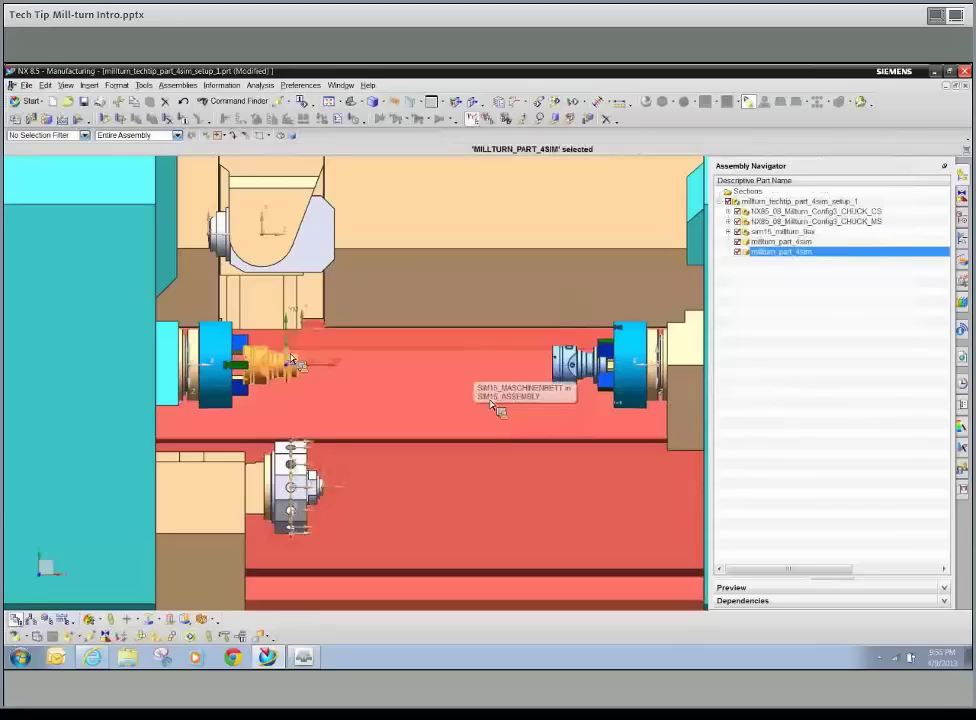
# - Retrieve the Config3 Duo Turn Toolholder from the device library and mount it in POCKET_01 of TURRET_2
pyautogui.moveTo(492, 405); pyautogui.dragTo(467, 413, button='middle')
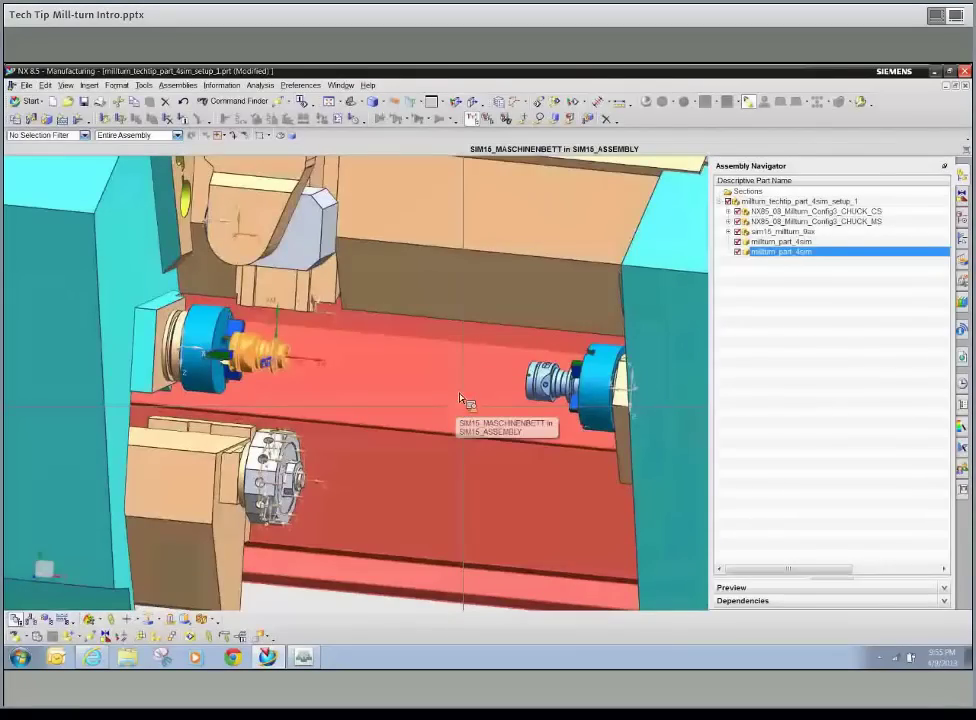
pyautogui.moveTo(460, 398); pyautogui.dragTo(781, 295, button='middle')
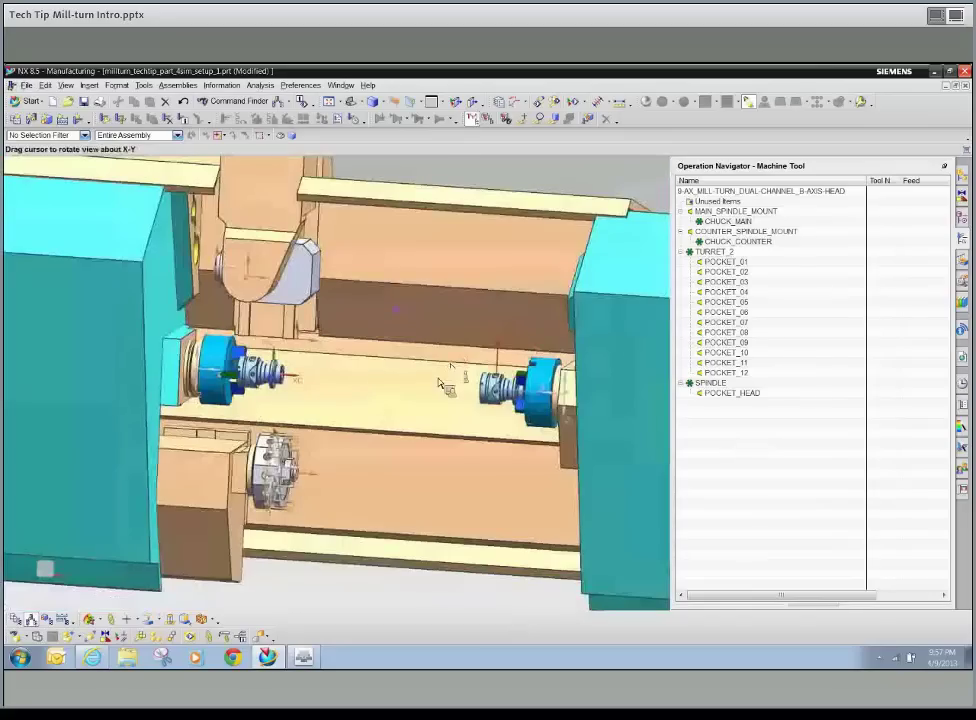
pyautogui.scroll(1, 390, 432)
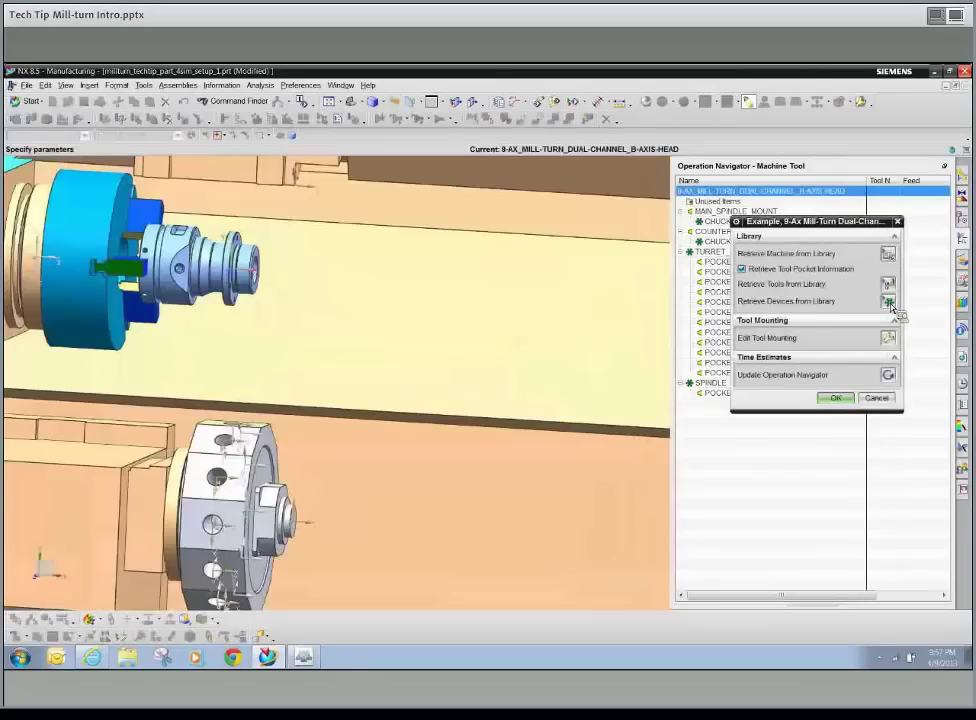
pyautogui.click(828, 287)
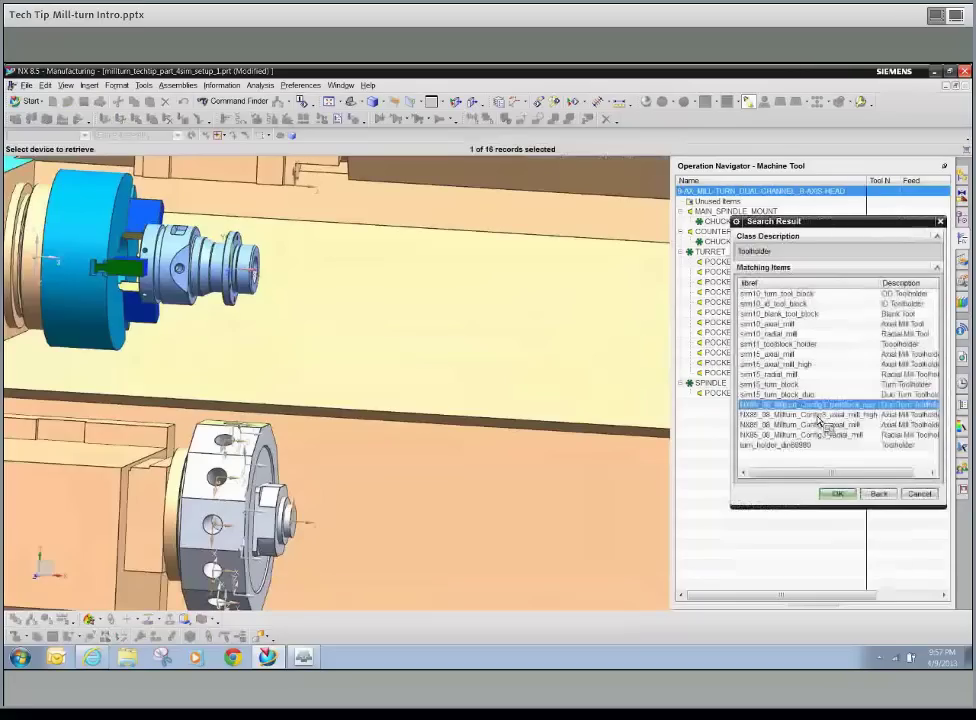
pyautogui.click(838, 494)
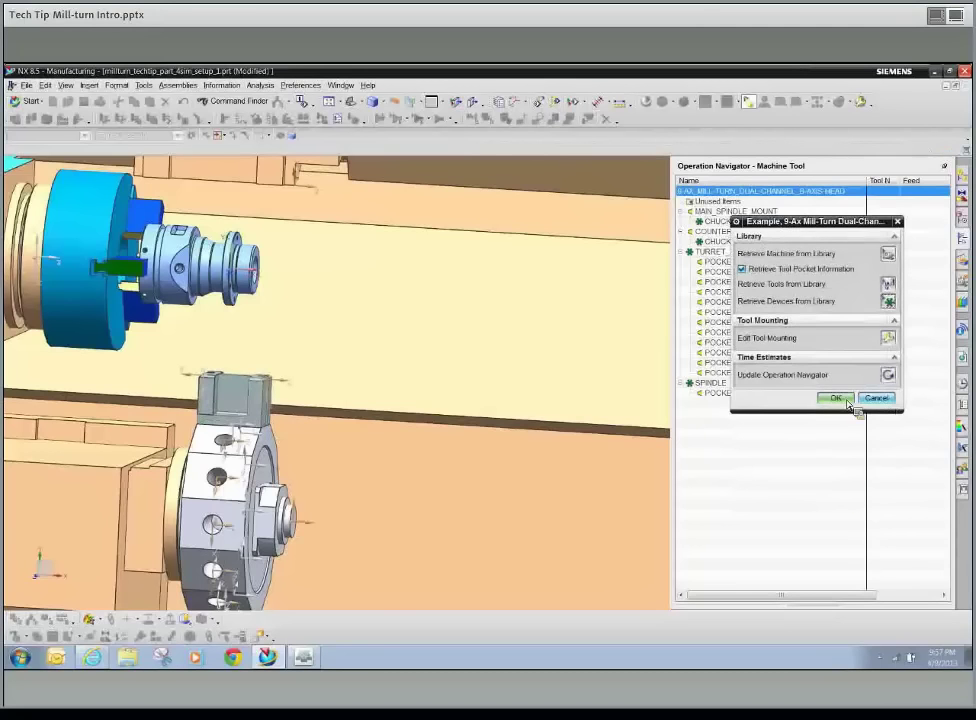
pyautogui.click(844, 400)
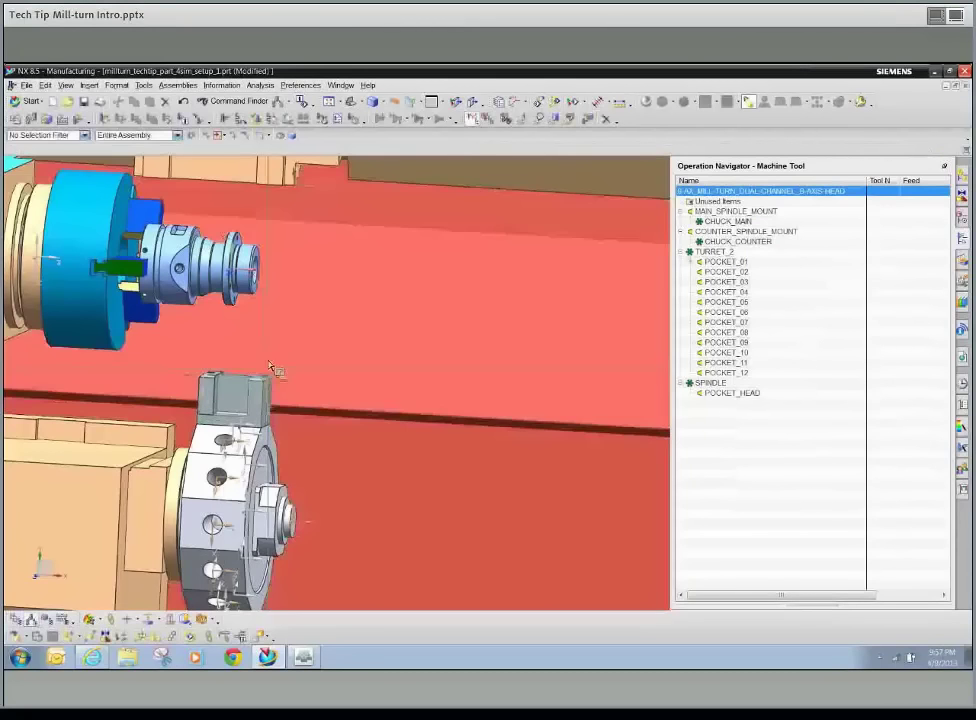
pyautogui.moveTo(263, 372); pyautogui.dragTo(258, 387, button='middle')
pyautogui.scroll(3, 271, 386)
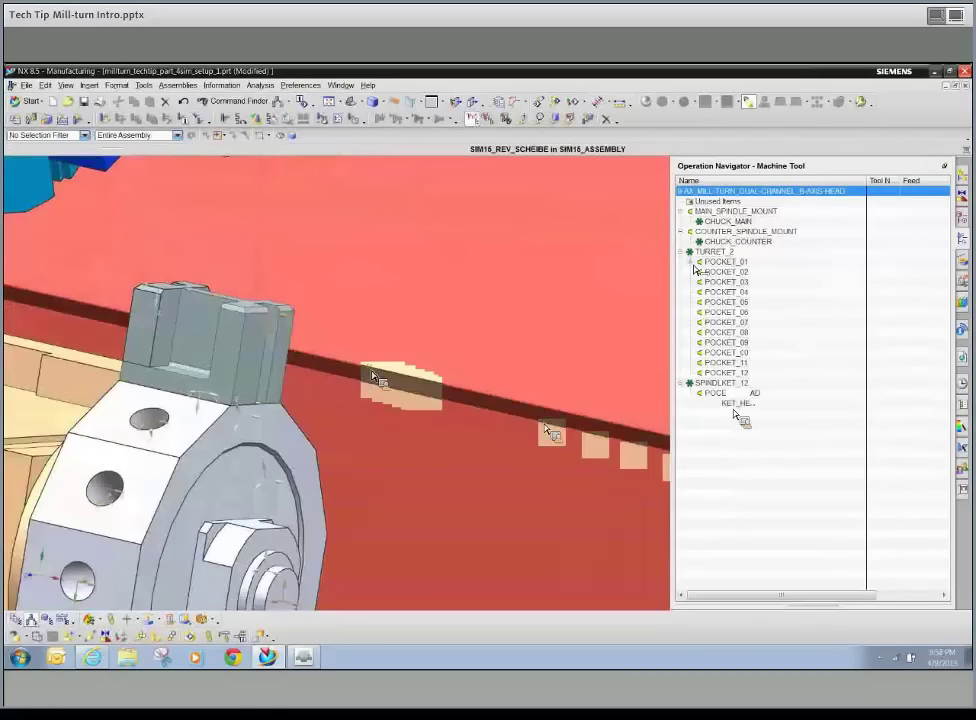
pyautogui.moveTo(372, 375); pyautogui.dragTo(375, 380)
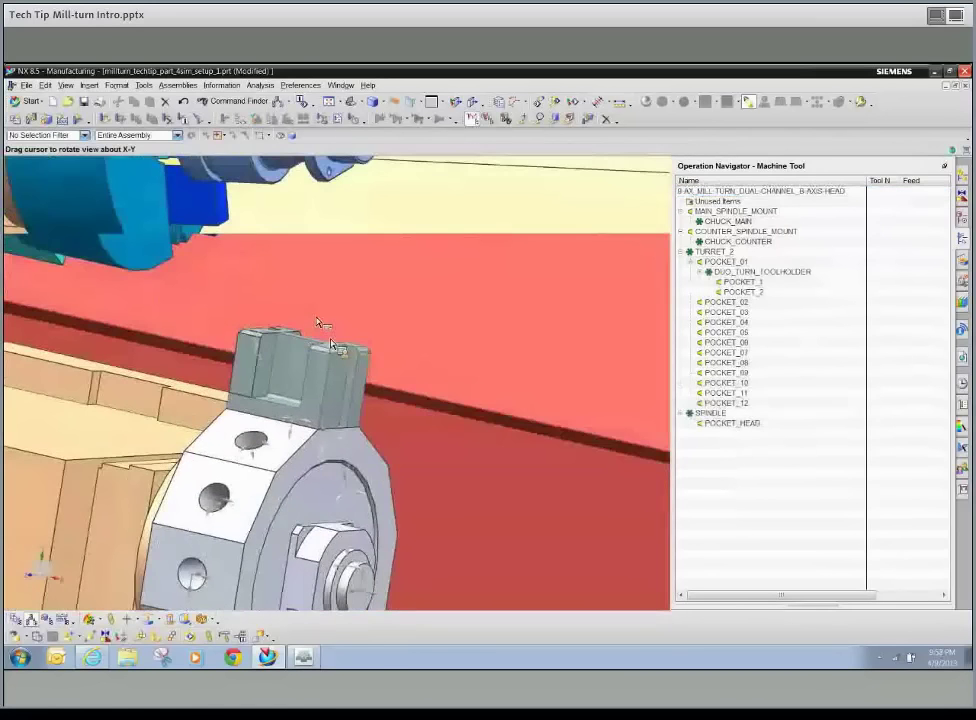
# - Search the library's millimetre turning tools for libref MBG to equip POCKET_1 of the DUO_TURN_TOOLHOLDER
pyautogui.moveTo(355, 251); pyautogui.dragTo(359, 329, button='middle')
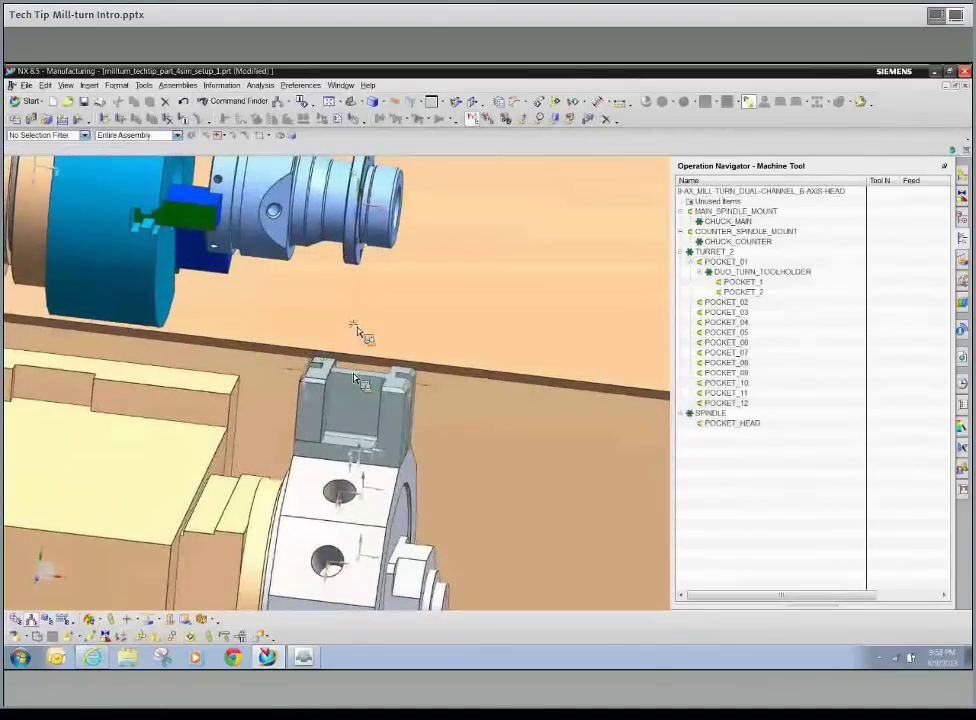
pyautogui.scroll(-3, 369, 382)
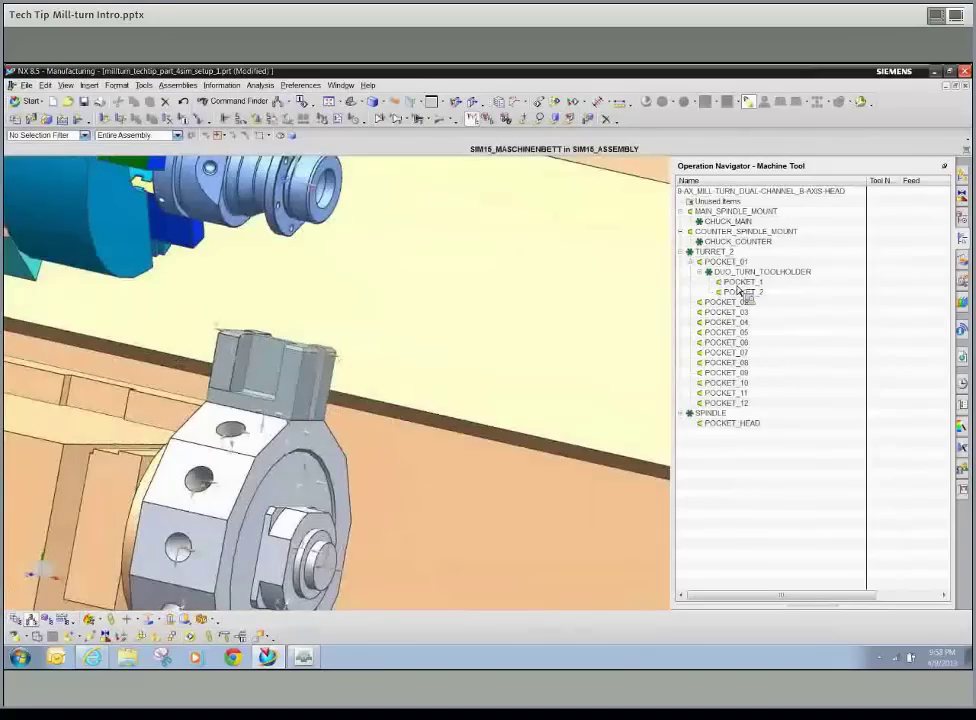
pyautogui.click(738, 285)
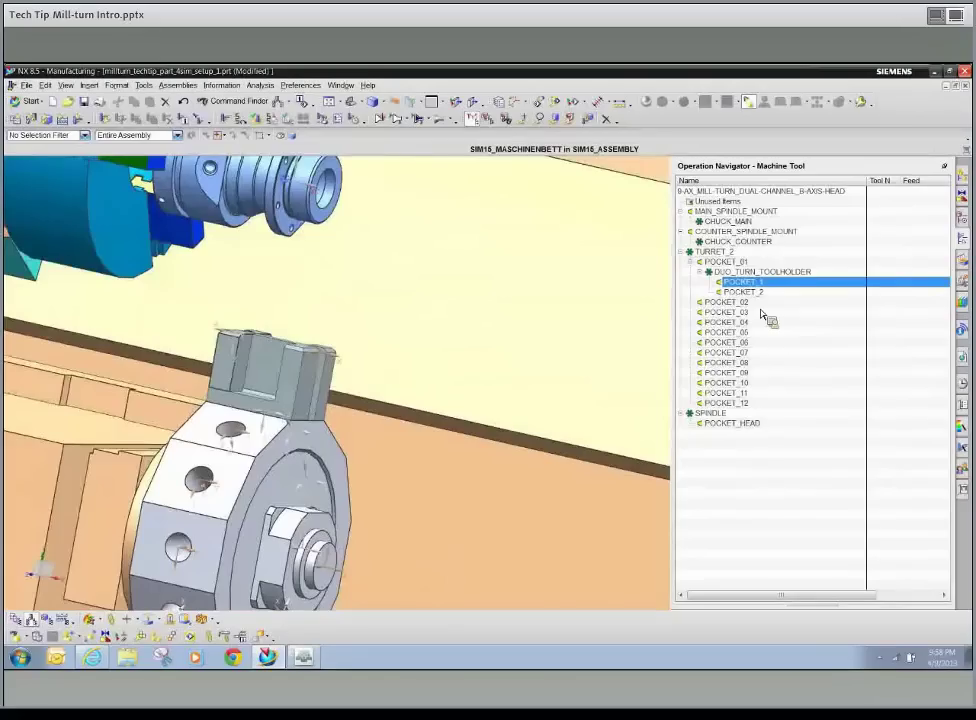
pyautogui.rightClick(738, 284)
pyautogui.moveTo(790, 348)
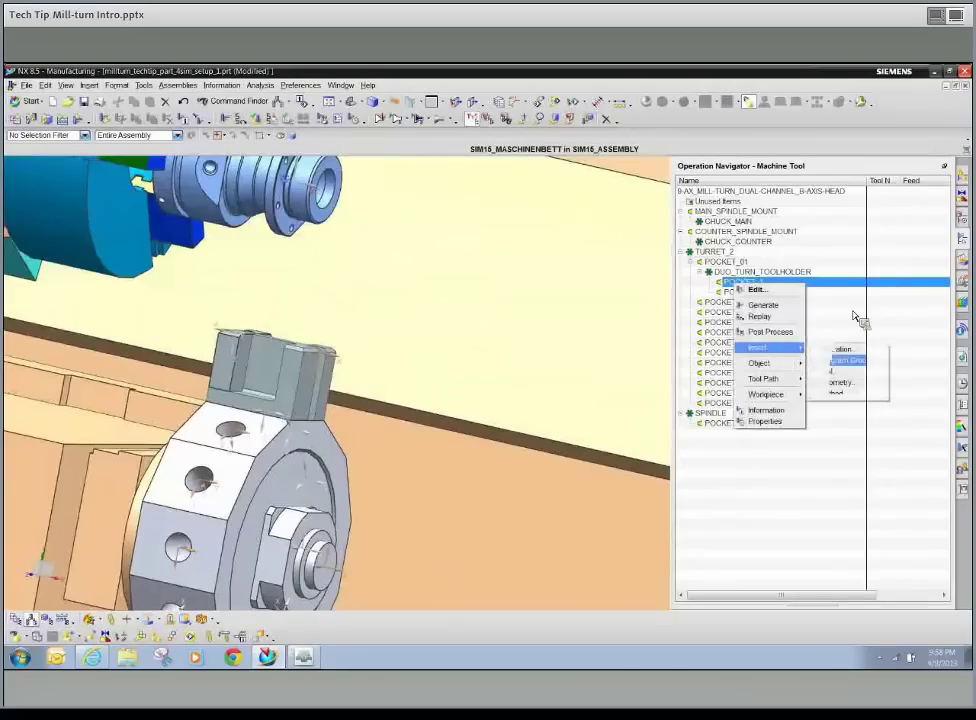
pyautogui.click(826, 371)
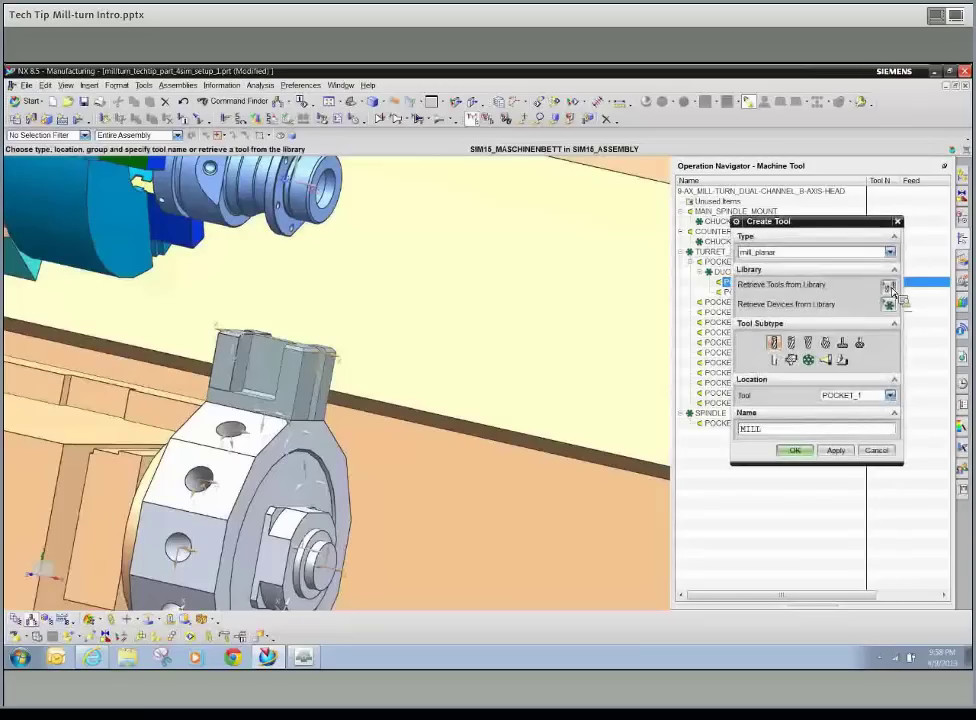
pyautogui.click(888, 289)
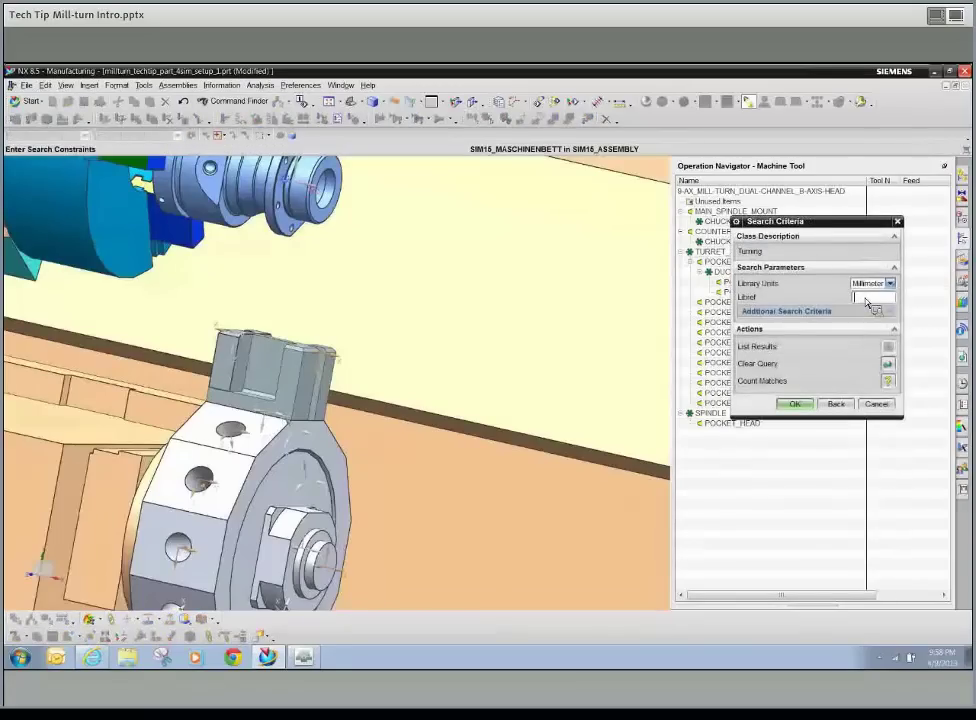
pyautogui.click(866, 298)
pyautogui.write('MBC')
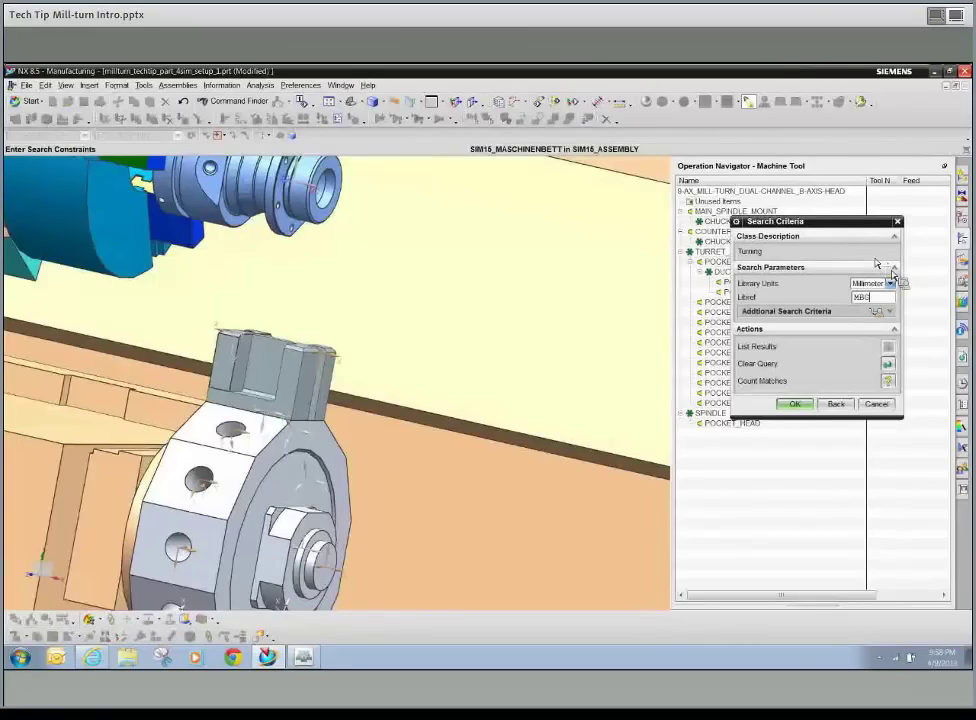
pyautogui.click(860, 283)
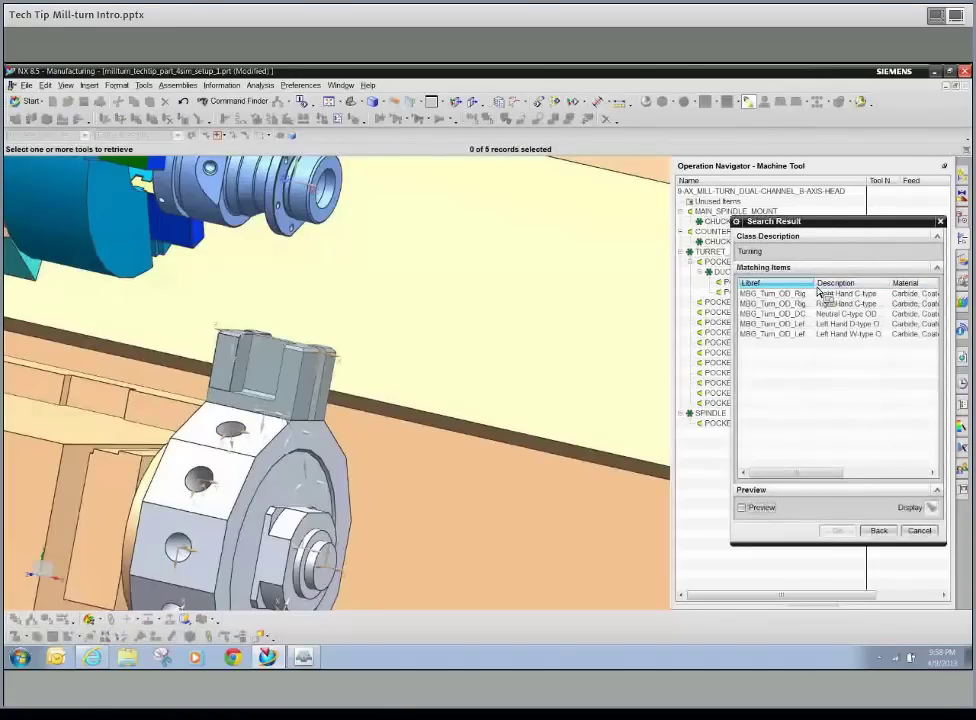
# - Retrieve the turning tool MBG_Turn_OD_Left_PDJNL_R08 into POCKET_1 and move it to POCKET_2 of the DUO_TURN_TOOLHOLDER
pyautogui.doubleClick(814, 283)
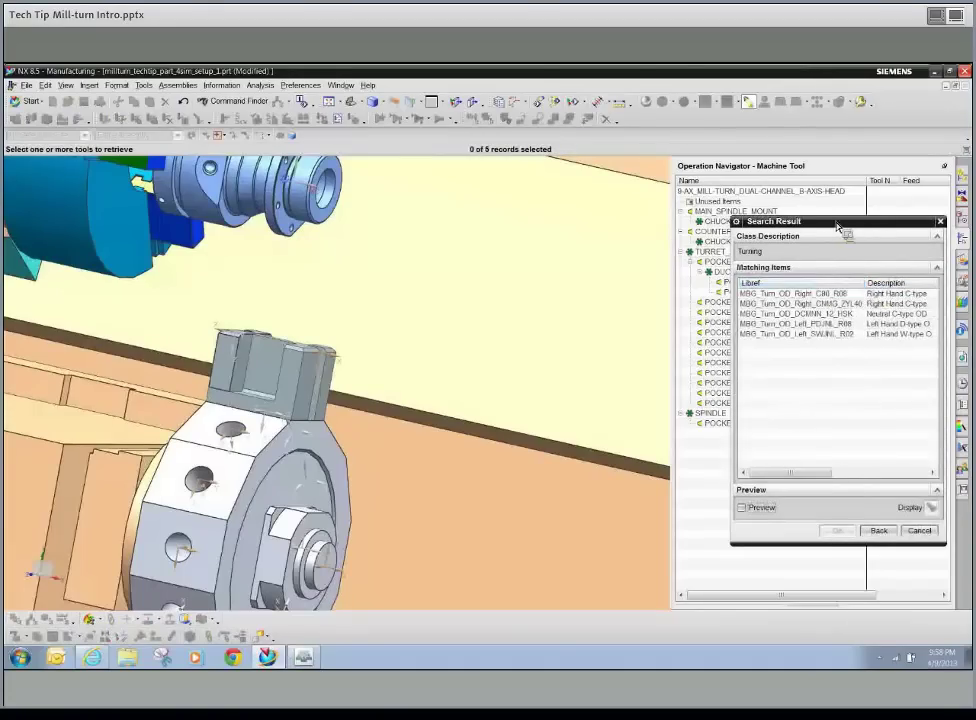
pyautogui.moveTo(840, 222); pyautogui.dragTo(807, 220)
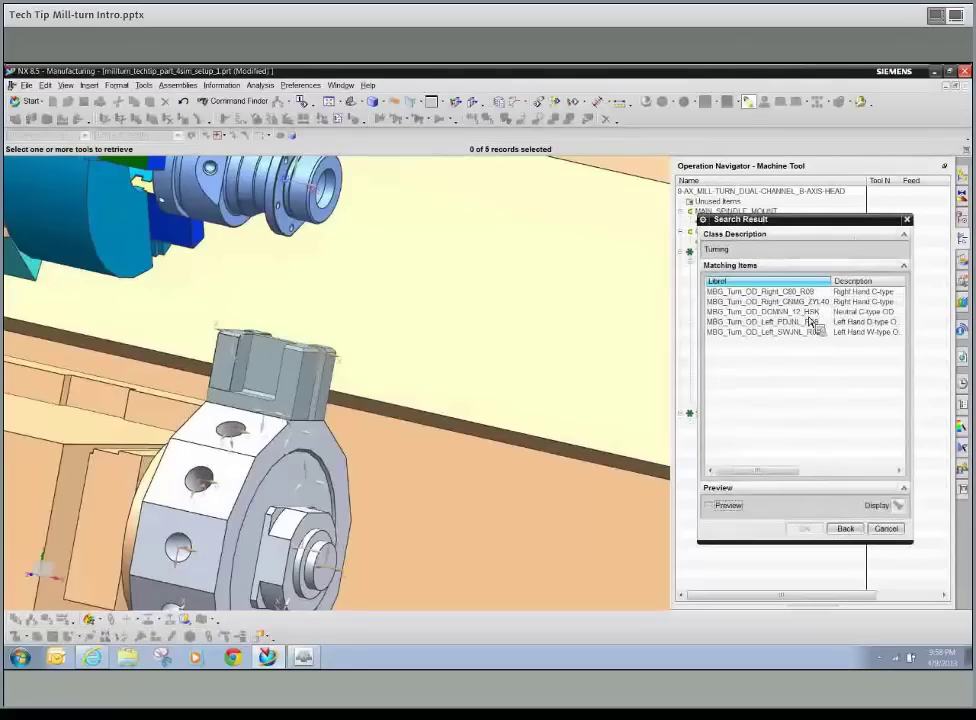
pyautogui.moveTo(812, 333)
pyautogui.mouseDown()
pyautogui.moveTo(798, 355)
pyautogui.moveTo(768, 355)
pyautogui.moveTo(782, 305)
pyautogui.moveTo(796, 331)
pyautogui.mouseUp()
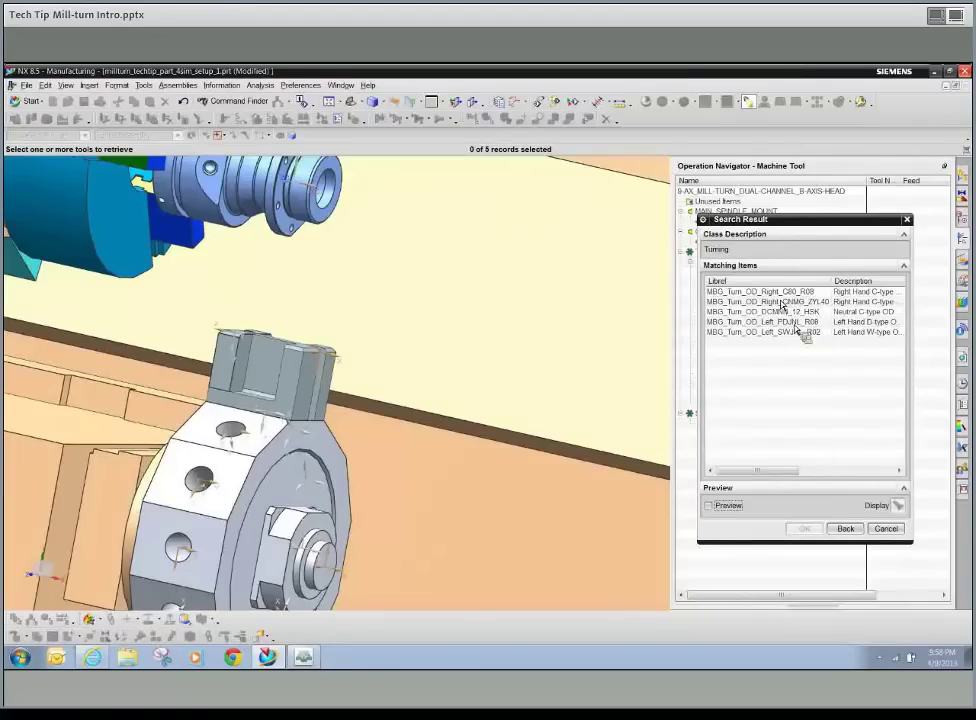
pyautogui.click(726, 326)
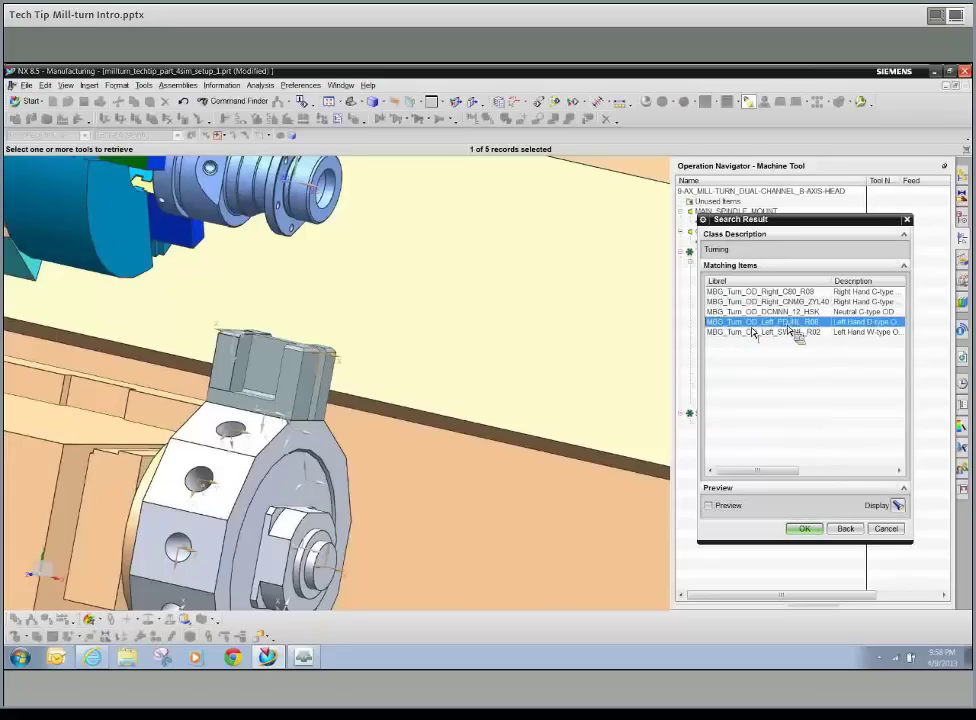
pyautogui.moveTo(812, 545)
pyautogui.mouseDown()
pyautogui.moveTo(819, 538)
pyautogui.moveTo(809, 532)
pyautogui.mouseUp()
pyautogui.click(810, 530)
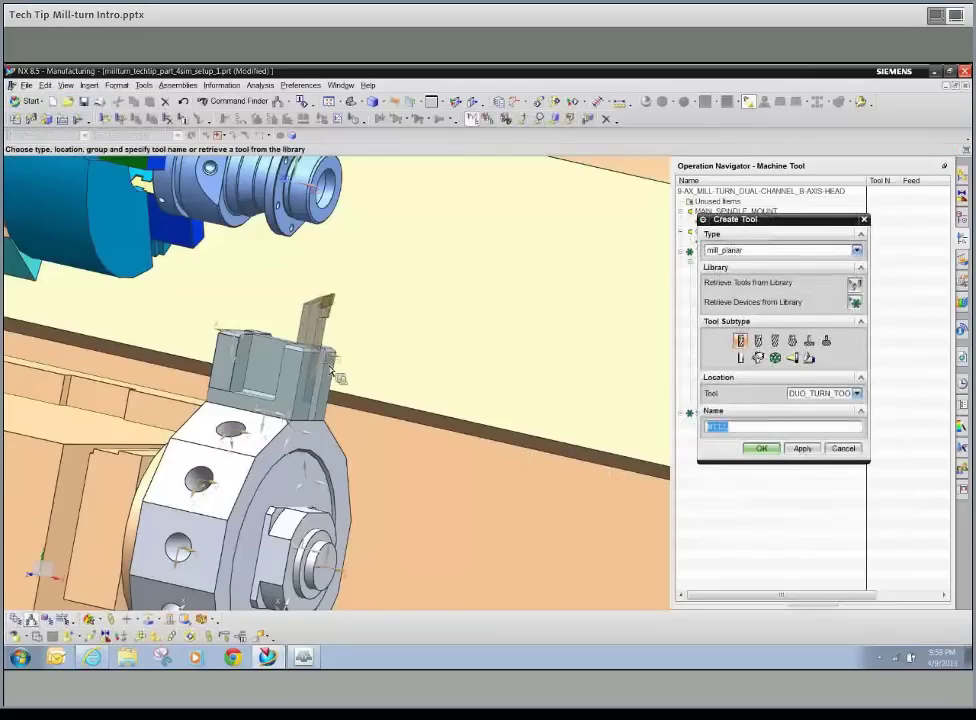
pyautogui.scroll(2, 335, 373)
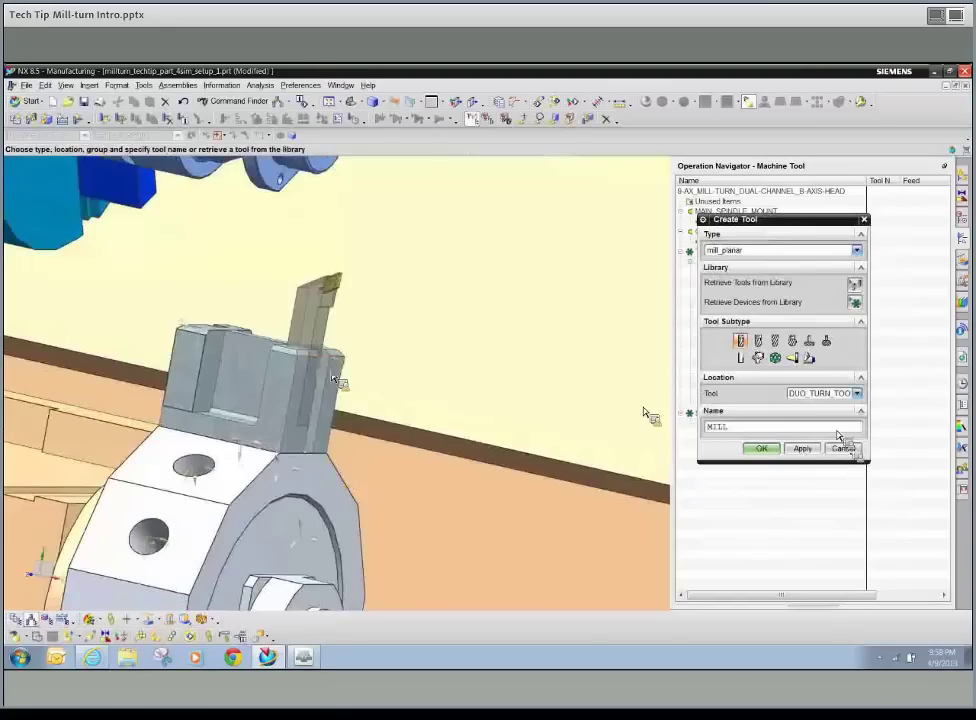
pyautogui.click(841, 446)
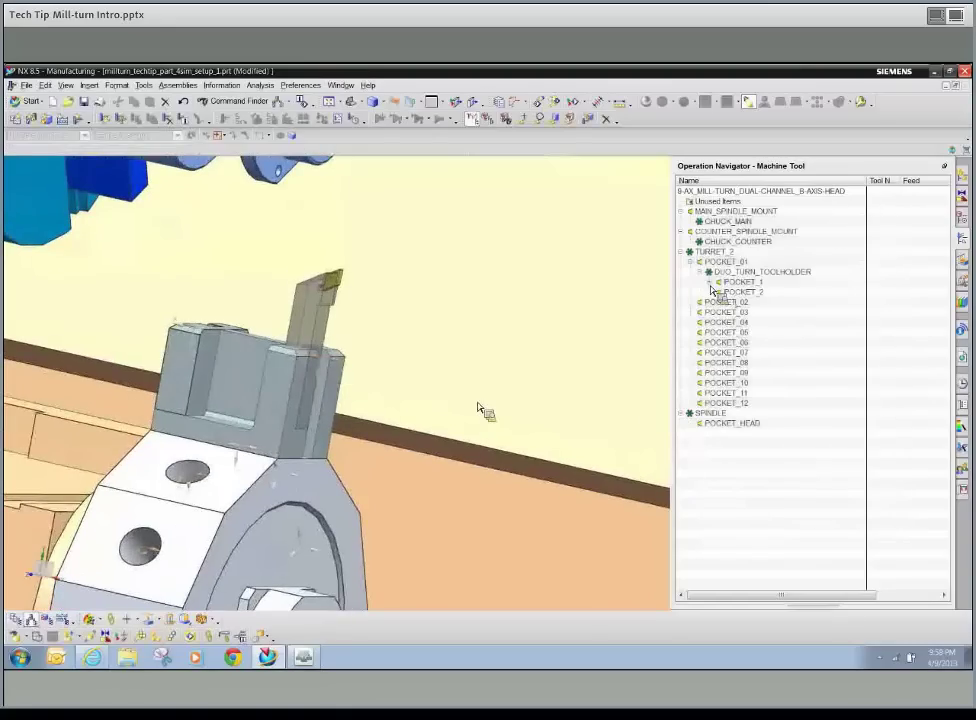
pyautogui.click(709, 282)
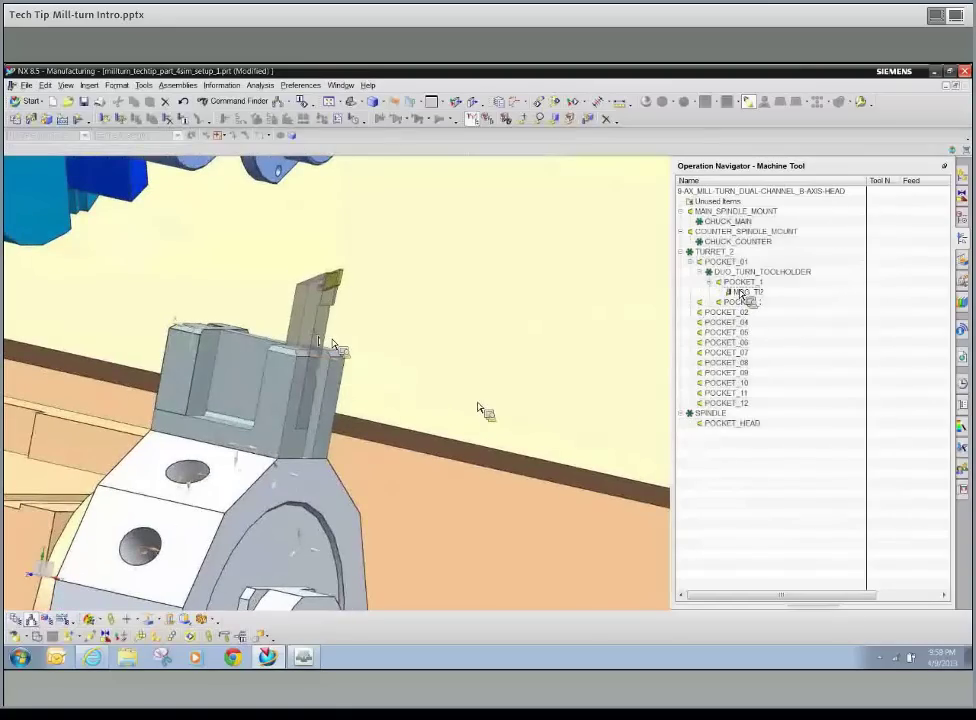
pyautogui.moveTo(749, 305); pyautogui.dragTo(751, 310)
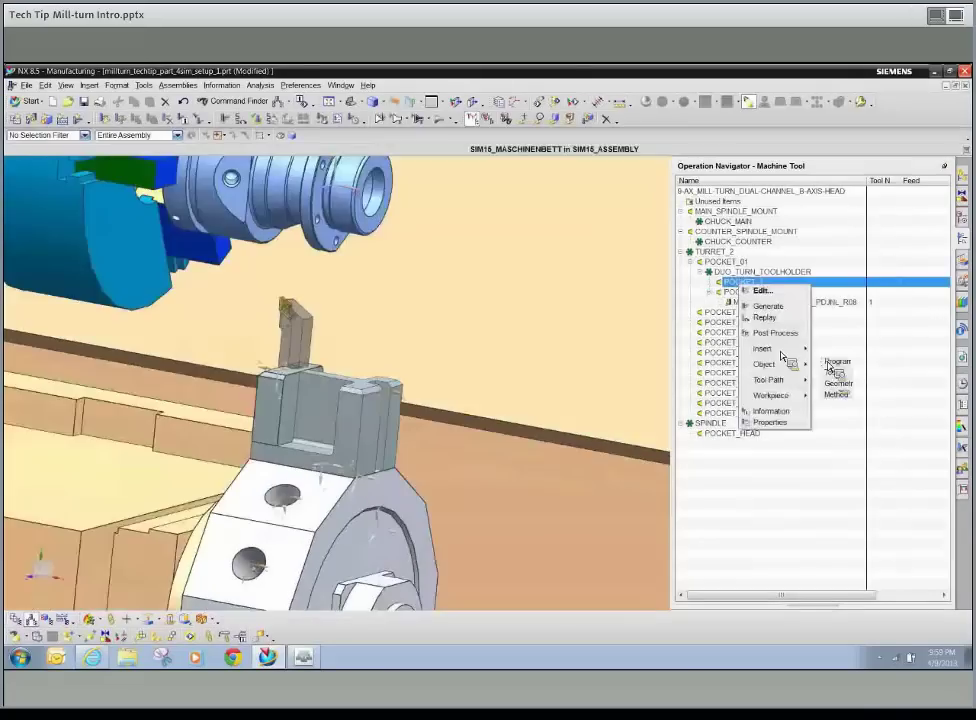
# - Retrieve the turning tool MBG_Turn_OD_Right_C80_R08 from the library into POCKET_1 of the DUO_TURN_TOOLHOLDER, searching by libref MBG
pyautogui.click(834, 374)
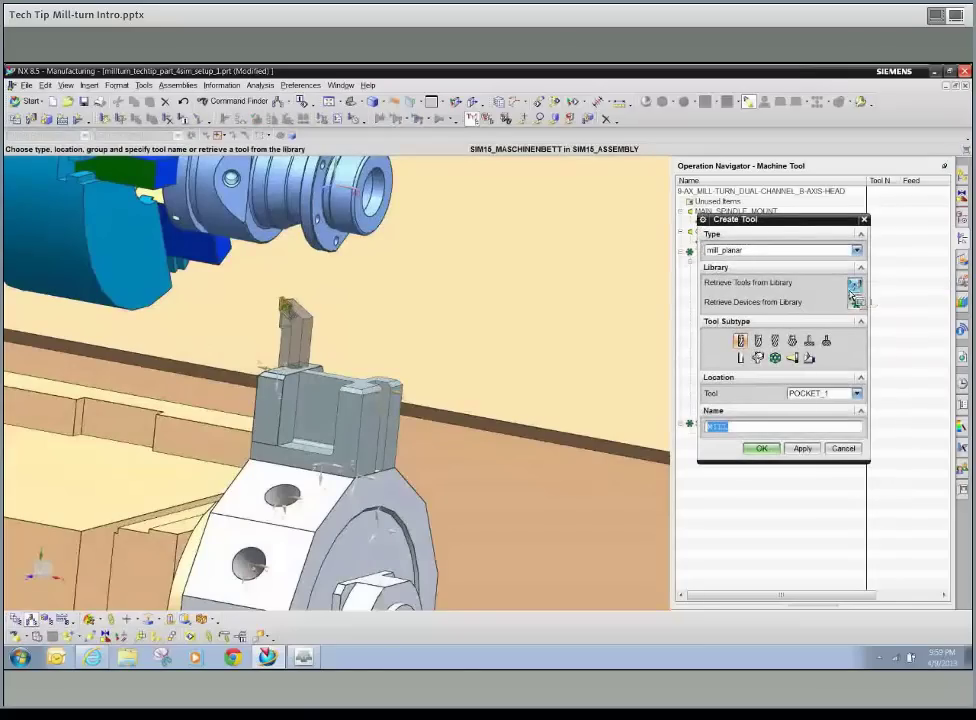
pyautogui.click(852, 285)
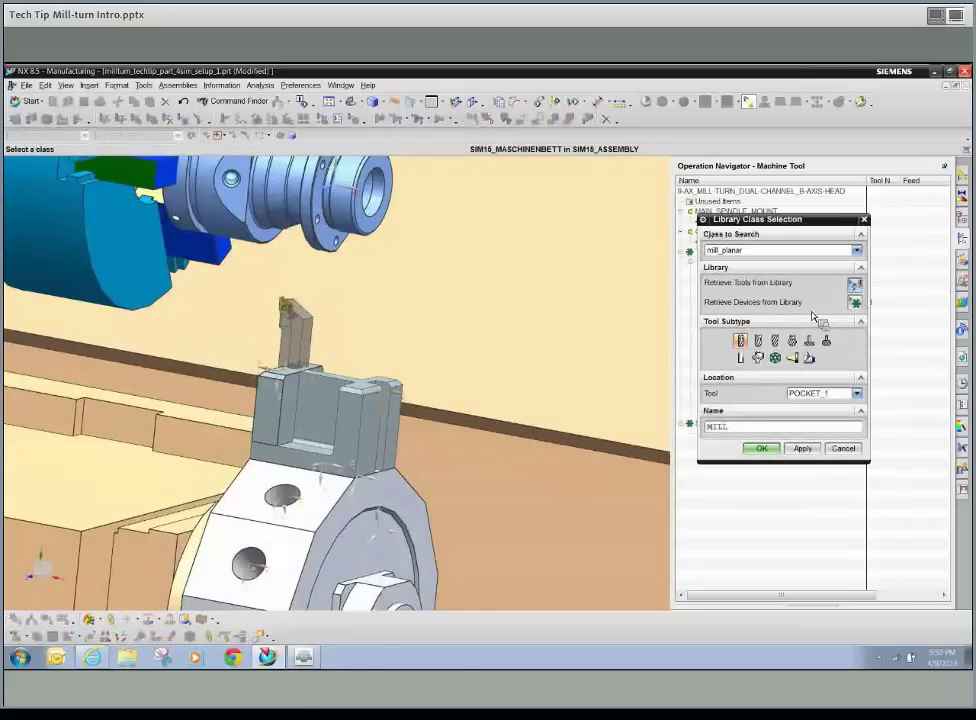
pyautogui.doubleClick(836, 300)
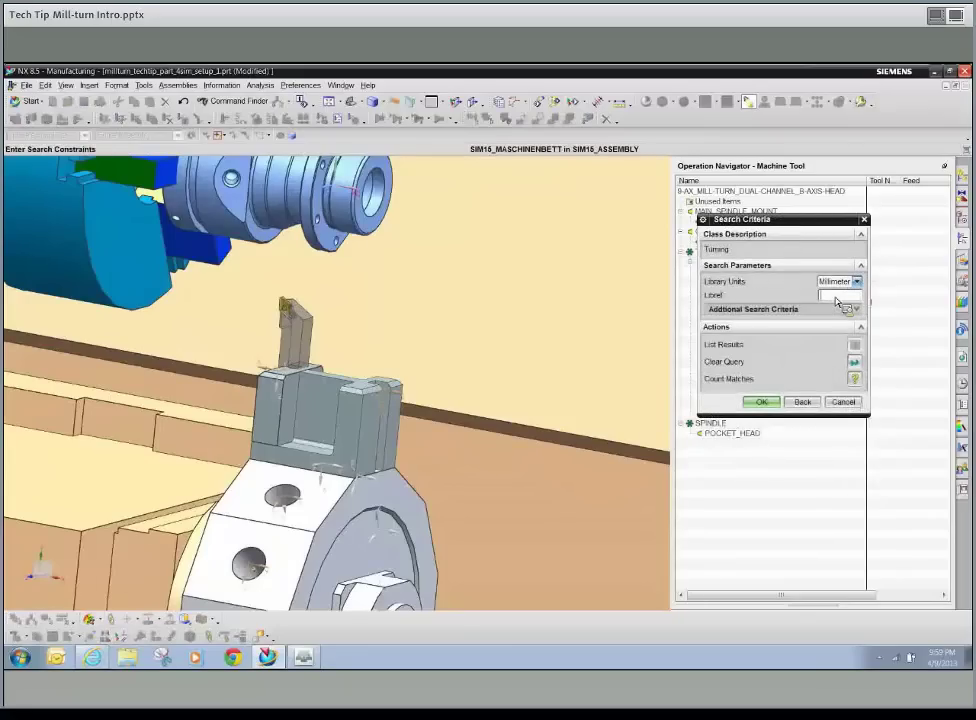
pyautogui.write('MRGN')
pyautogui.press('Return')
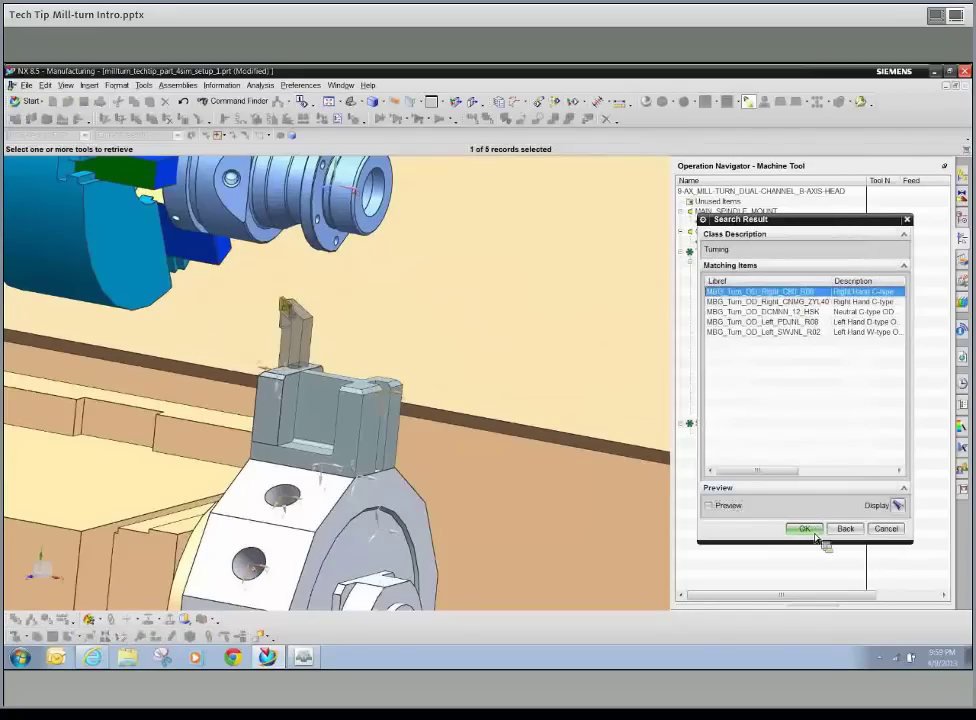
pyautogui.click(813, 530)
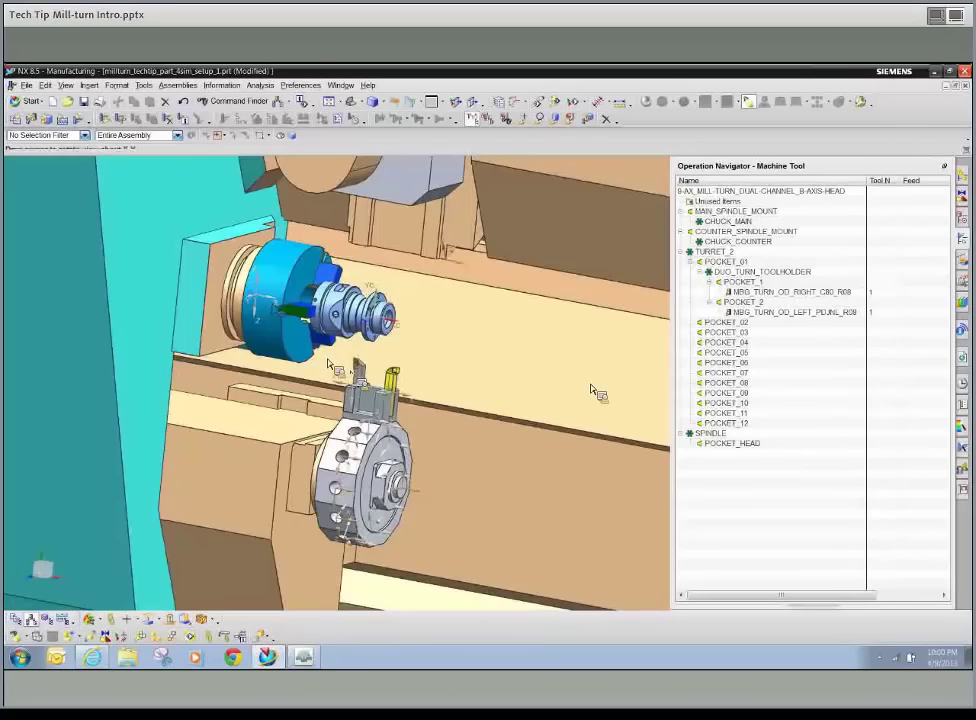
# - Set the tracking point's adjust register and cutcom register to 1 for MBG_TURN_OD_RIGHT_C80_R08
pyautogui.moveTo(590, 390); pyautogui.dragTo(457, 447, button='middle')
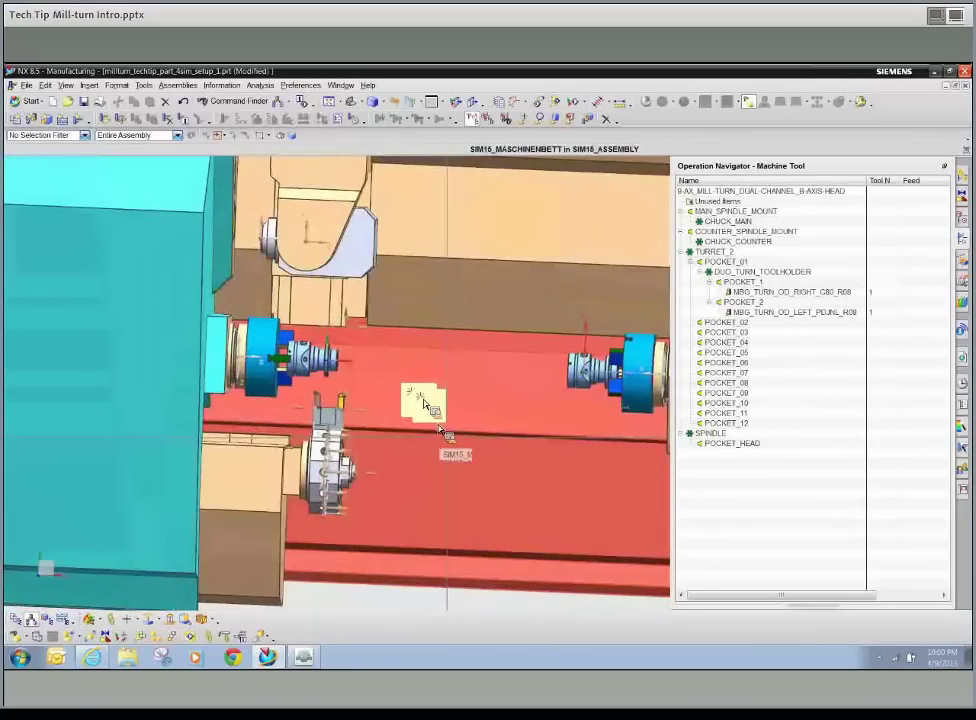
pyautogui.press('F8')
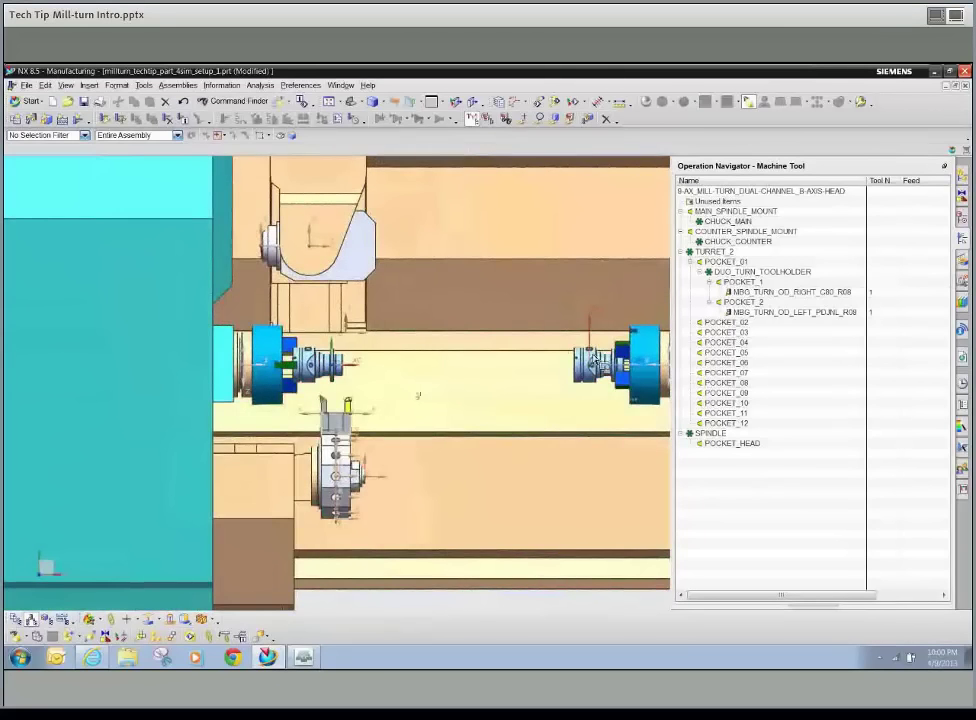
pyautogui.scroll(2, 420, 398)
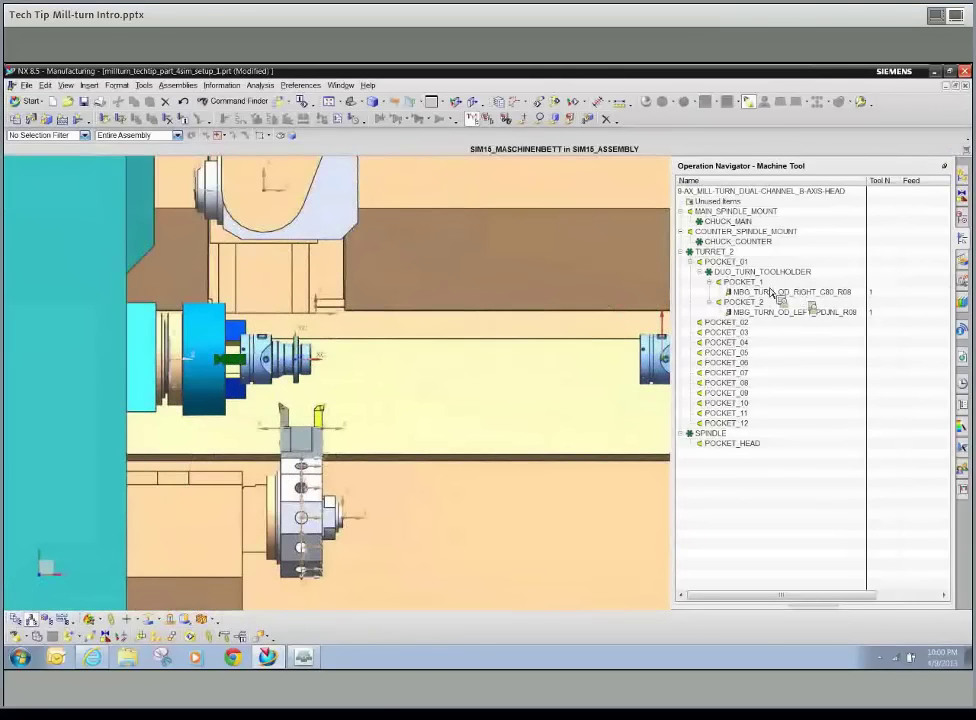
pyautogui.click(797, 295)
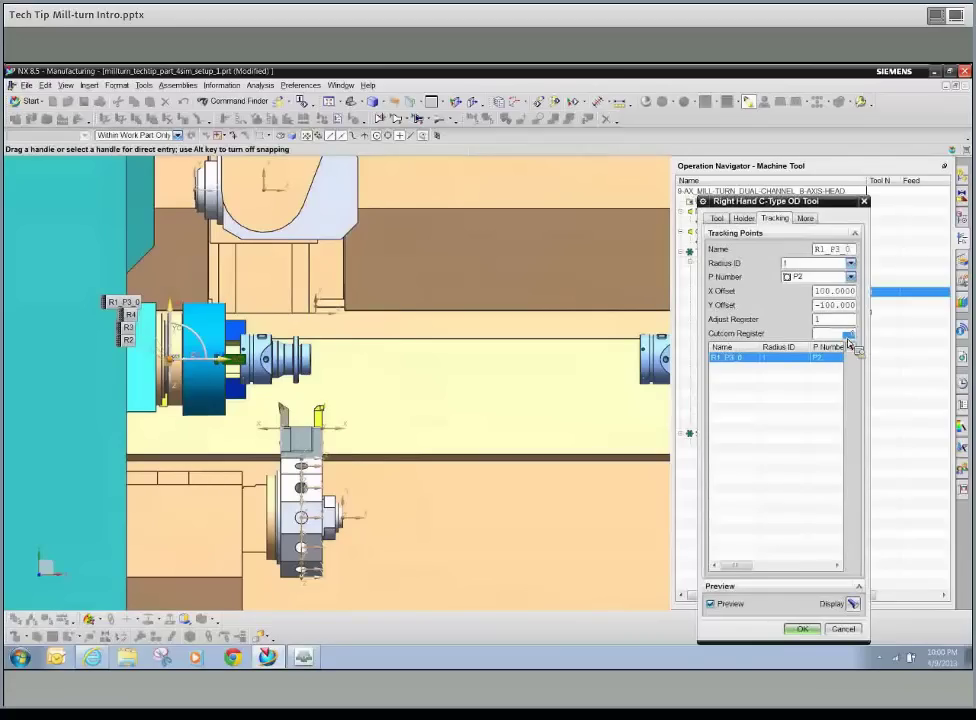
pyautogui.press('Tab')
pyautogui.write('1')
pyautogui.click(808, 631)
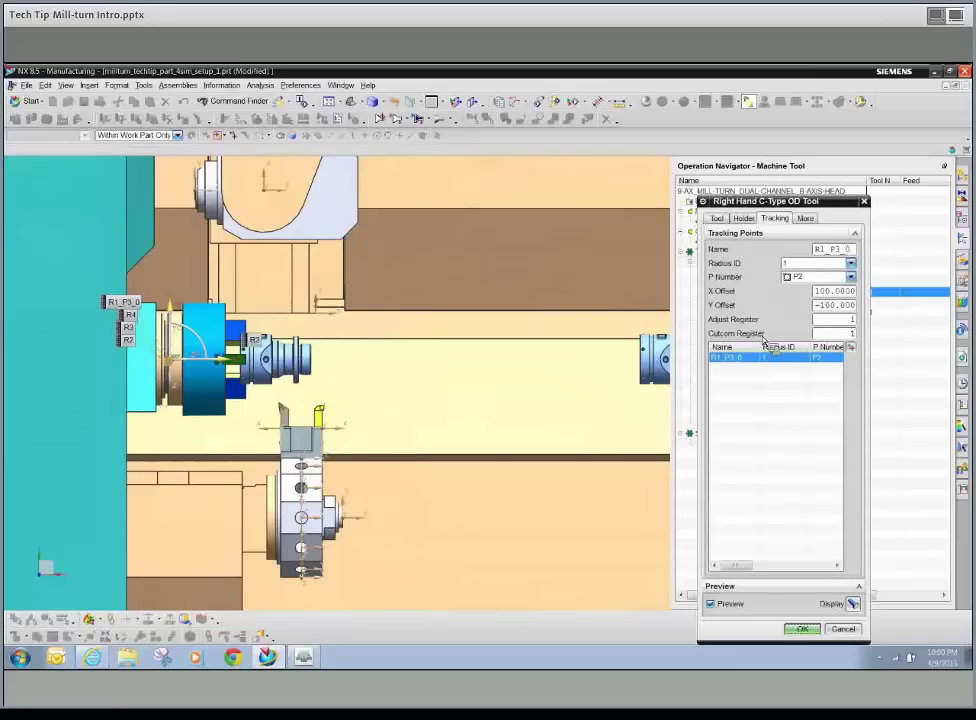
pyautogui.press('Return')
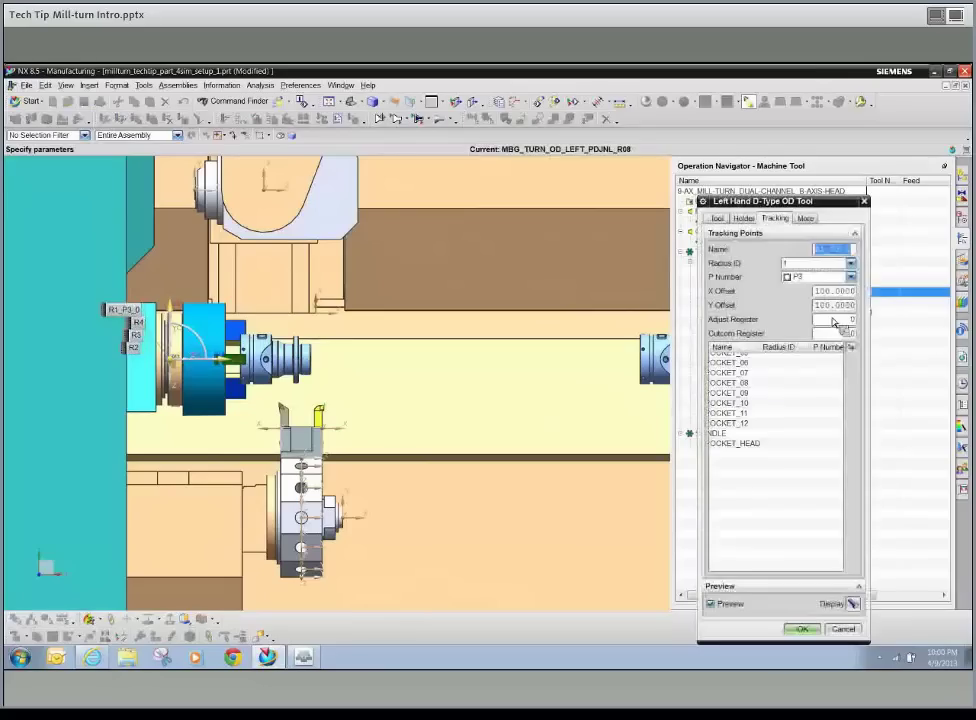
# - Set the tracking point's adjust register and cutcom register to 2 for MBG_TURN_OD_LEFT_PDJNL_R08
pyautogui.doubleClick(846, 320)
pyautogui.write('2')
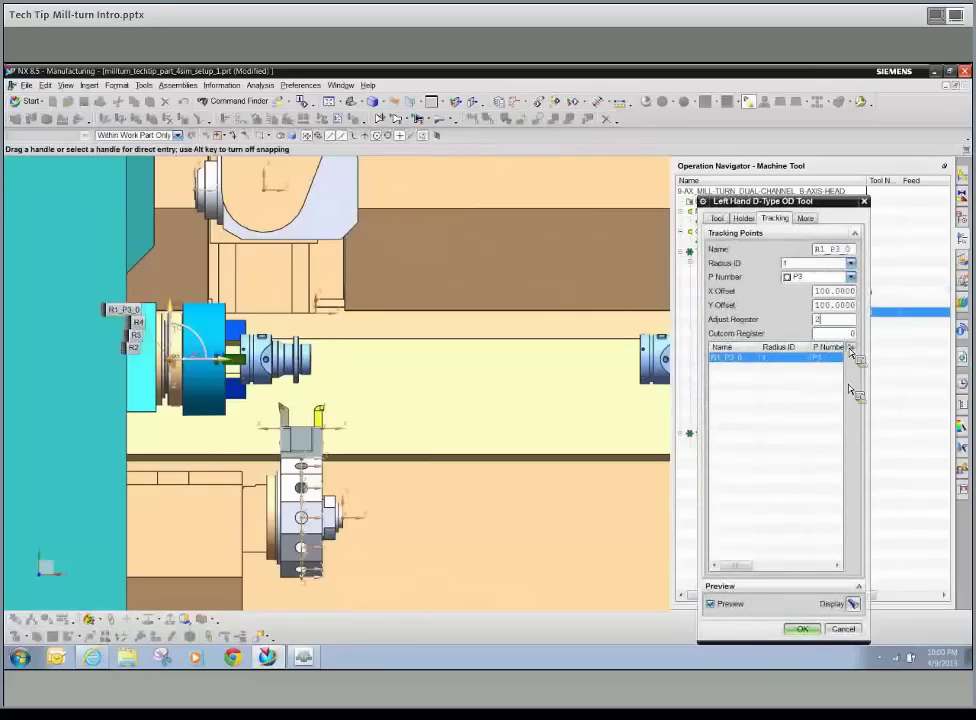
pyautogui.press('Tab')
pyautogui.write('2')
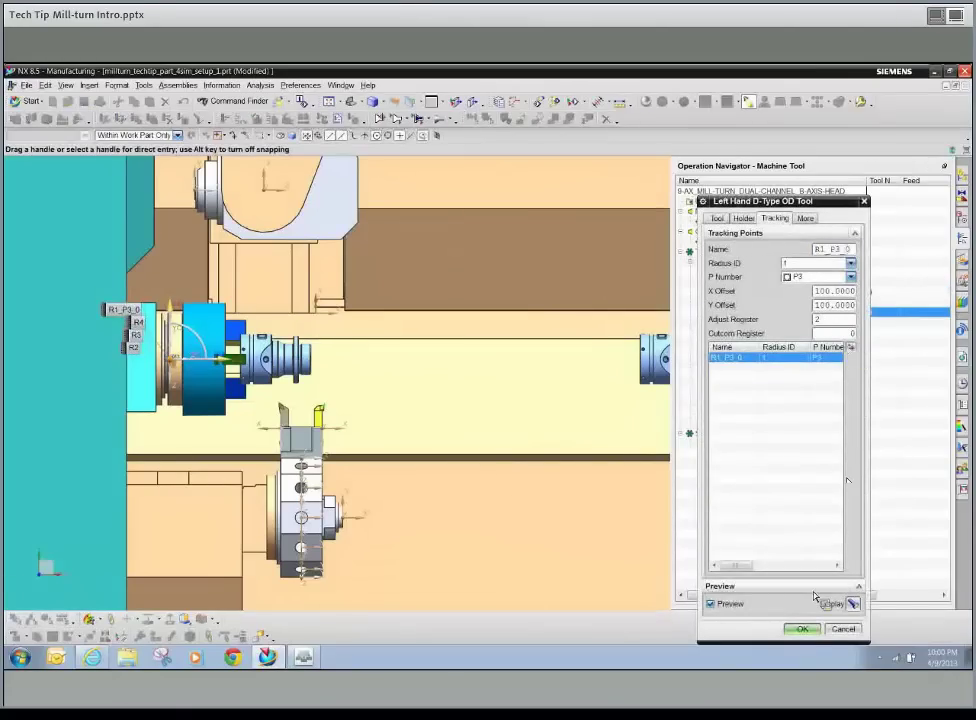
pyautogui.click(806, 631)
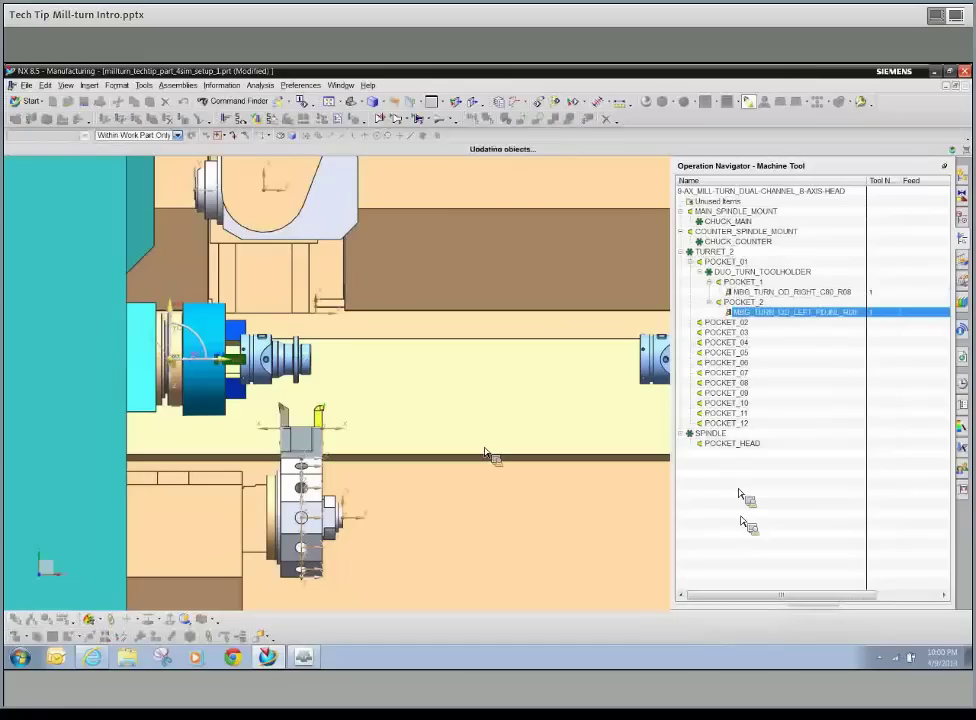
pyautogui.click(745, 495)
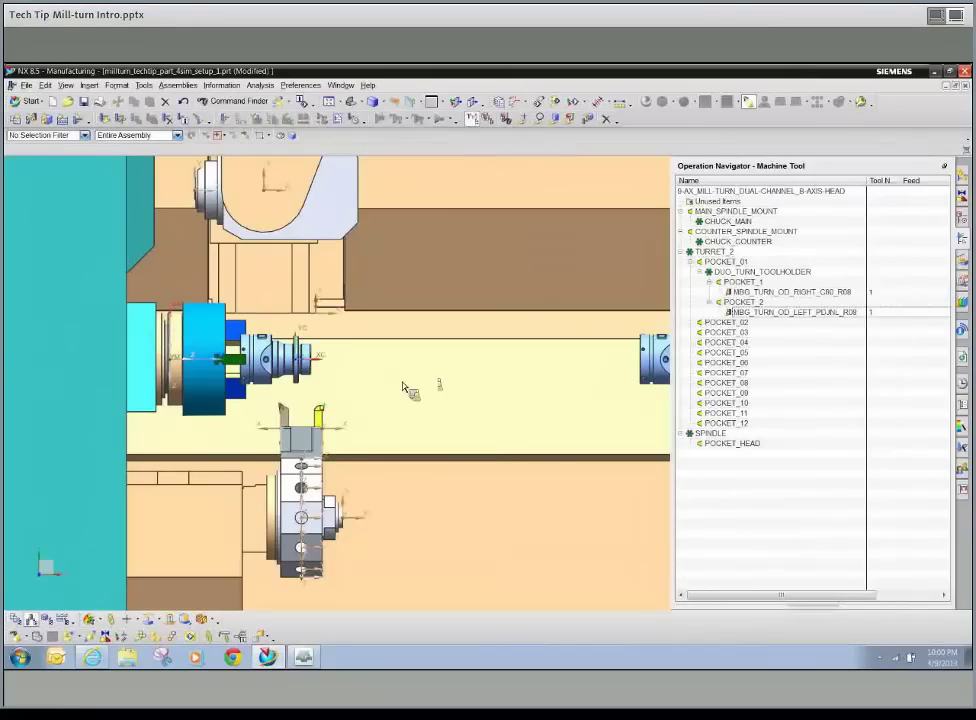
# - Retrieve the turning tool MBG_Turn_OD_Left_SWJNL_R02 from the library into turret POCKET_02, searching by libref MBG
pyautogui.moveTo(404, 388); pyautogui.dragTo(355, 447, button='middle')
pyautogui.scroll(2, 355, 446)
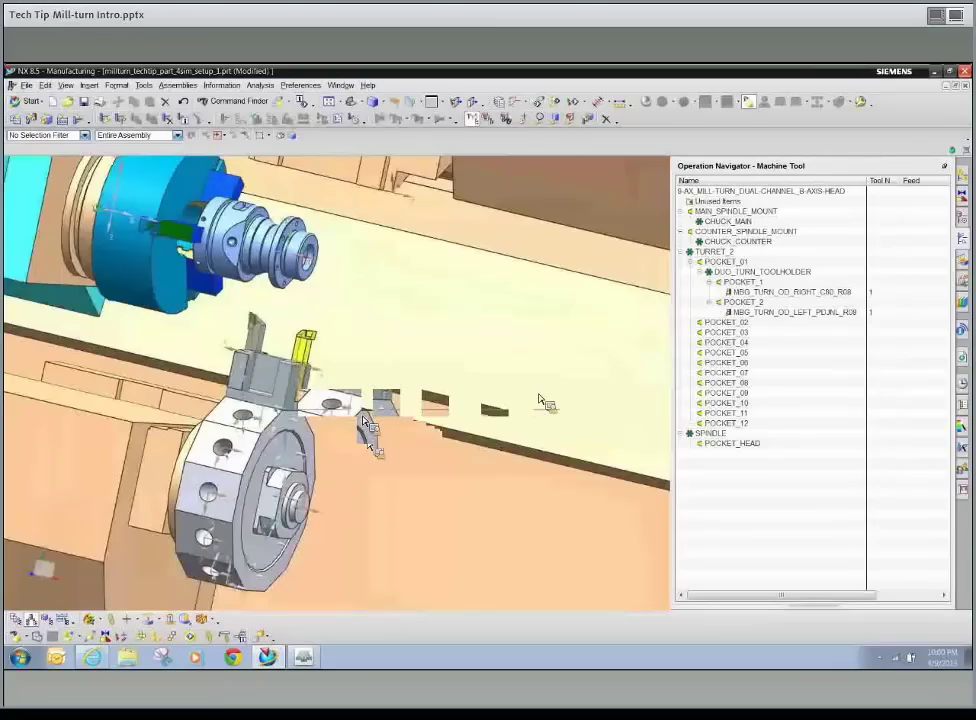
pyautogui.click(726, 322)
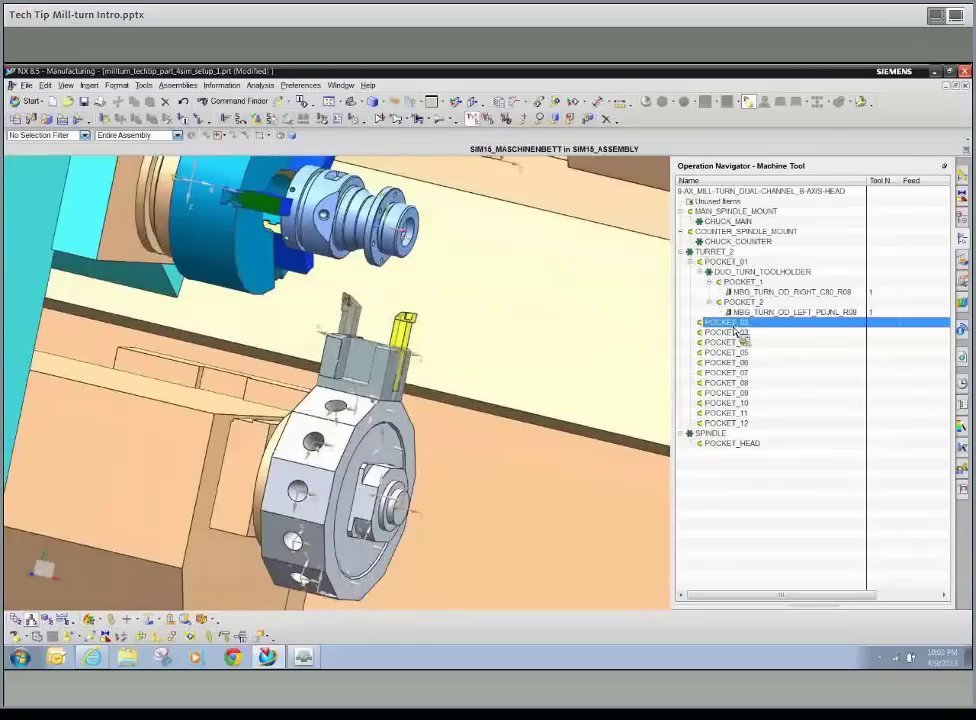
pyautogui.moveTo(733, 328); pyautogui.dragTo(768, 385)
pyautogui.rightClick(729, 323)
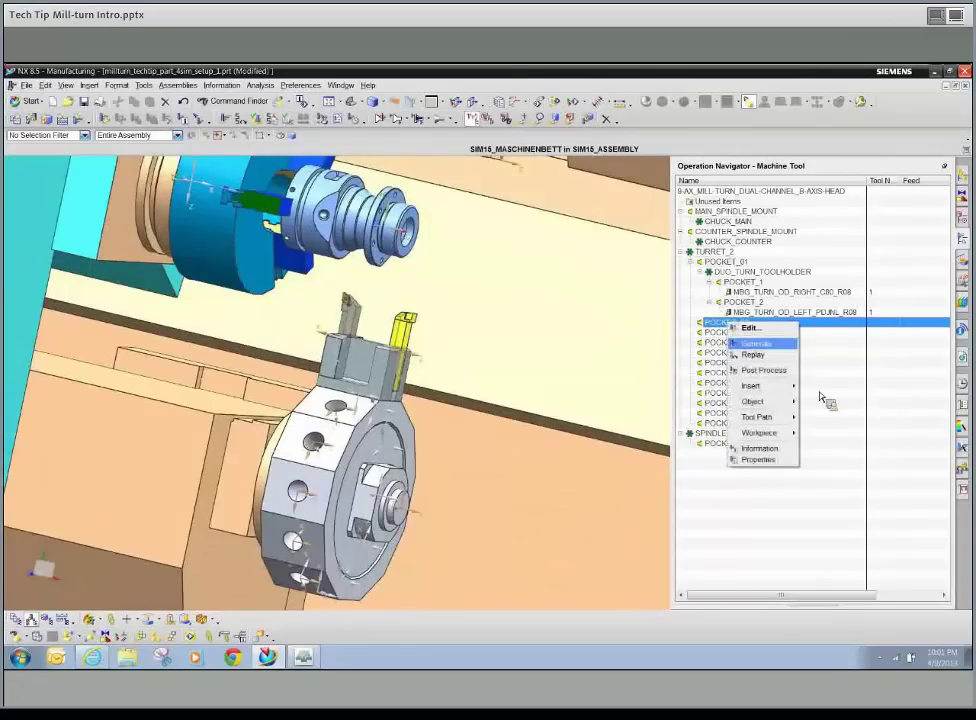
pyautogui.click(820, 393)
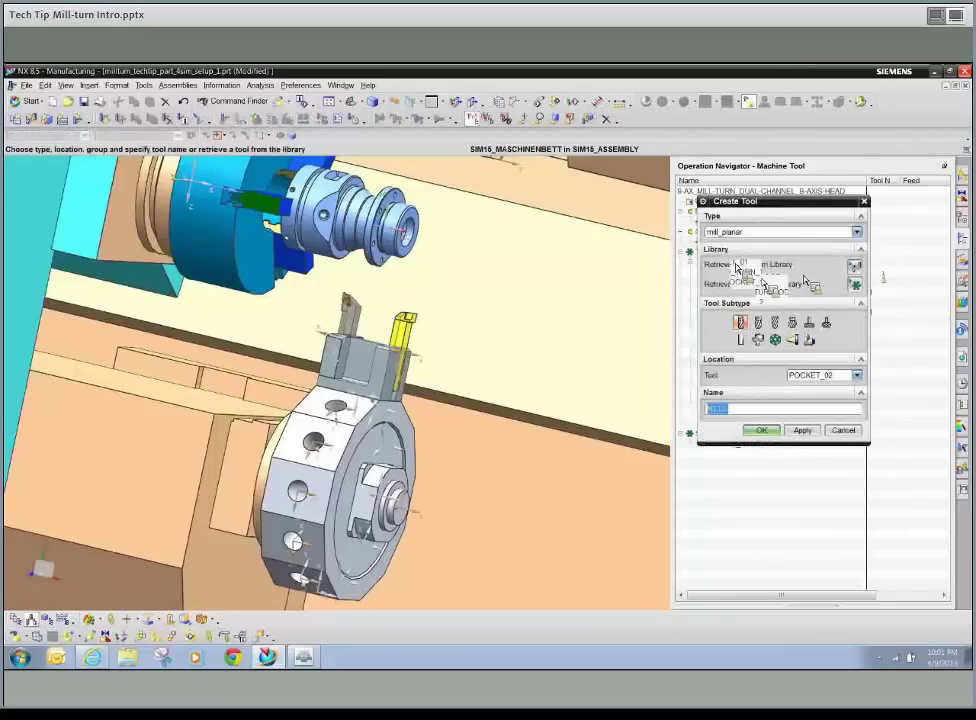
pyautogui.click(854, 265)
pyautogui.doubleClick(738, 262)
pyautogui.click(836, 279)
pyautogui.write('t')
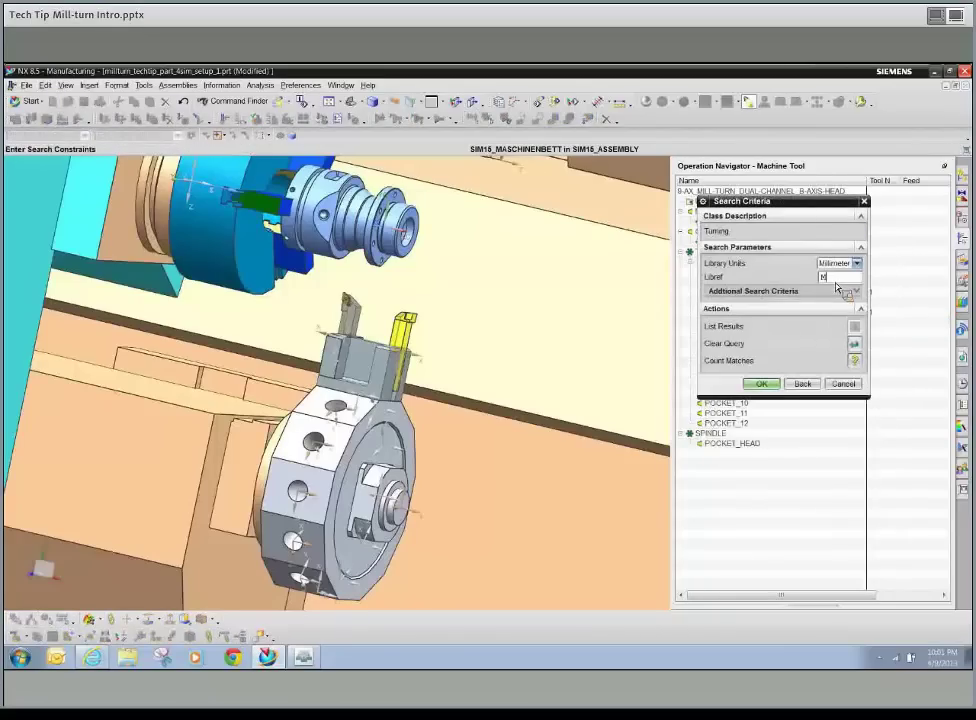
pyautogui.write('BG')
pyautogui.press('Return')
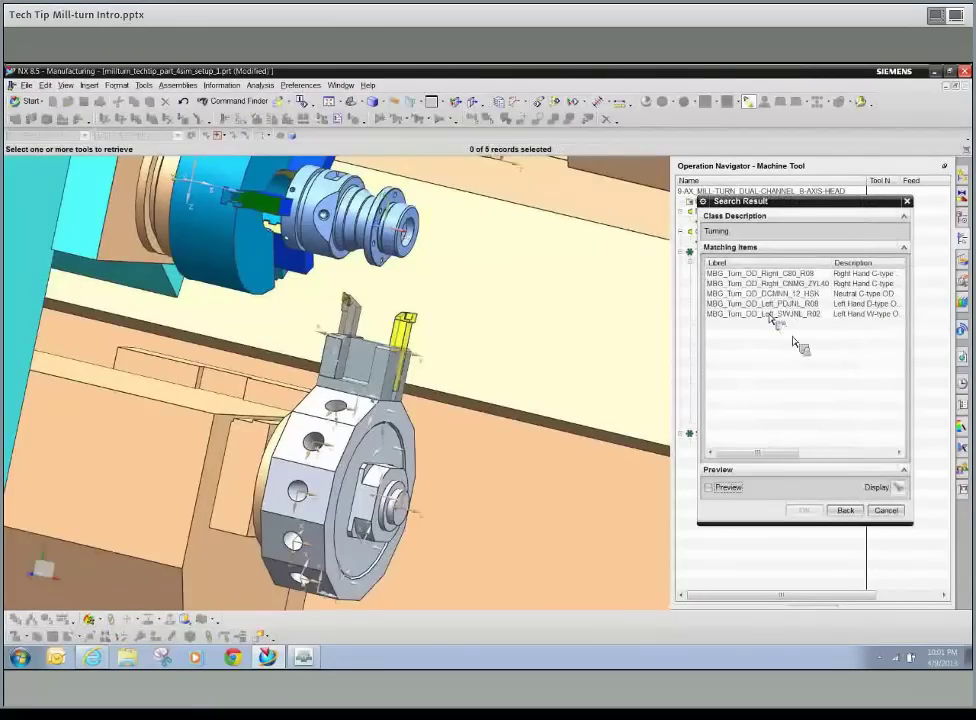
pyautogui.click(770, 315)
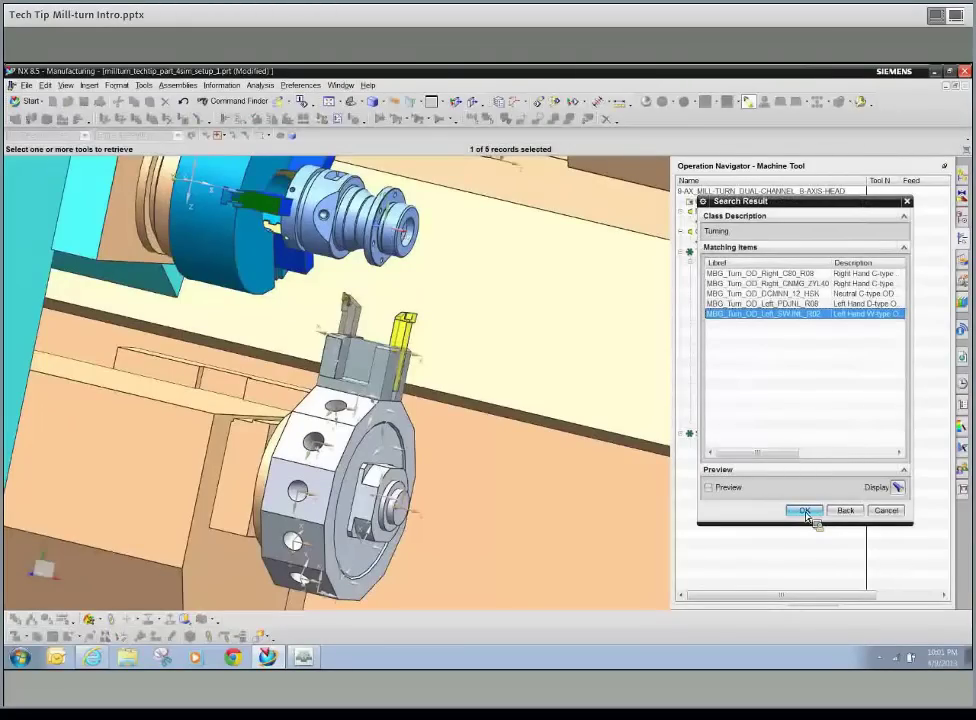
pyautogui.click(804, 511)
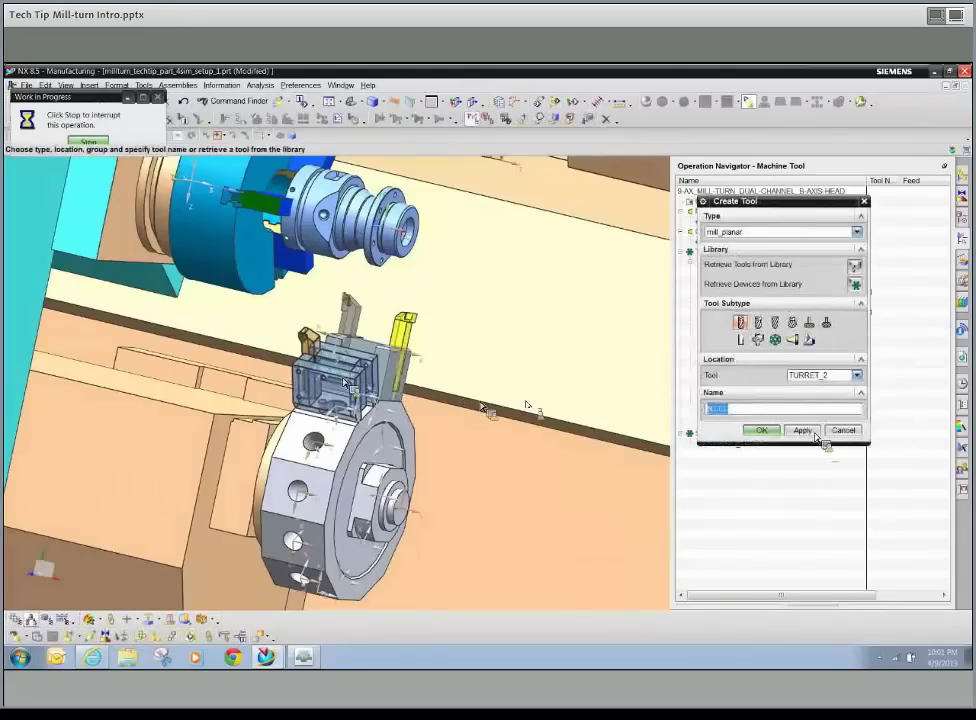
pyautogui.click(843, 430)
# - Expand POCKET_02 of TURRET_2 and edit its number-of-tools capacity to accommodate a second tool
pyautogui.scroll(2, 410, 458)
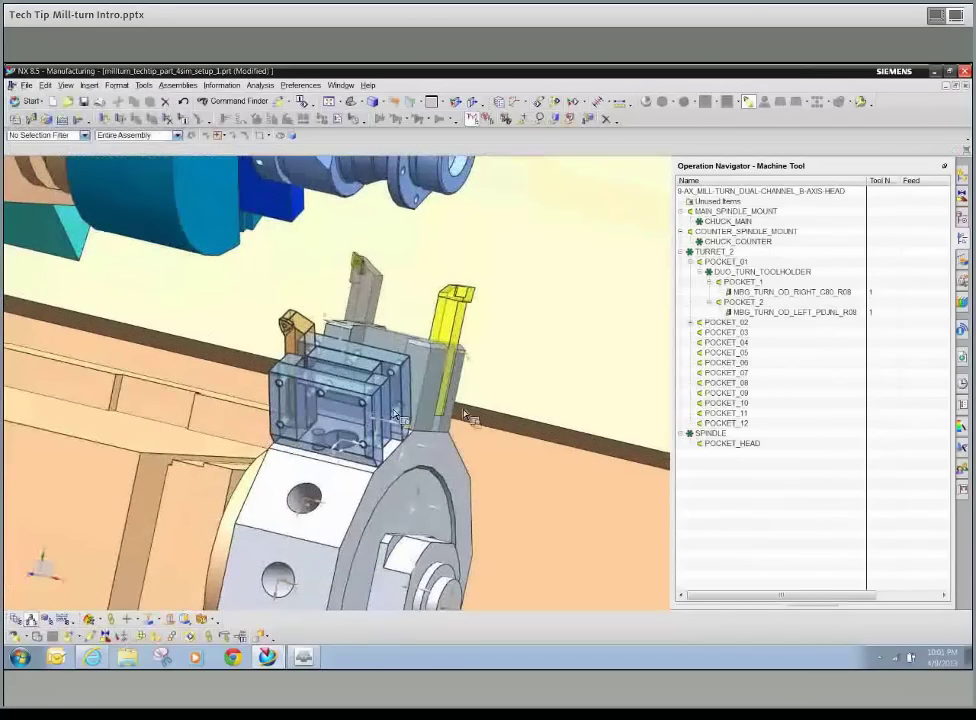
pyautogui.moveTo(688, 329); pyautogui.dragTo(697, 330)
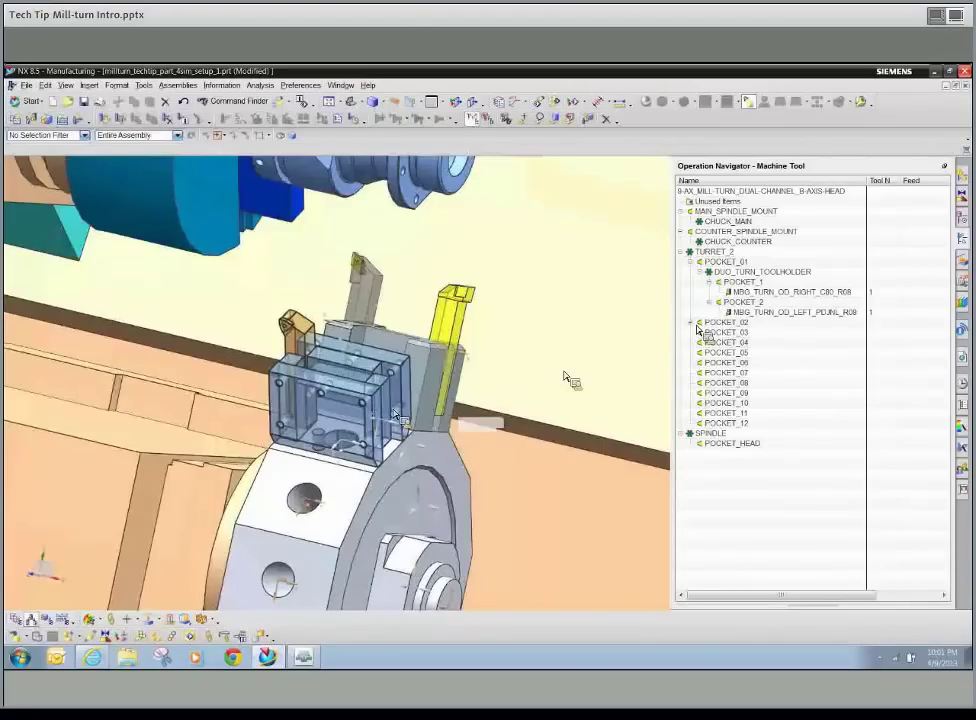
pyautogui.moveTo(697, 330); pyautogui.dragTo(701, 323)
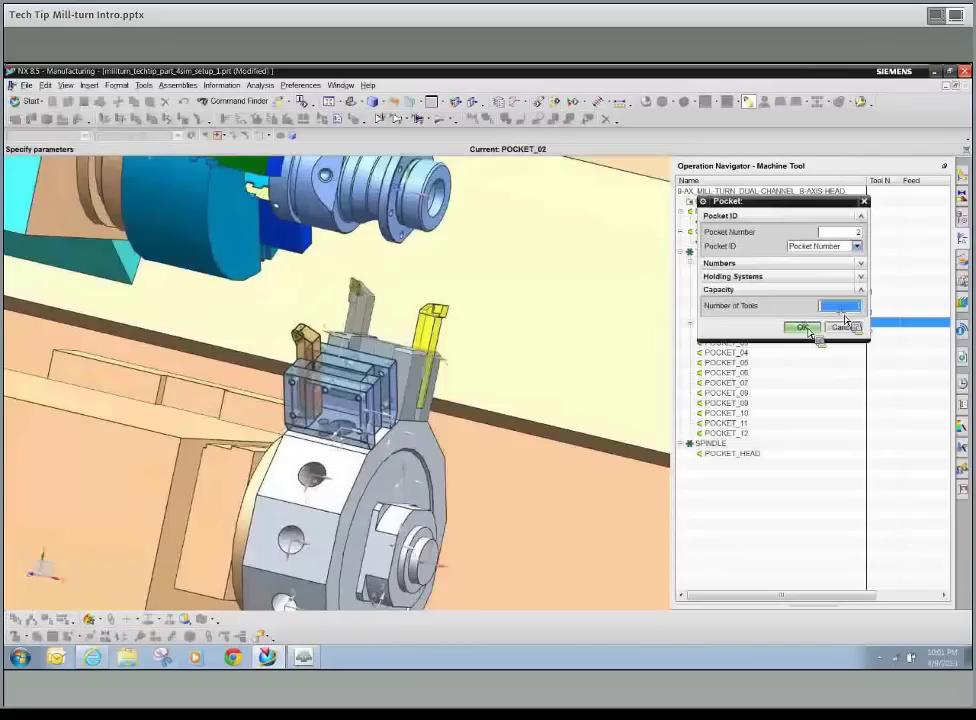
pyautogui.click(805, 329)
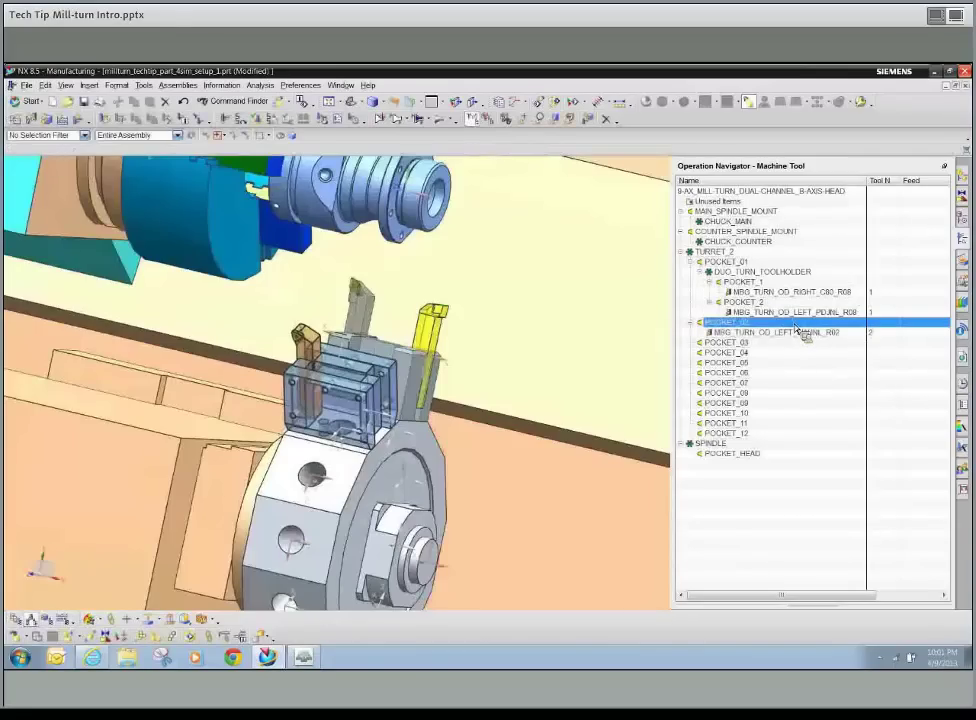
# - Retrieve the turning tool MBG_Turn_OD_Right_CNMG_ZYL40 from the library into POCKET_02 as its second tool, searching by libref MBG
pyautogui.moveTo(797, 330); pyautogui.dragTo(740, 331)
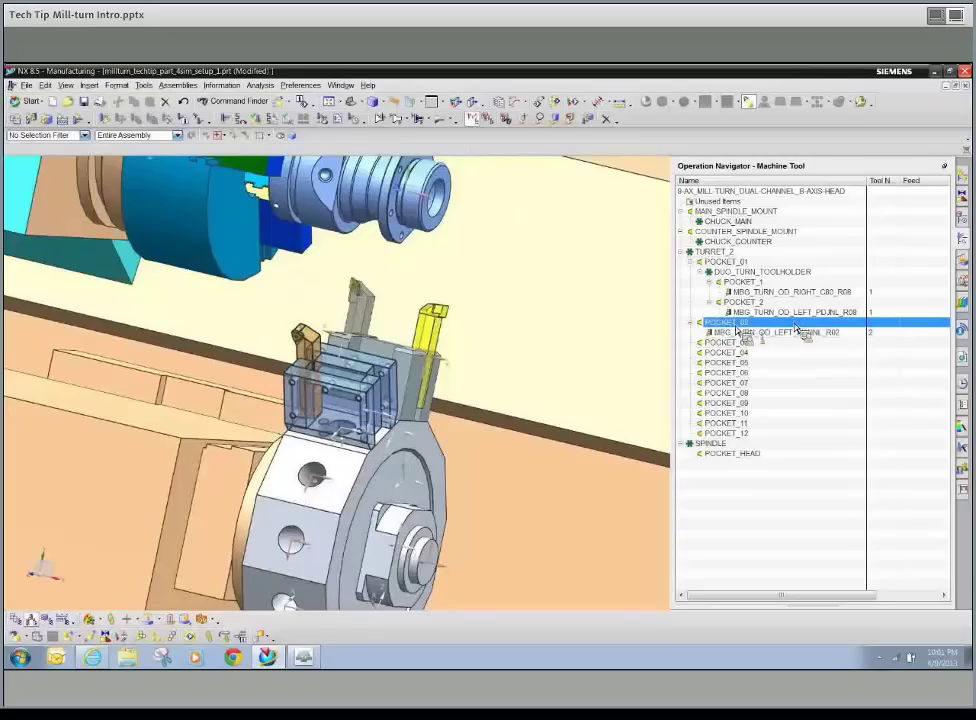
pyautogui.rightClick(734, 324)
pyautogui.moveTo(762, 389)
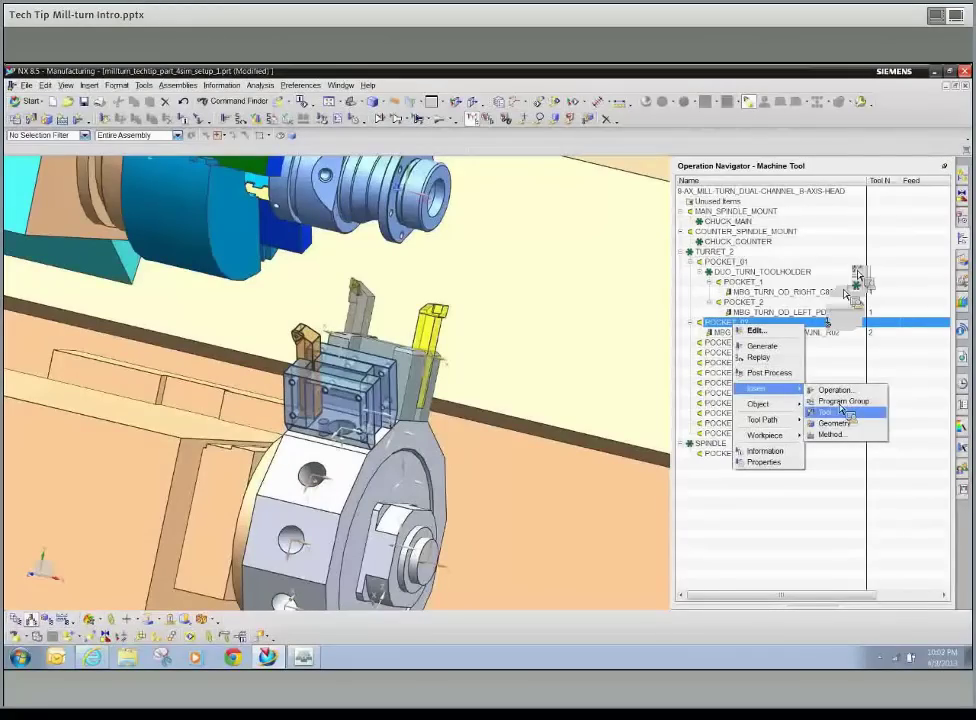
pyautogui.click(842, 411)
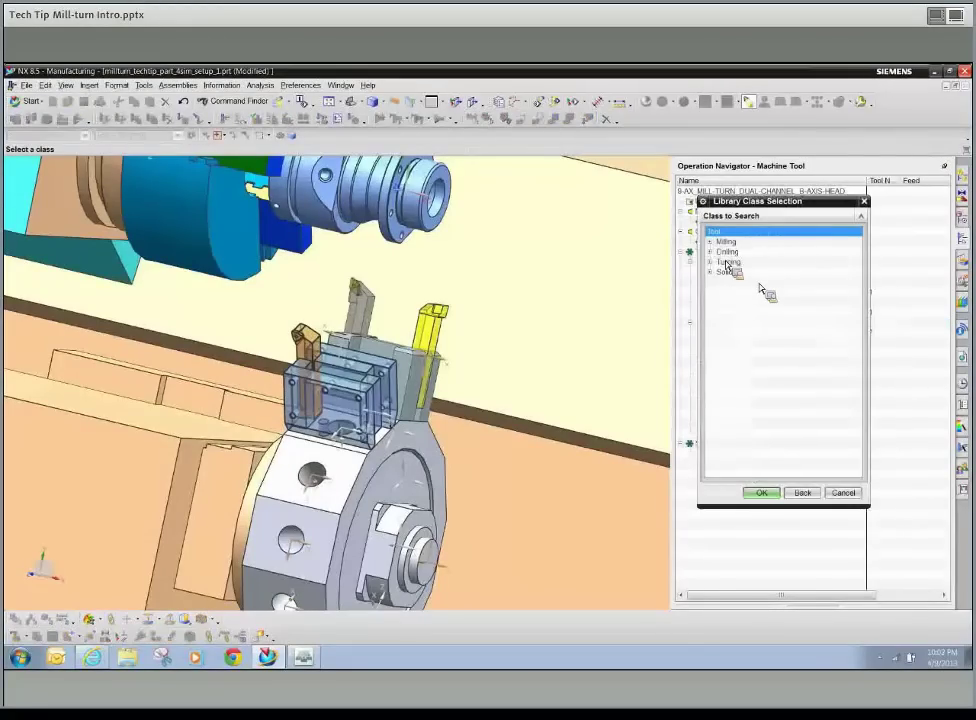
pyautogui.doubleClick(727, 262)
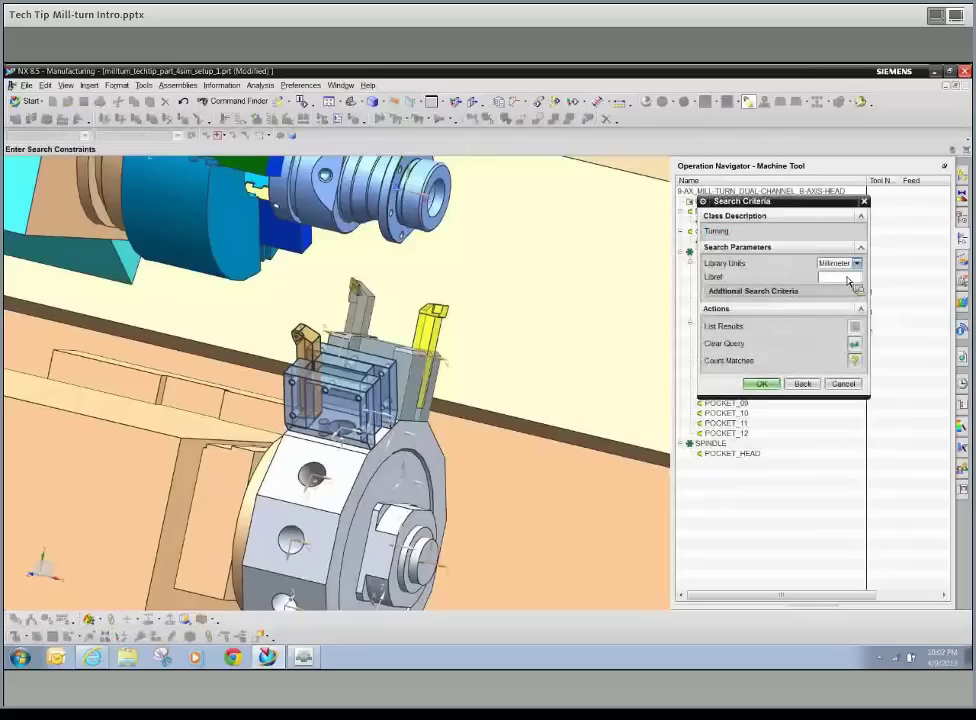
pyautogui.click(847, 278)
pyautogui.write('MBG')
pyautogui.press('Return')
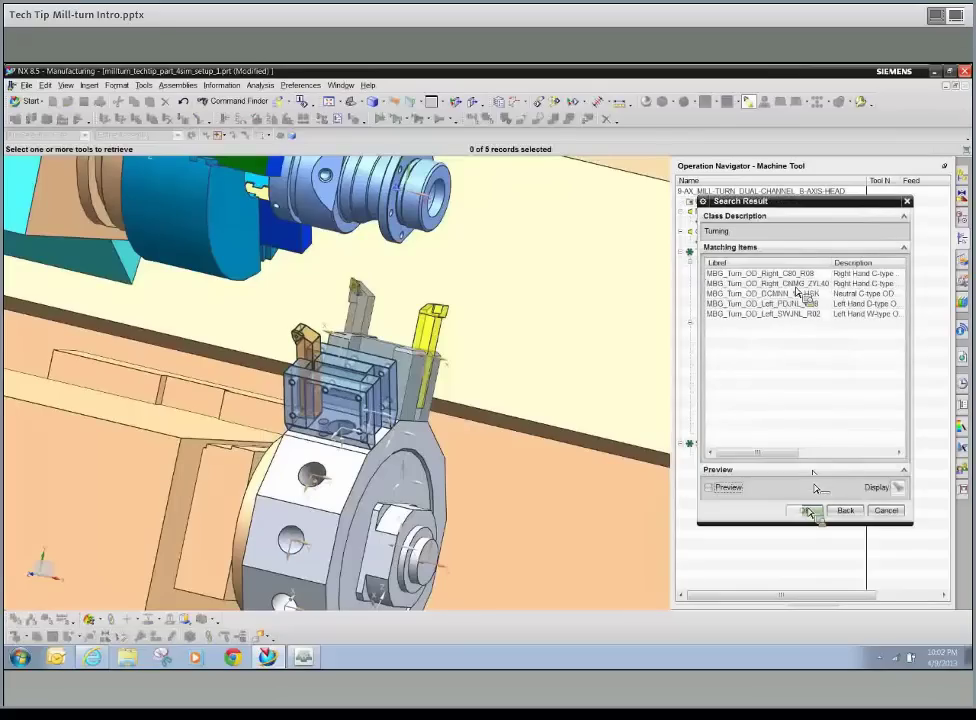
pyautogui.click(796, 285)
pyautogui.click(804, 510)
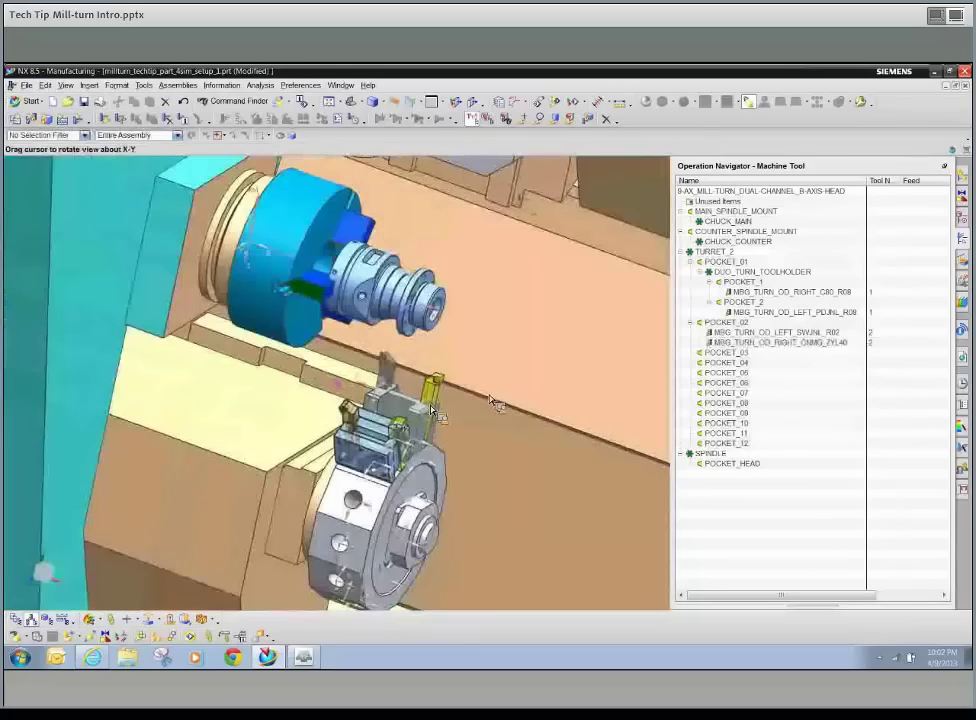
# - Retrieve the turning tool MBG_Turn_OD_DCMNN_12_HSK from the library into POCKET_HEAD of the SPINDLE, searching by libref MBG
pyautogui.moveTo(490, 398); pyautogui.dragTo(481, 404, button='middle')
pyautogui.scroll(1, 481, 404)
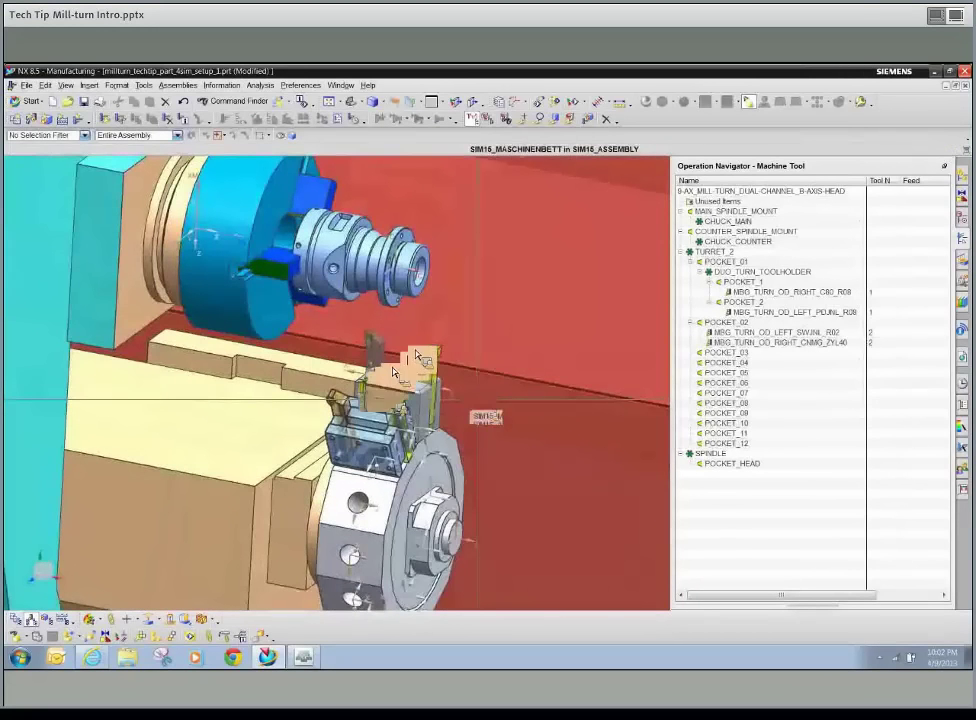
pyautogui.moveTo(481, 406); pyautogui.dragTo(420, 352, button='middle')
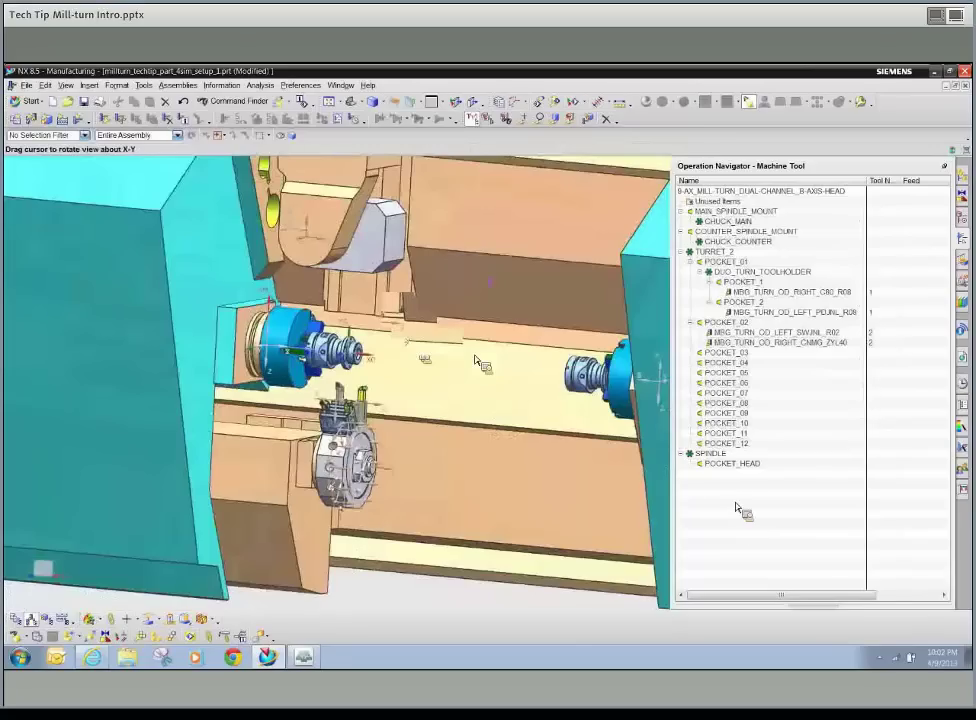
pyautogui.click(733, 464)
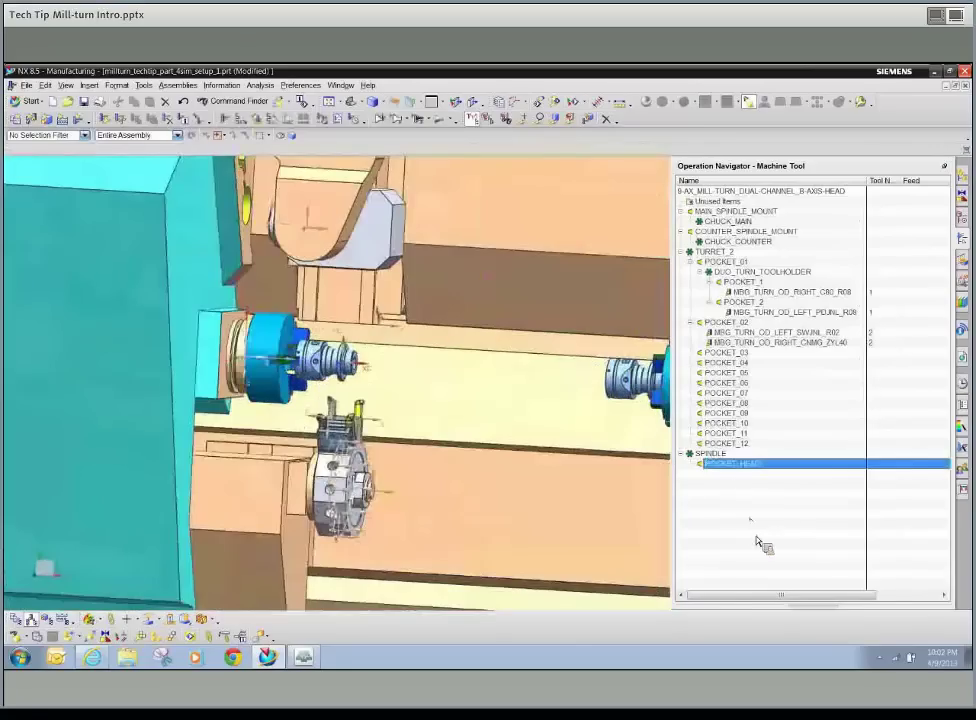
pyautogui.rightClick(735, 465)
pyautogui.moveTo(758, 532)
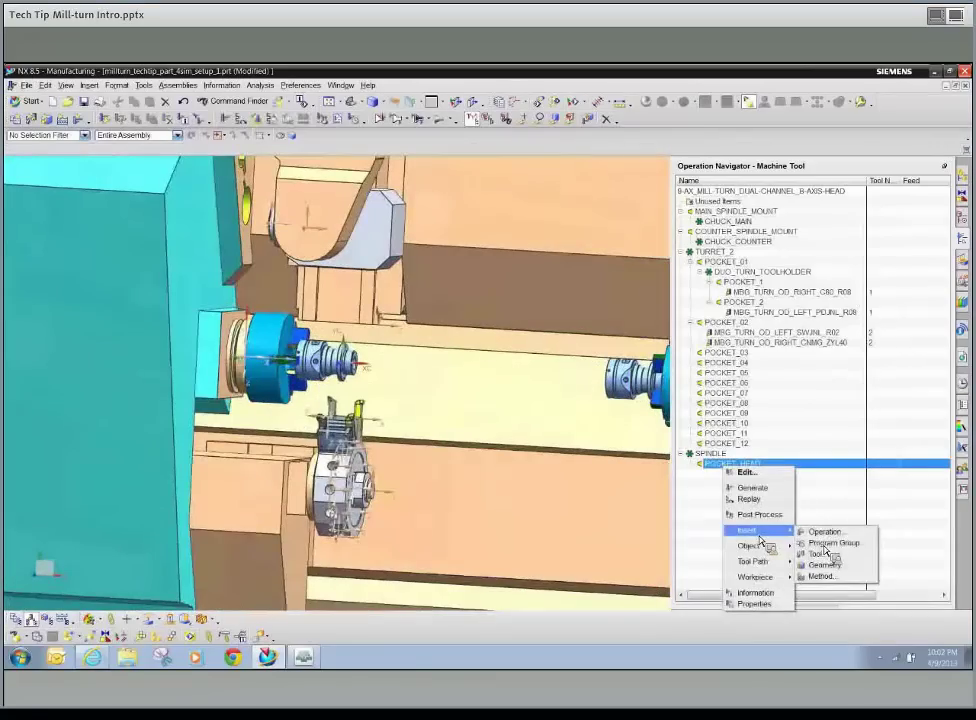
pyautogui.click(819, 553)
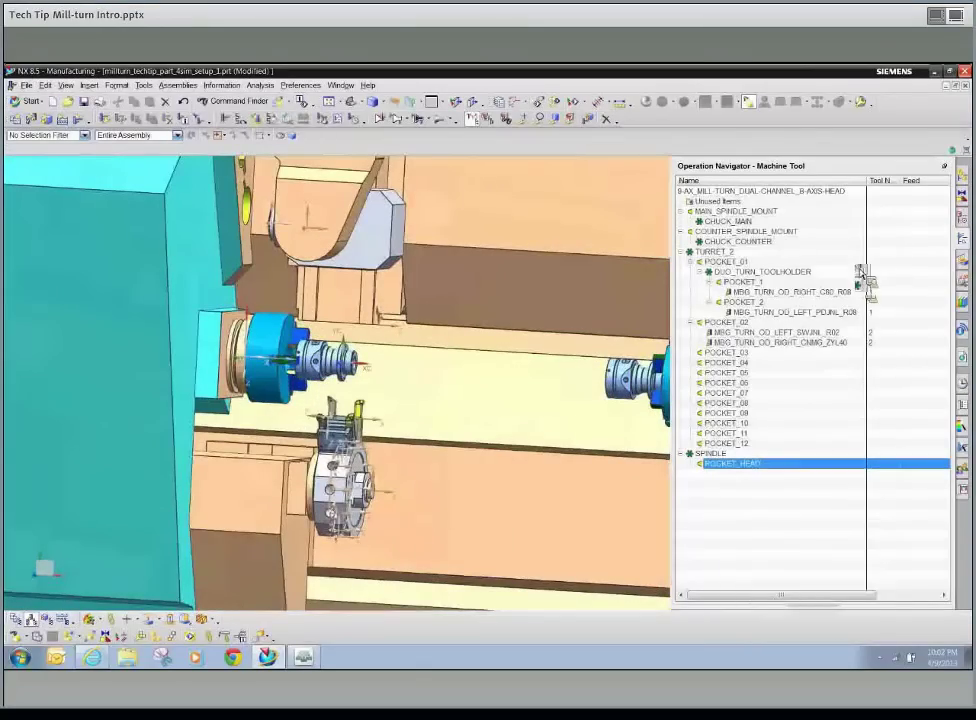
pyautogui.click(856, 267)
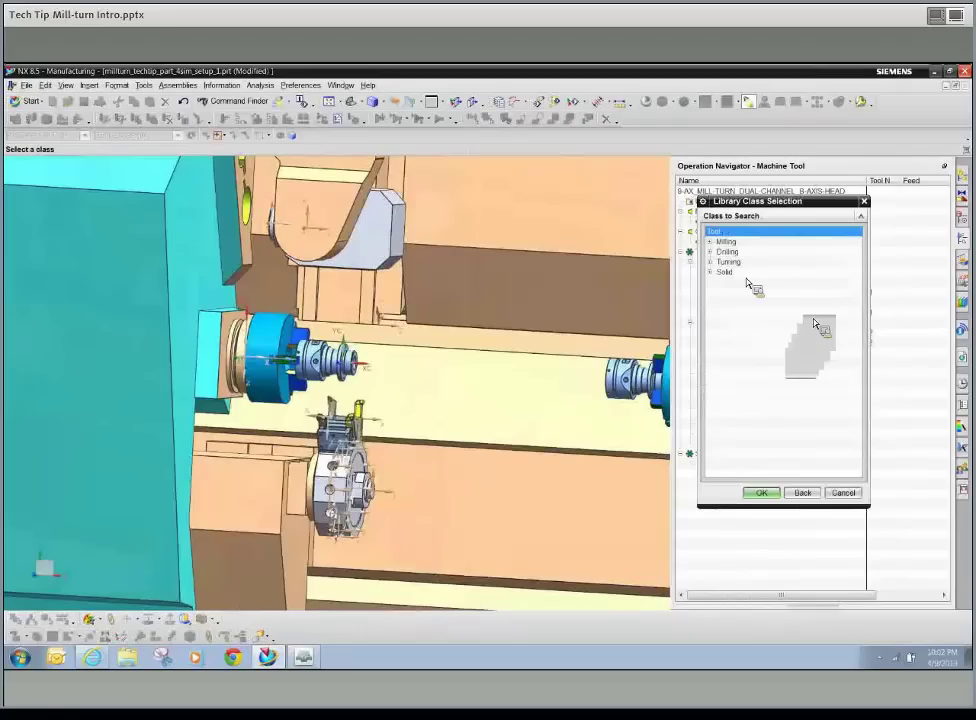
pyautogui.doubleClick(728, 262)
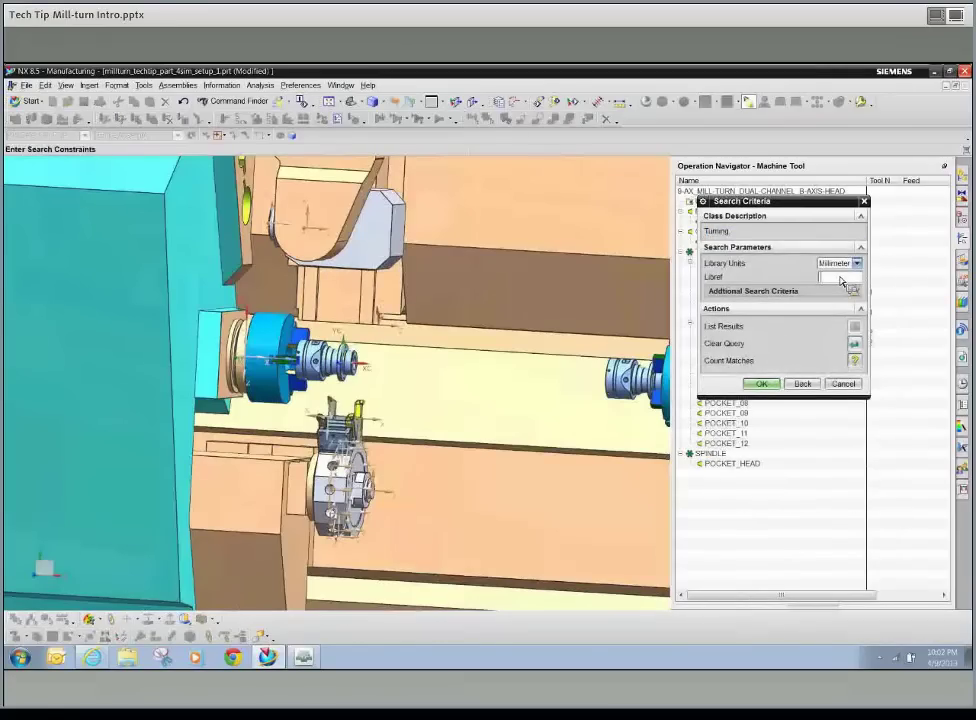
pyautogui.write('MBG')
pyautogui.press('Return')
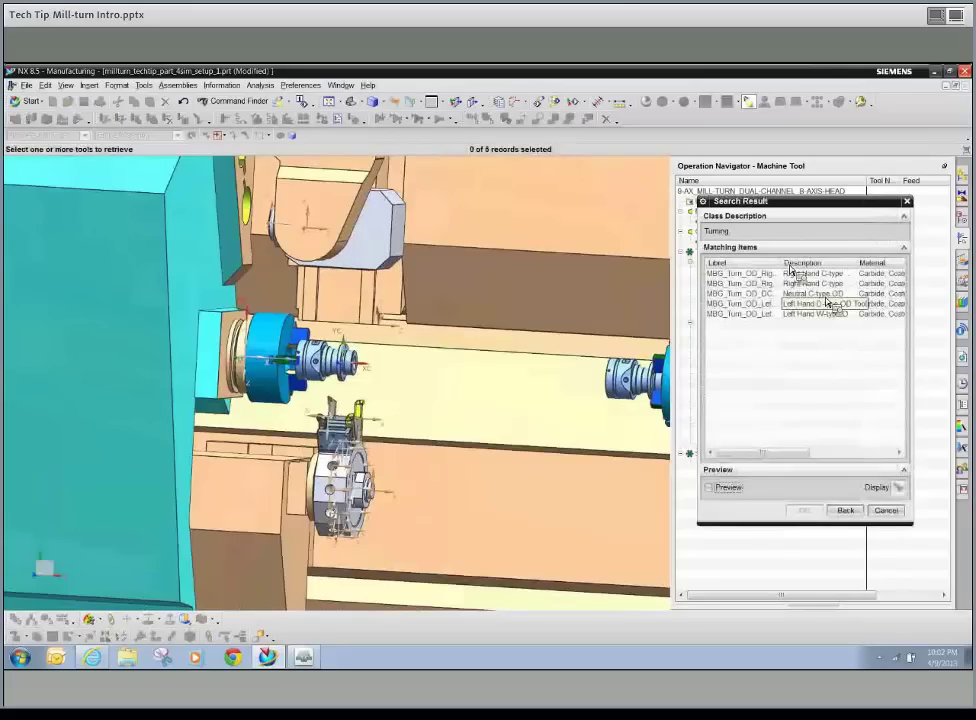
pyautogui.doubleClick(781, 262)
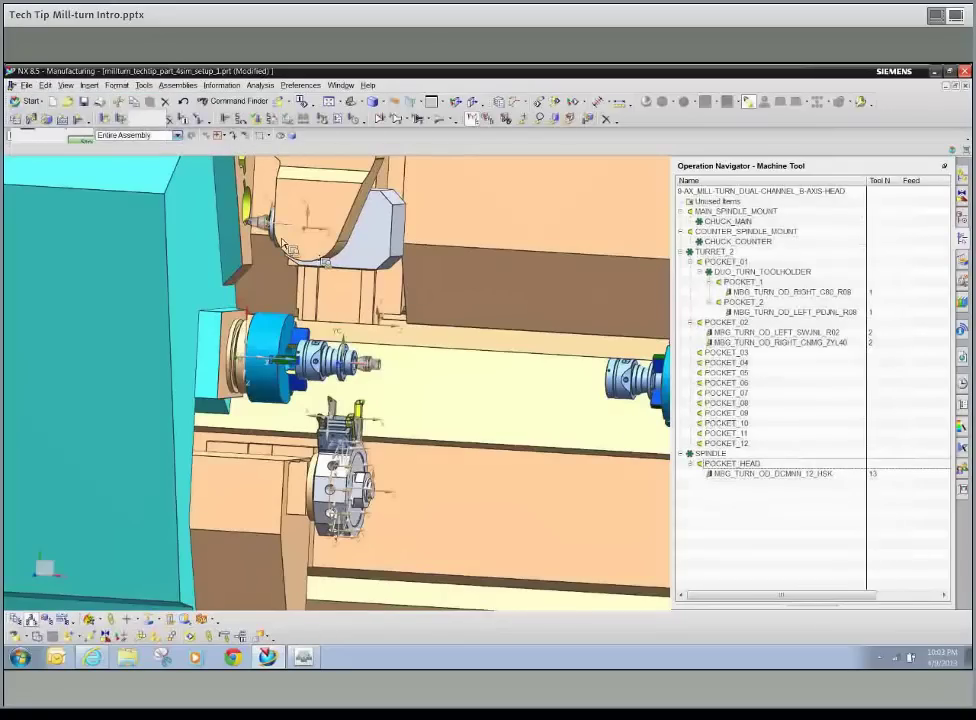
# - Examine the MBG_TURN_OD_DCMNN_12_HSK tool in the B-axis head and its placement relative to the main chuck and turret
pyautogui.click(735, 473)
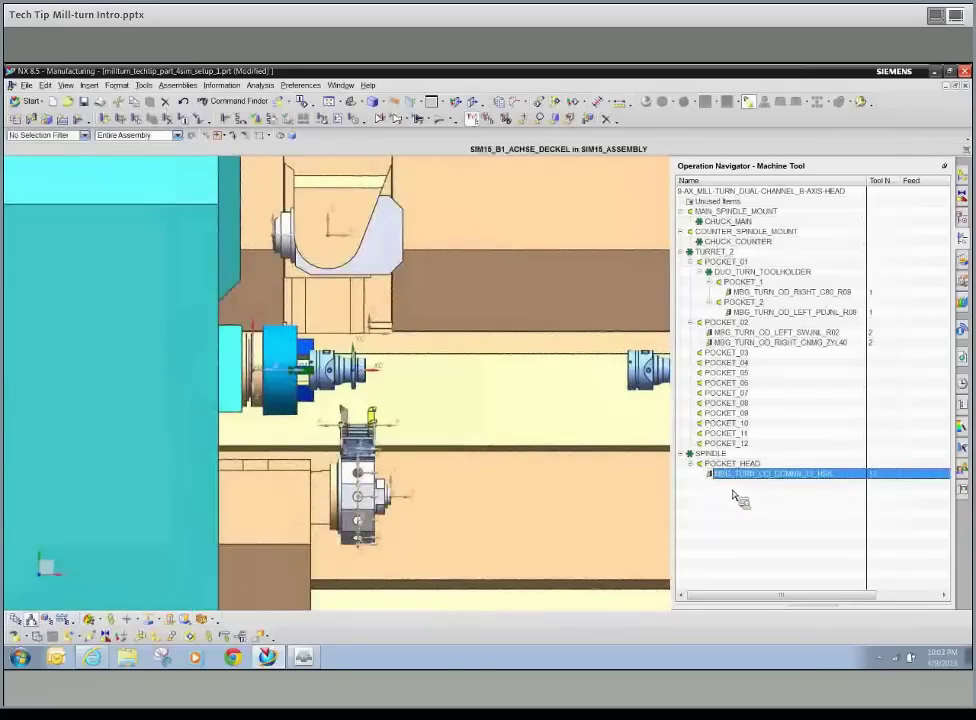
pyautogui.moveTo(735, 483); pyautogui.dragTo(312, 298)
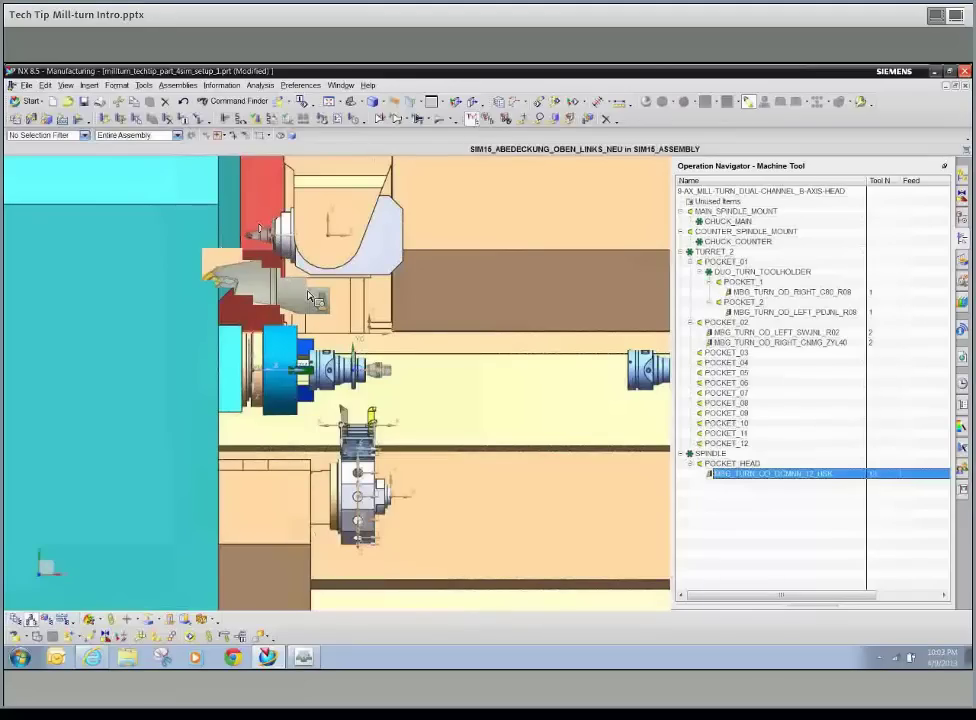
pyautogui.scroll(5, 259, 226)
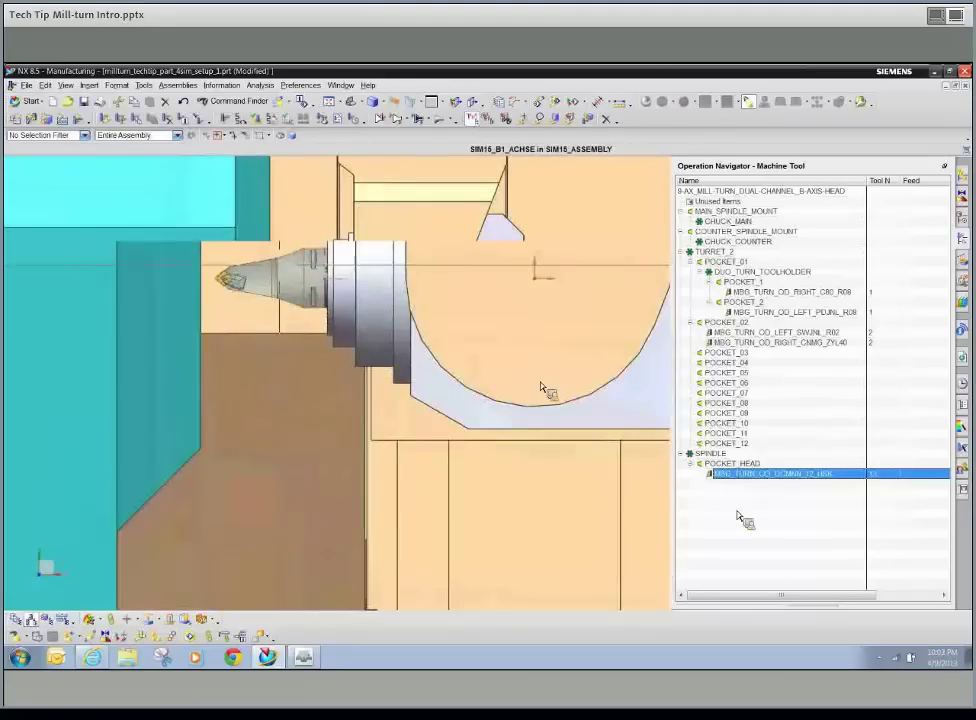
pyautogui.moveTo(540, 388); pyautogui.dragTo(471, 383)
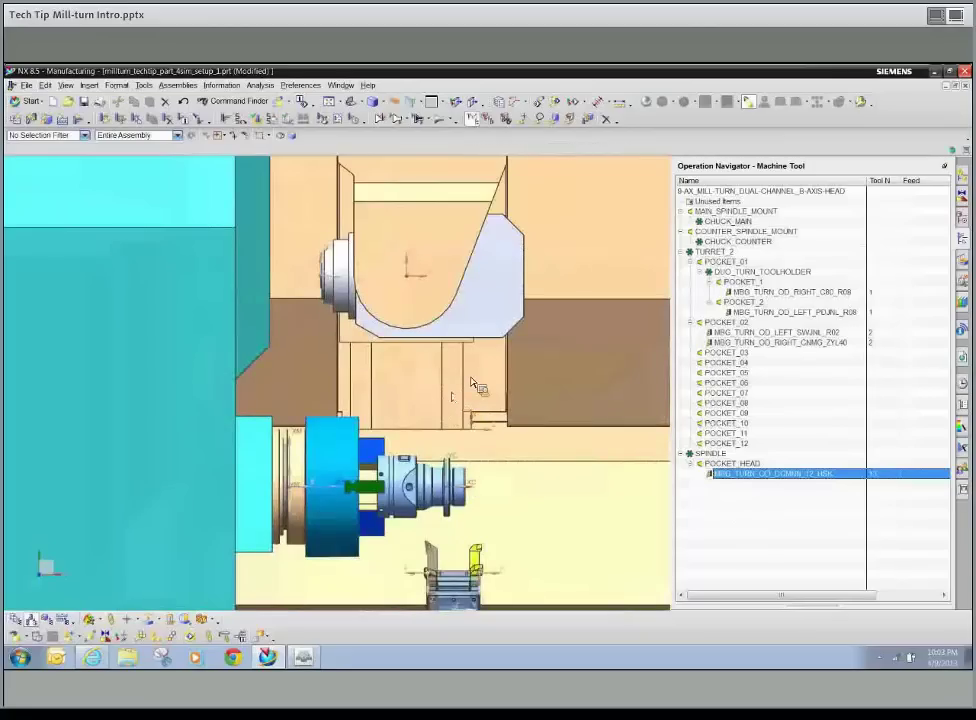
pyautogui.moveTo(471, 383); pyautogui.dragTo(488, 528, button='middle')
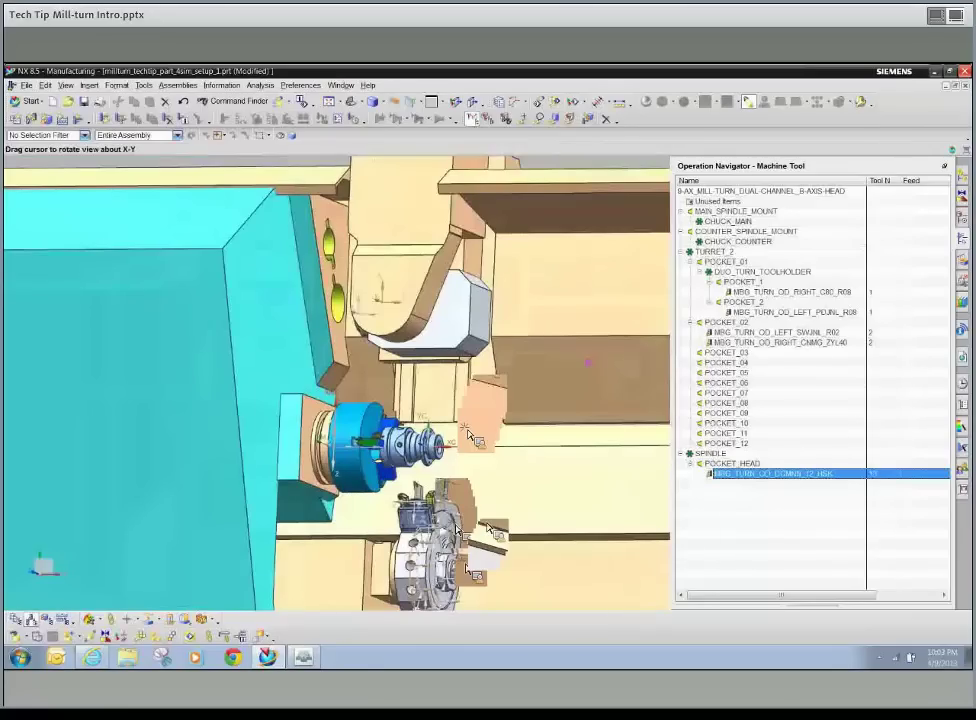
pyautogui.moveTo(487, 526); pyautogui.dragTo(466, 393)
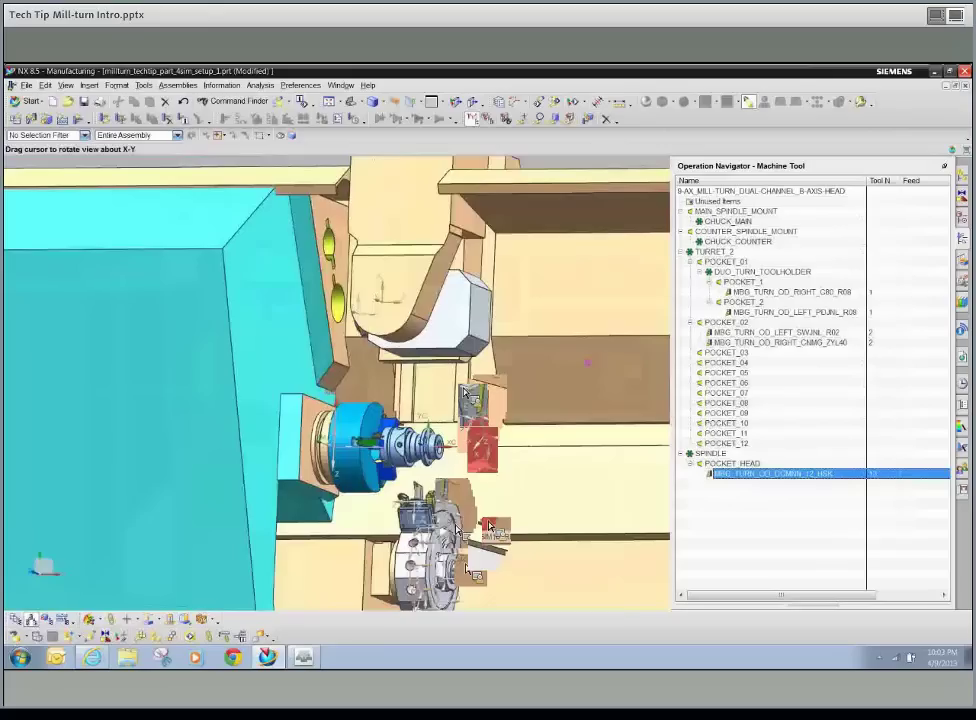
pyautogui.moveTo(489, 527); pyautogui.dragTo(520, 525, button='middle')
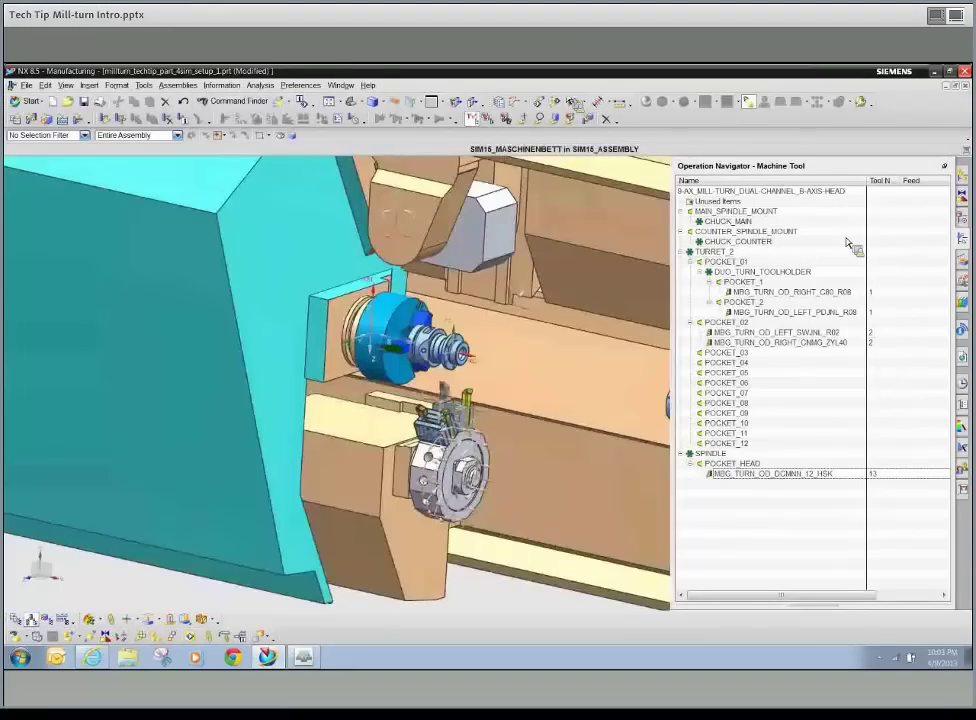
# - Switch to the Millturn_Techtip_setup2_nosync part and examine the tool holders and tools mounted on its turret below the main chuck
pyautogui.click(341, 85)
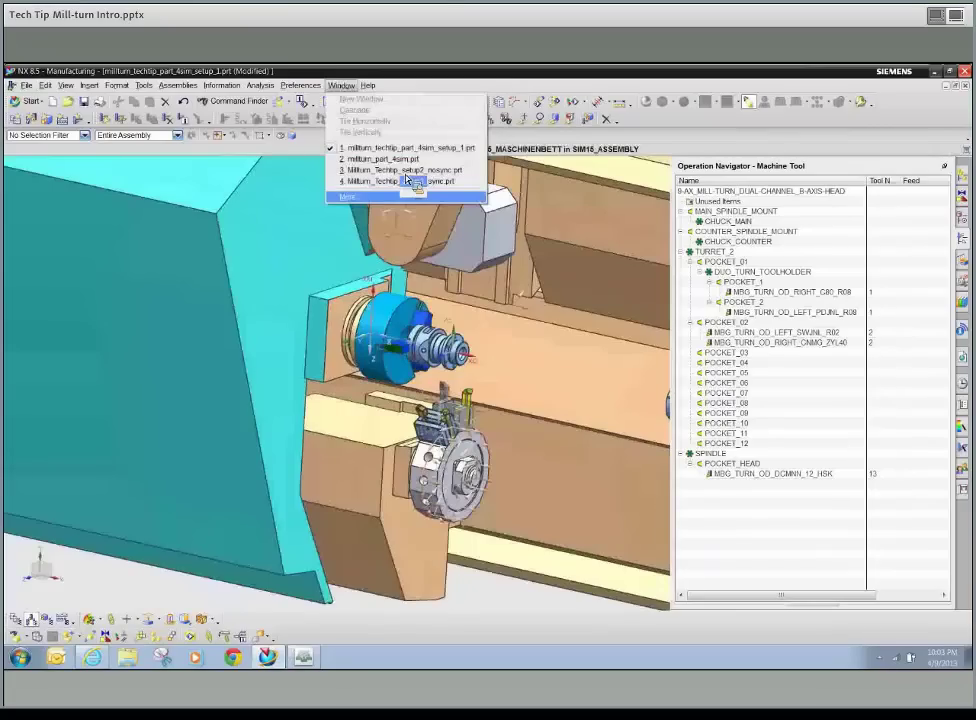
pyautogui.click(408, 181)
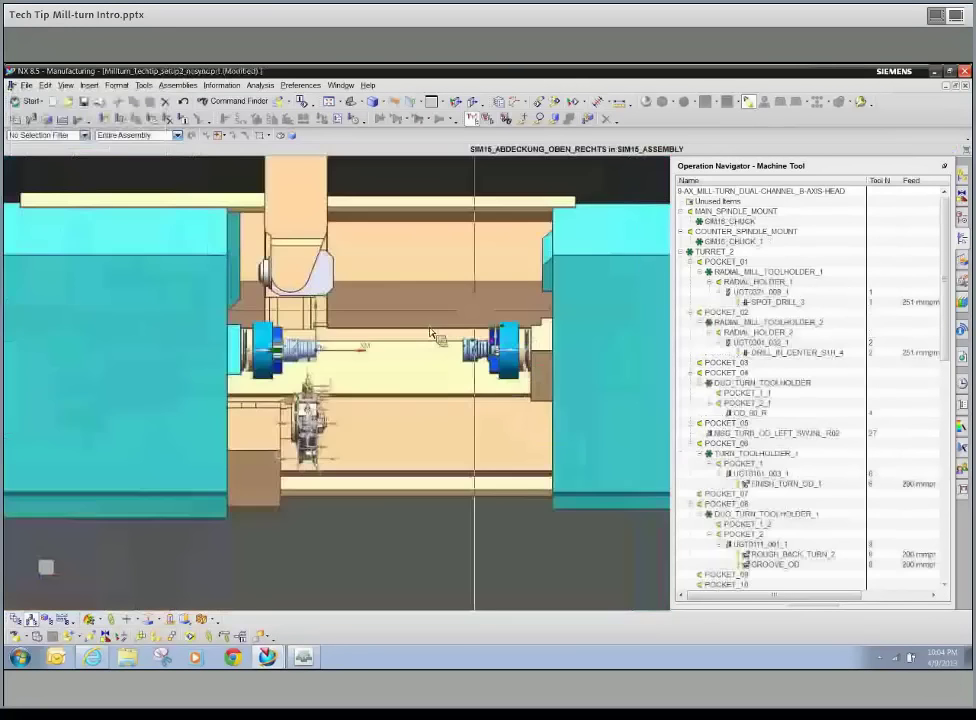
pyautogui.moveTo(430, 333); pyautogui.dragTo(340, 545, button='middle')
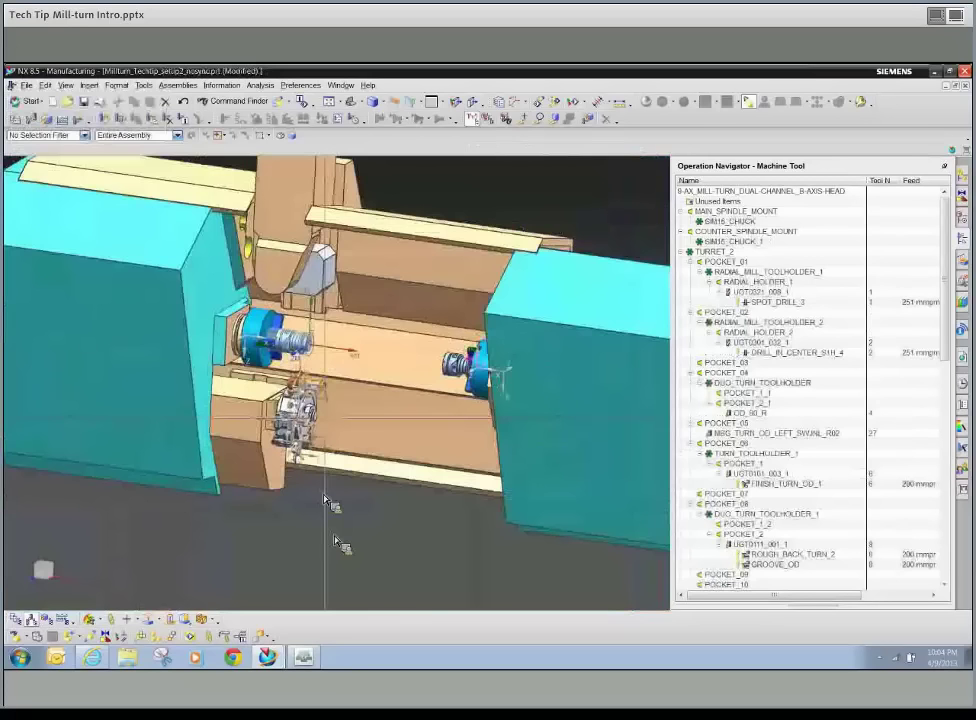
pyautogui.scroll(5, 386, 336)
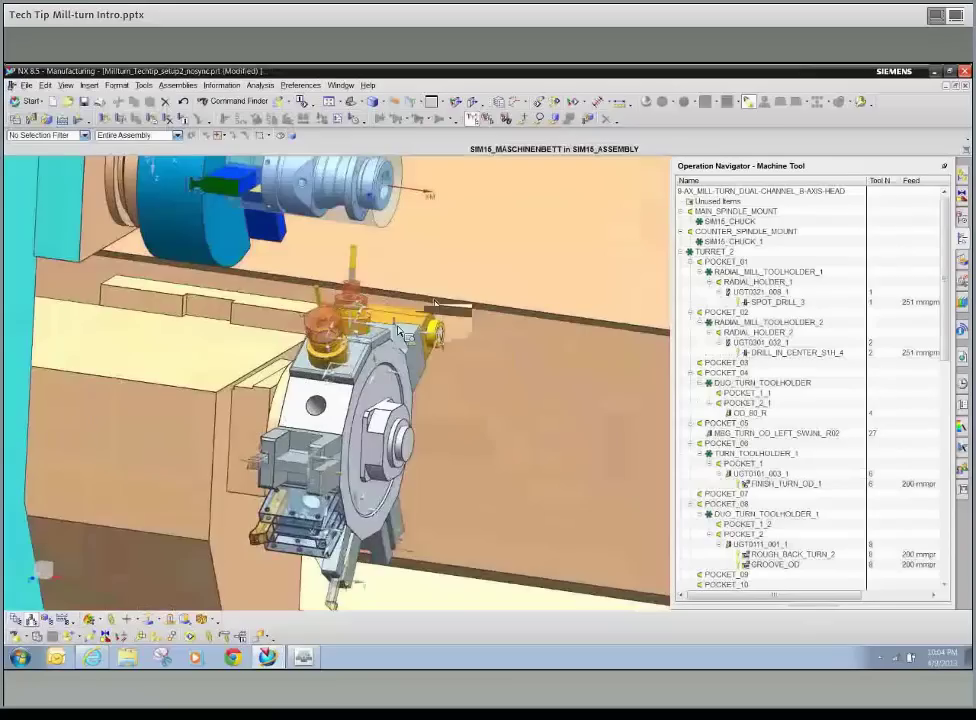
pyautogui.moveTo(436, 304); pyautogui.dragTo(344, 346, button='middle')
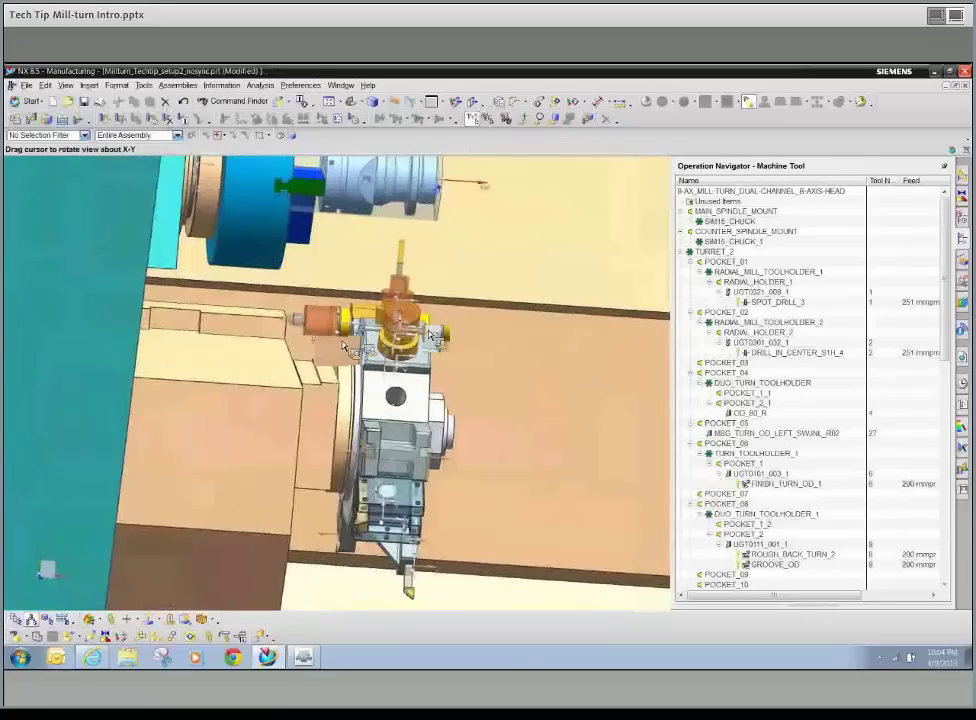
pyautogui.moveTo(429, 334); pyautogui.dragTo(496, 339, button='middle')
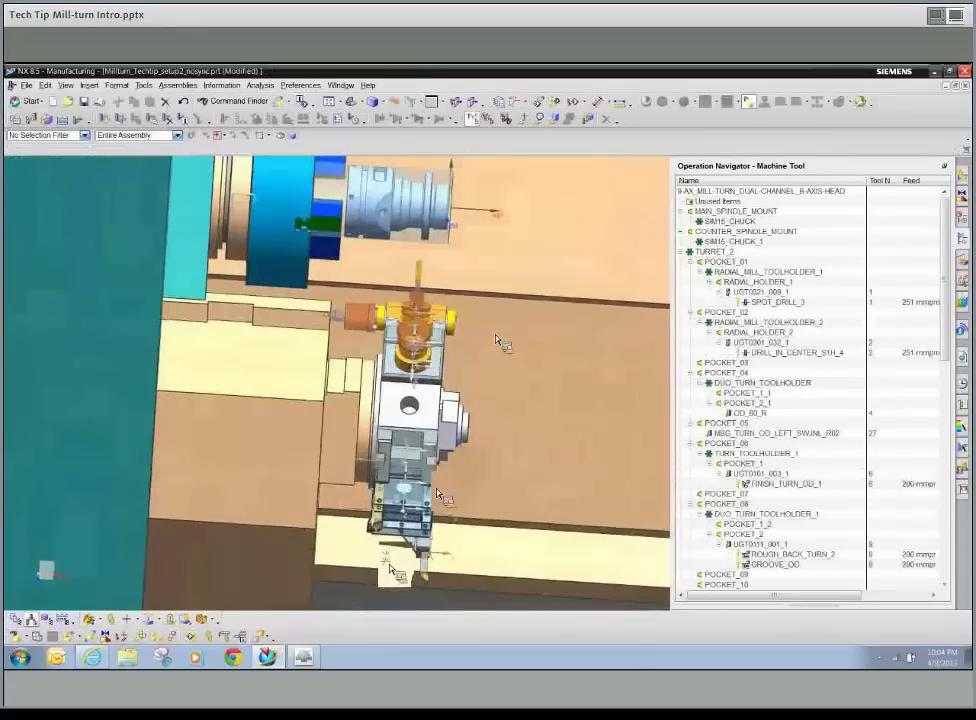
pyautogui.moveTo(390, 568); pyautogui.dragTo(366, 484, button='middle')
pyautogui.scroll(2, 404, 430)
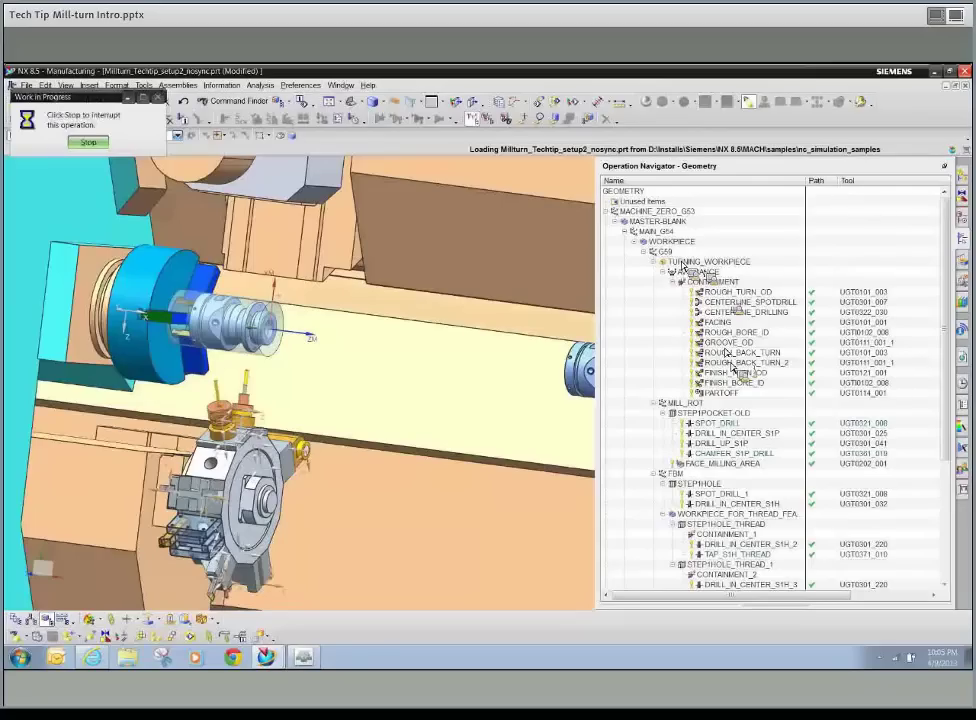
# - List the operations by machine tool and review the tools assigned to the TURRET_2 pockets and the SPINDLE's POCKET_HEAD
pyautogui.scroll(-6, 700, 420)
pyautogui.rightClick(634, 497)
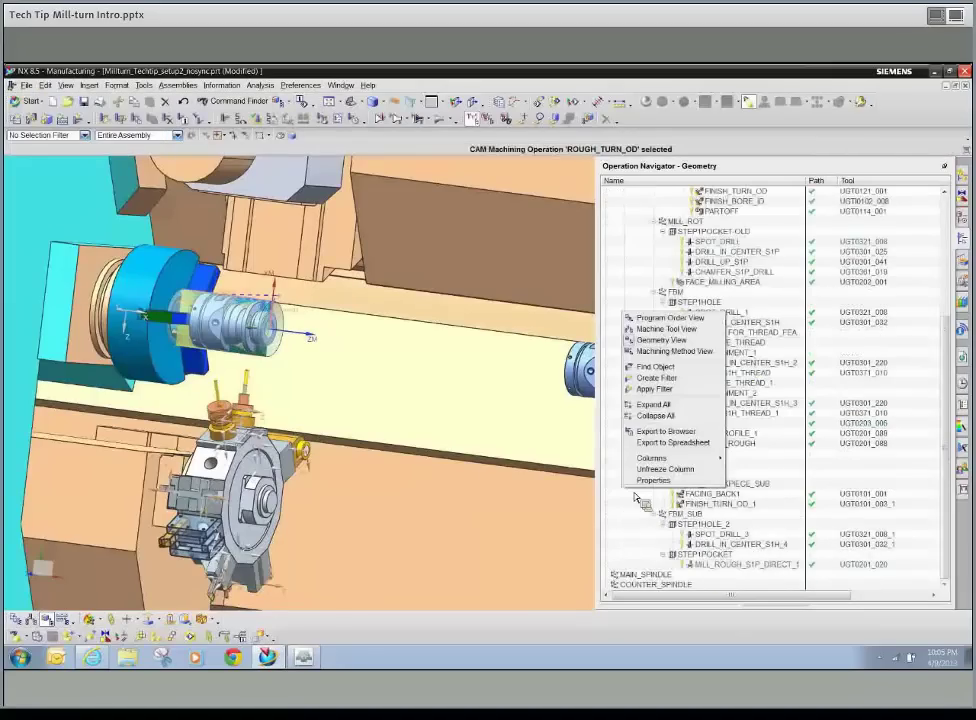
pyautogui.click(667, 330)
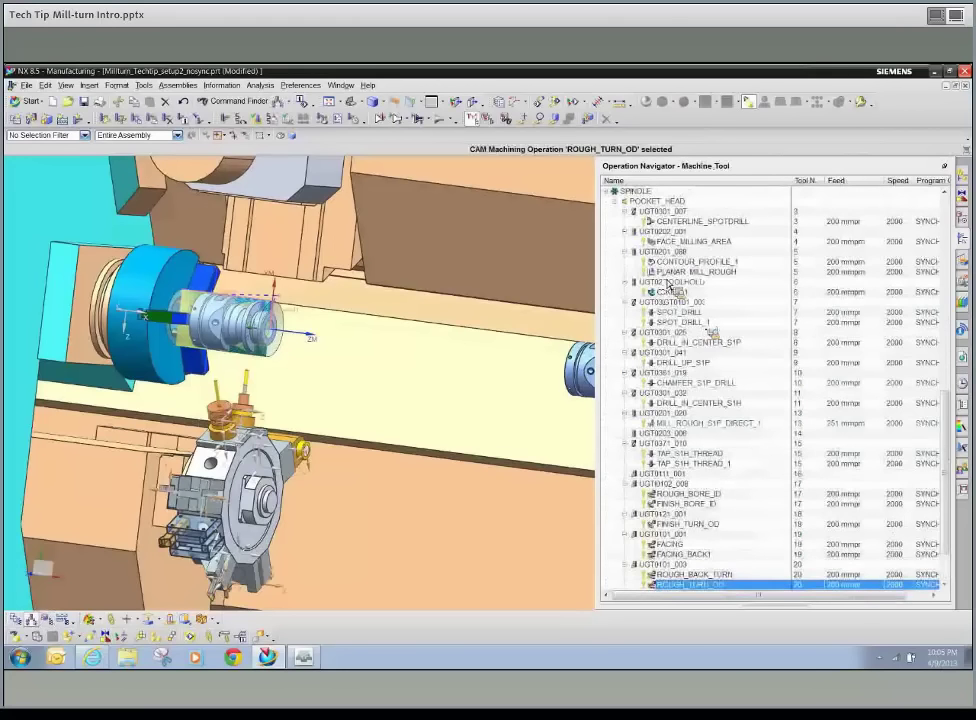
pyautogui.scroll(15, 627, 245)
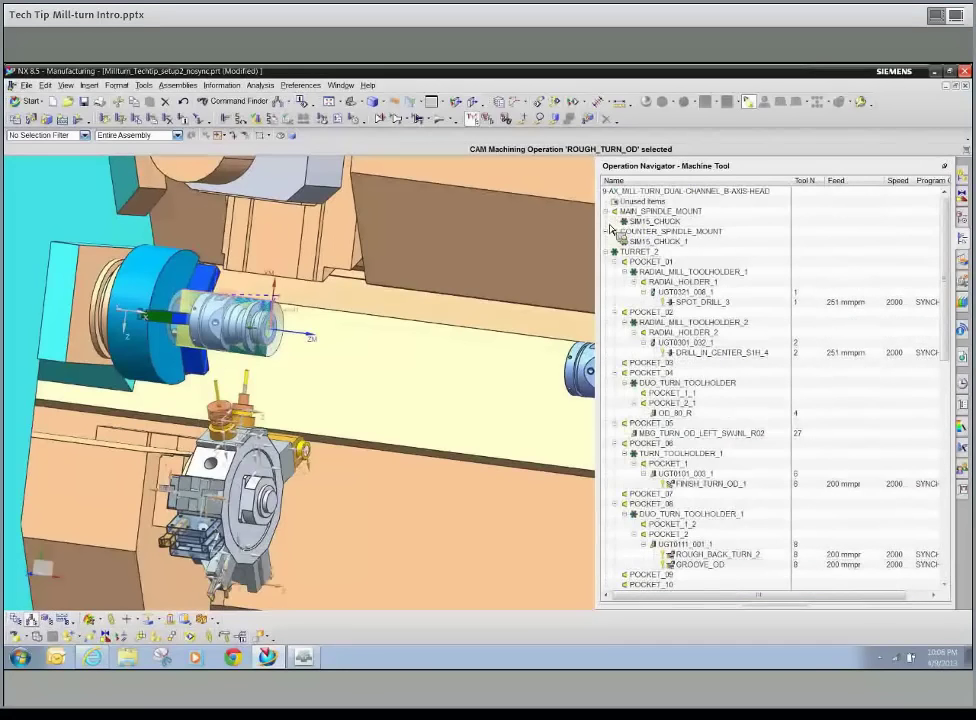
pyautogui.moveTo(617, 238); pyautogui.dragTo(632, 252)
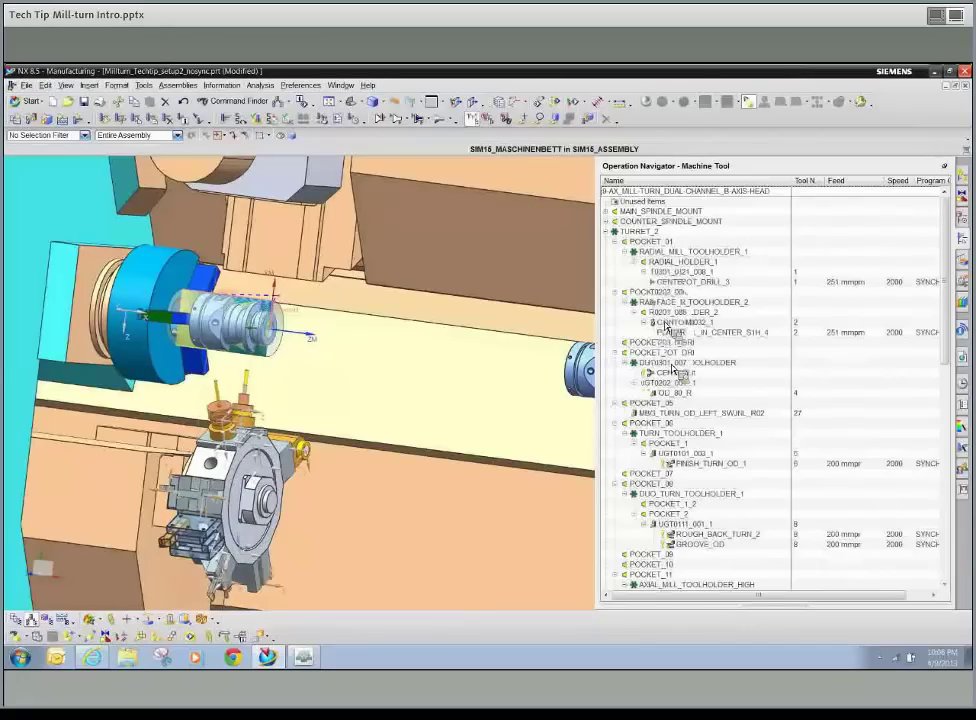
pyautogui.scroll(-13, 661, 323)
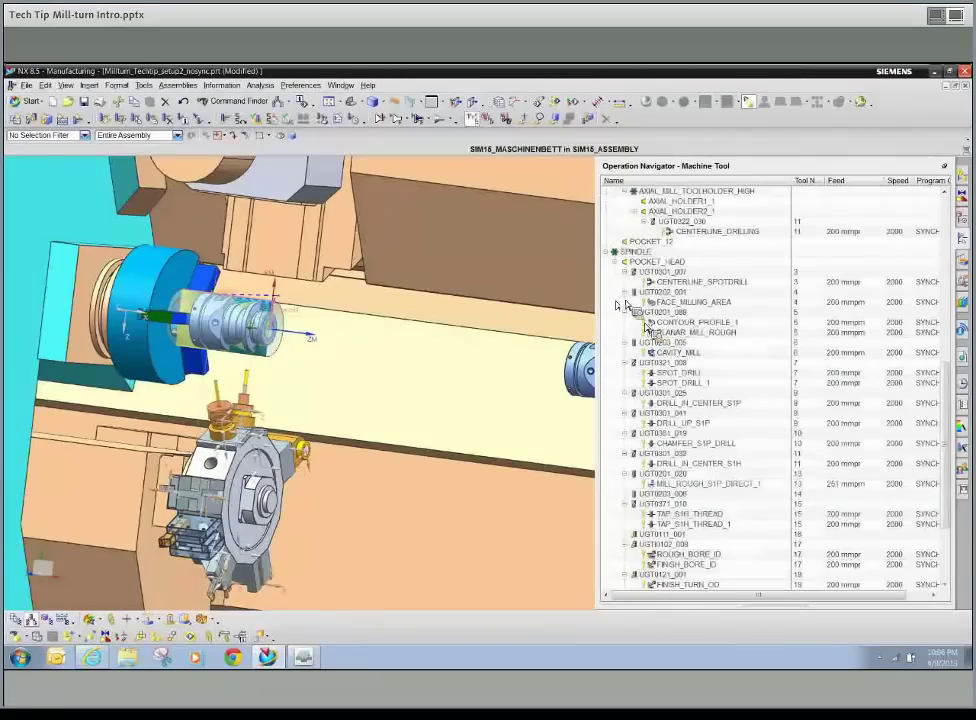
# - List the operations in program order and orient the machine view squarely to the spindle axis
pyautogui.rightClick(616, 301)
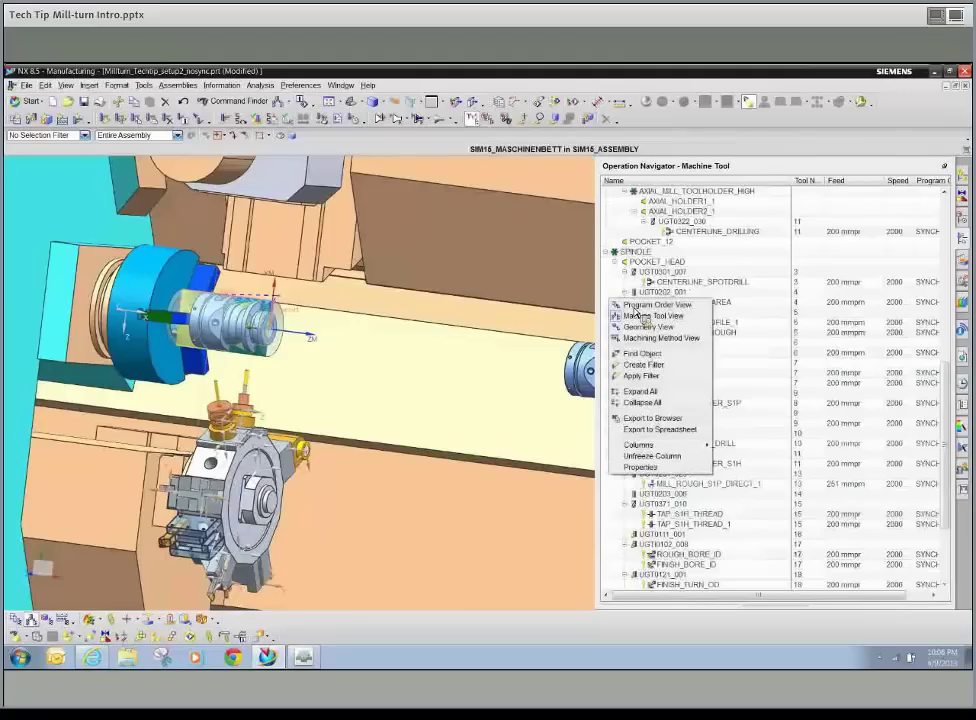
pyautogui.click(640, 304)
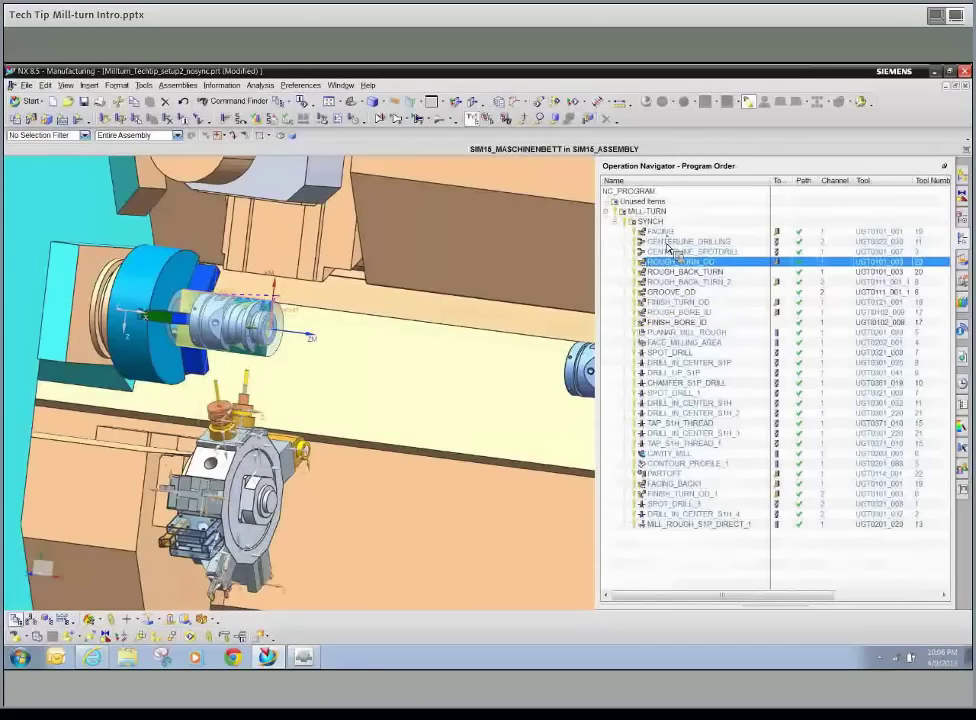
pyautogui.moveTo(667, 263); pyautogui.dragTo(379, 459)
pyautogui.press('Escape')
pyautogui.scroll(-1, 383, 454)
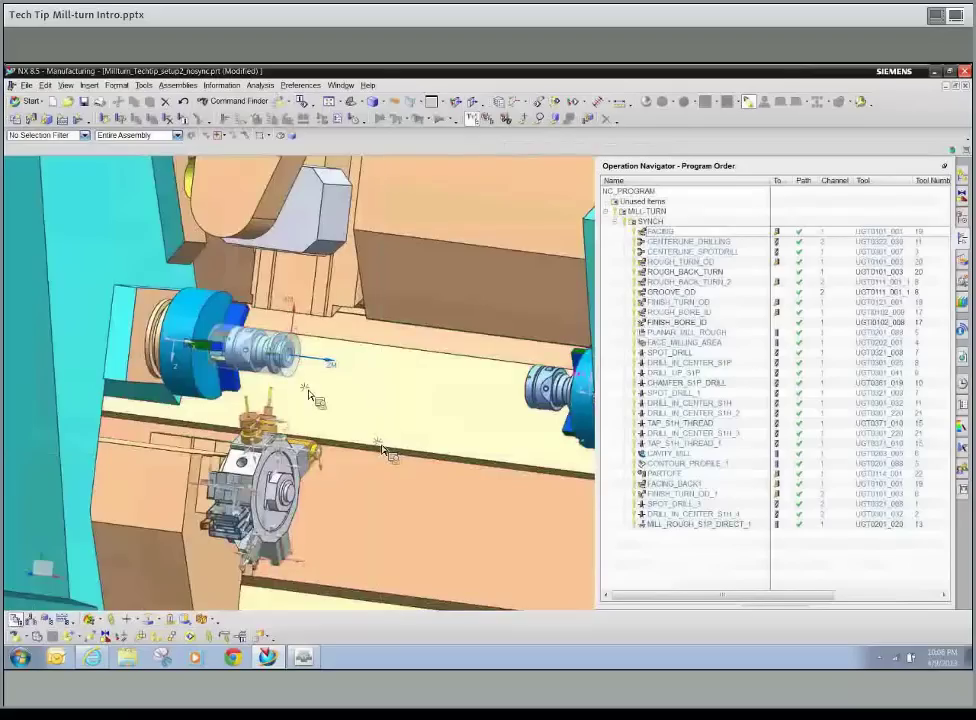
pyautogui.press('F8')
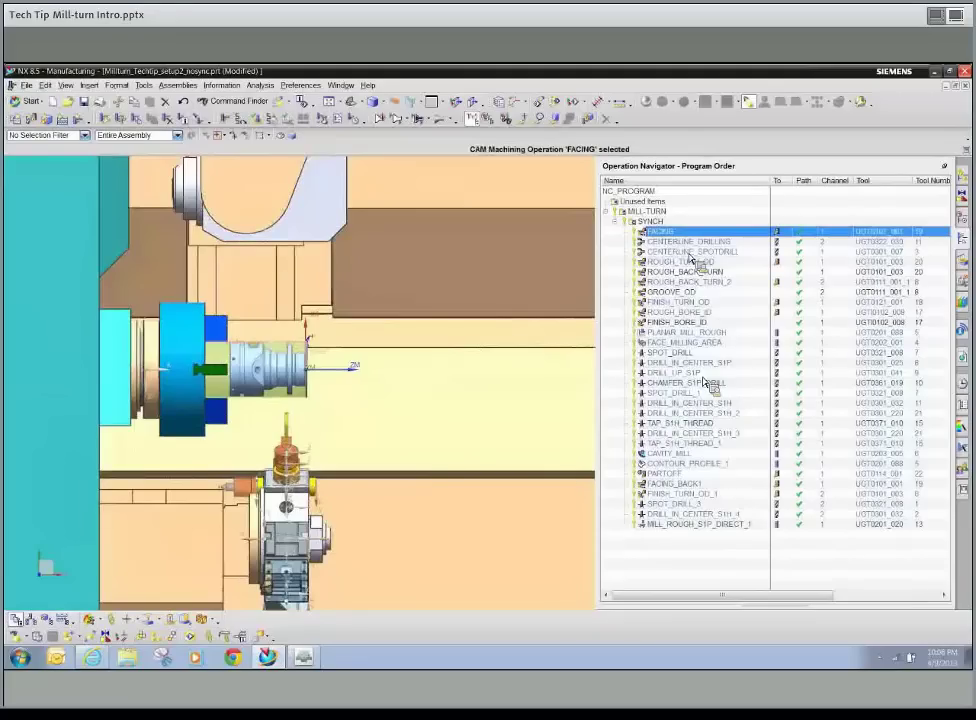
# - Start the machine code simulation for the FACING operation and acknowledge the initial simulation check
pyautogui.rightClick(662, 233)
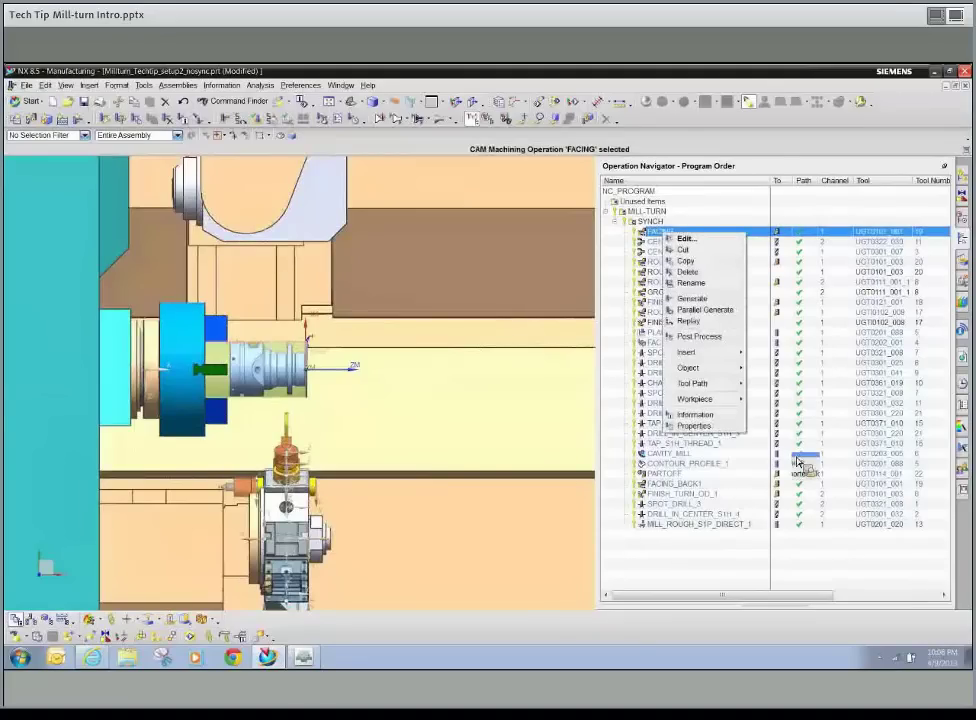
pyautogui.click(797, 462)
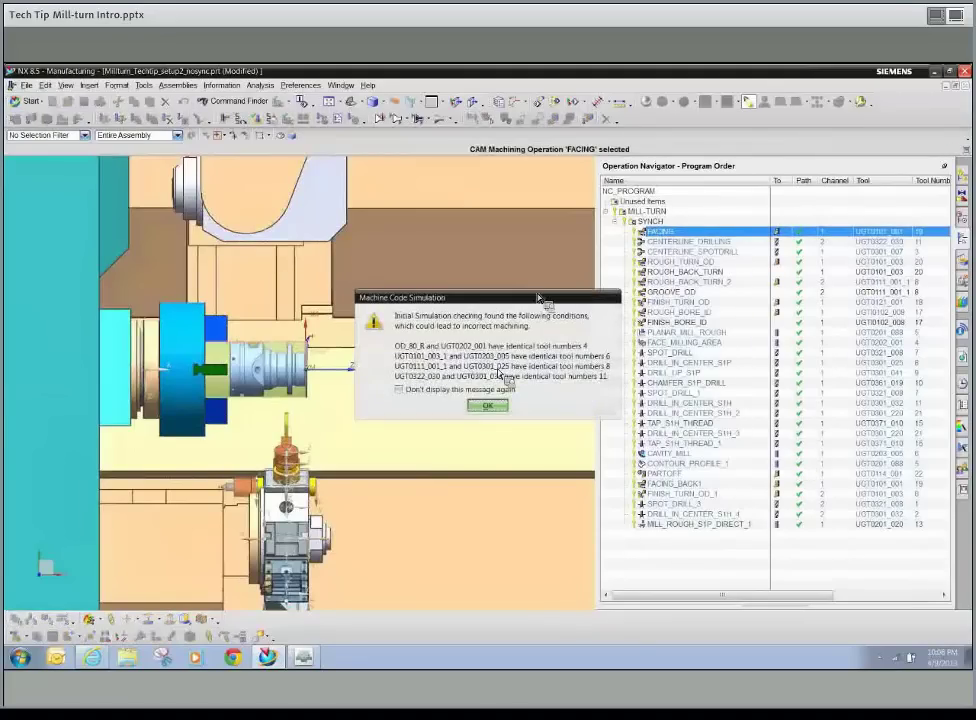
pyautogui.moveTo(538, 297); pyautogui.dragTo(560, 255)
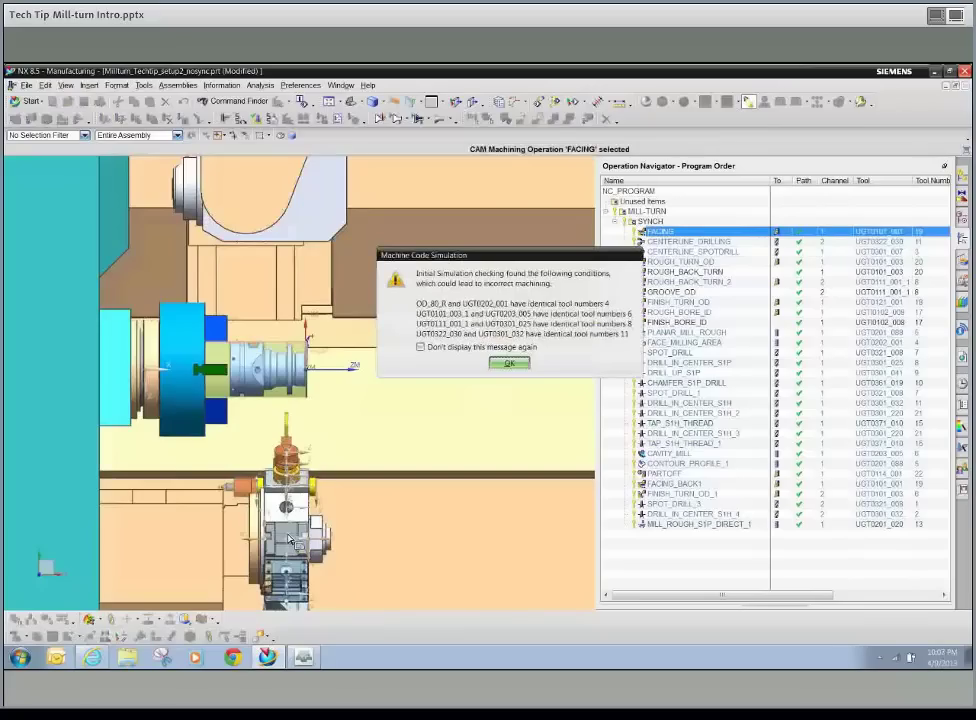
pyautogui.moveTo(563, 253); pyautogui.dragTo(601, 281)
pyautogui.click(560, 394)
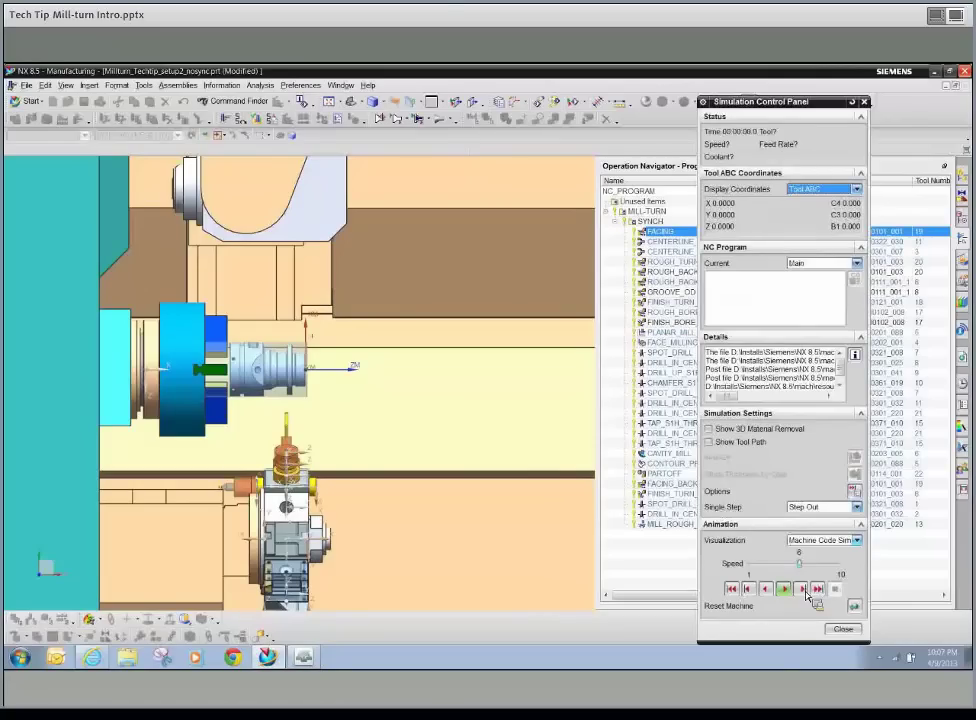
# - Single-step through the first NC blocks of the FACING simulation, play the rest, and close the simulation
pyautogui.click(802, 590)
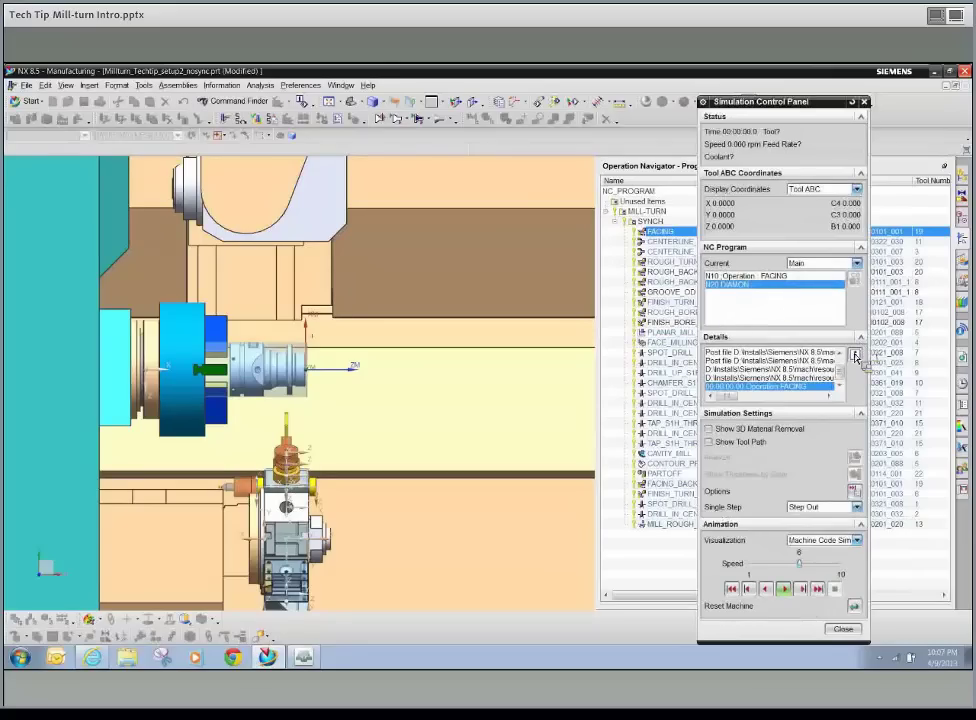
pyautogui.click(860, 337)
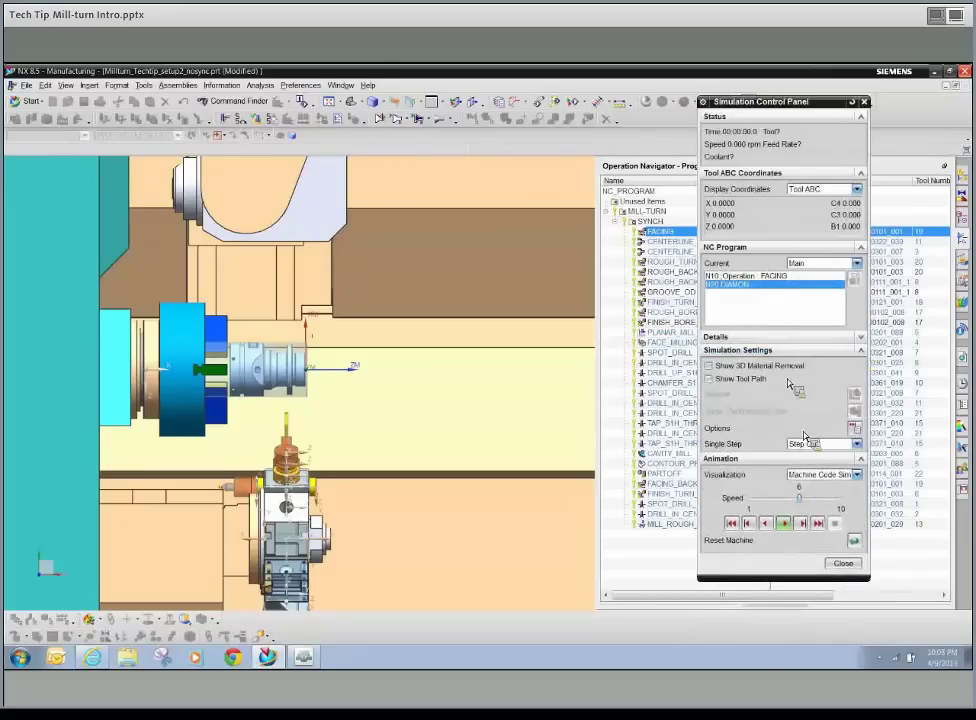
pyautogui.click(860, 350)
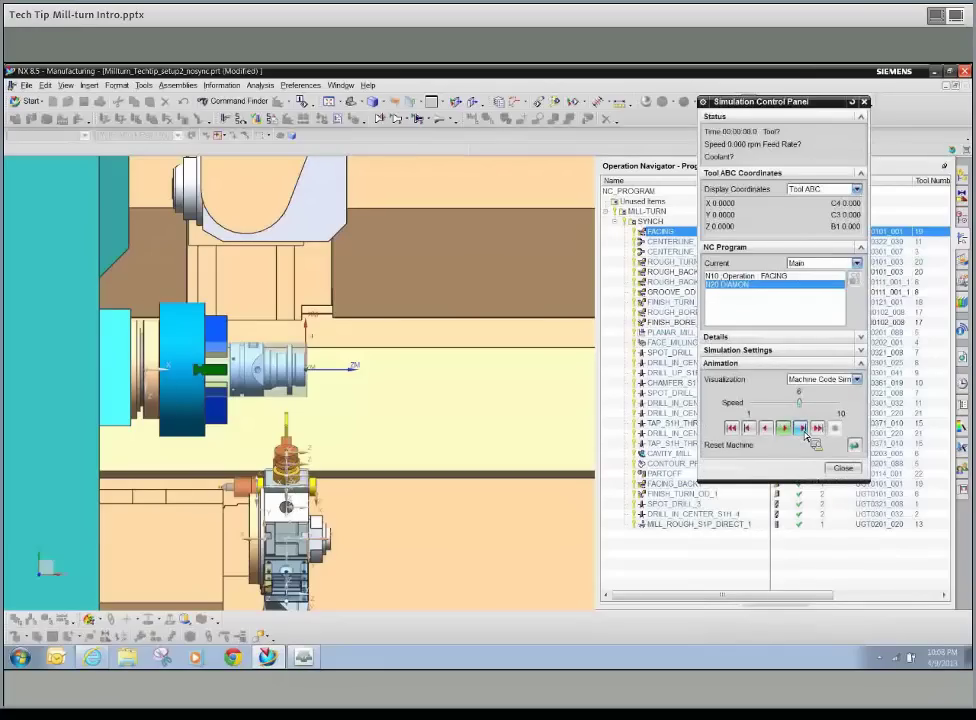
pyautogui.click(803, 429)
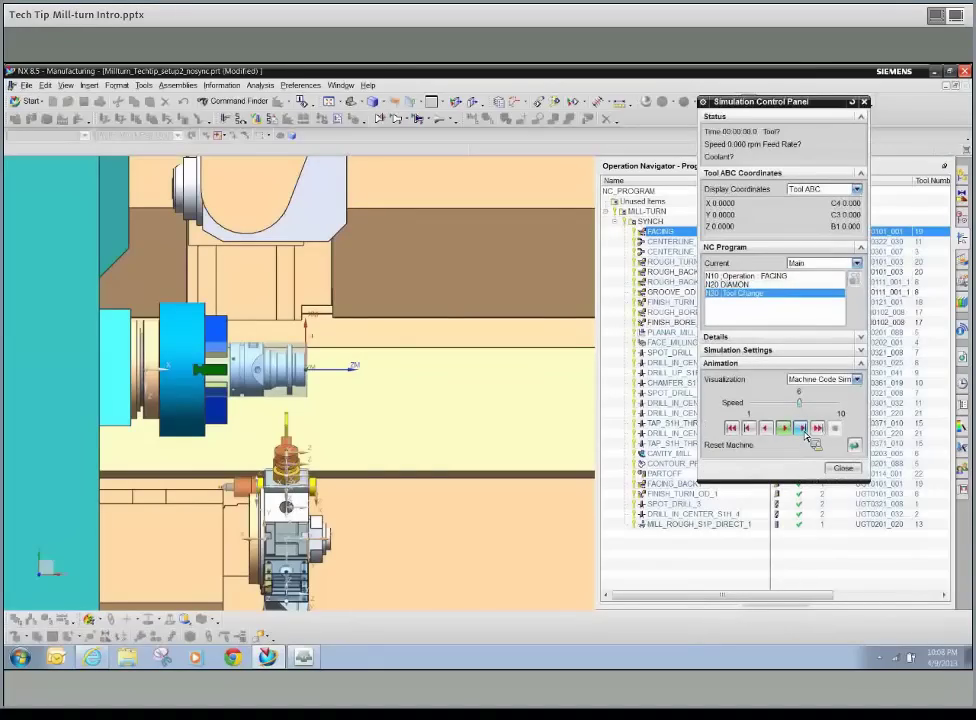
pyautogui.click(803, 431)
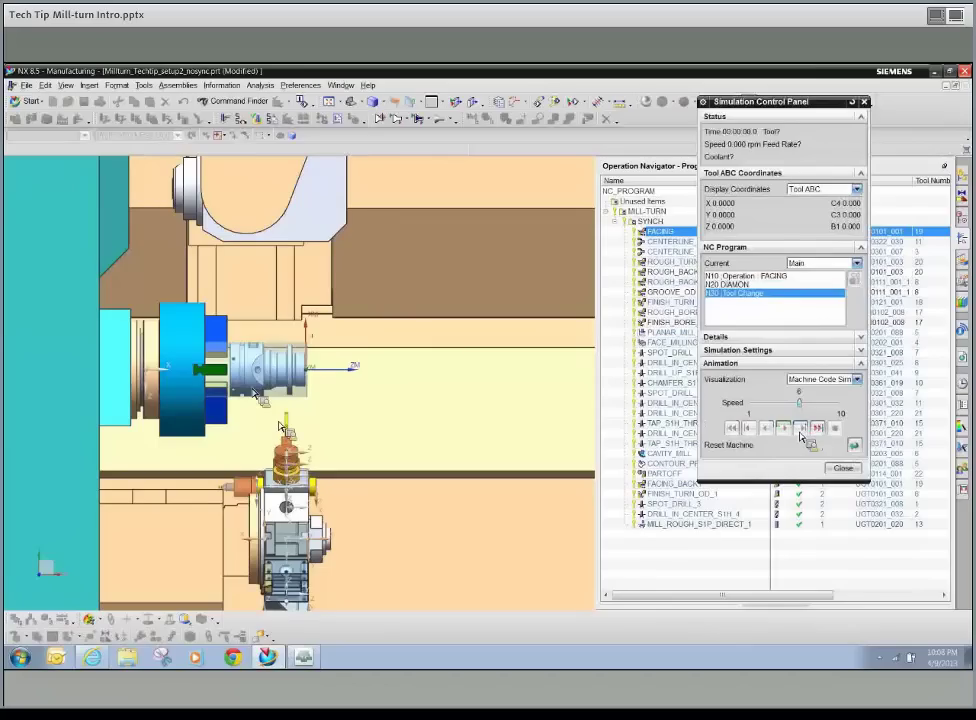
pyautogui.click(803, 427)
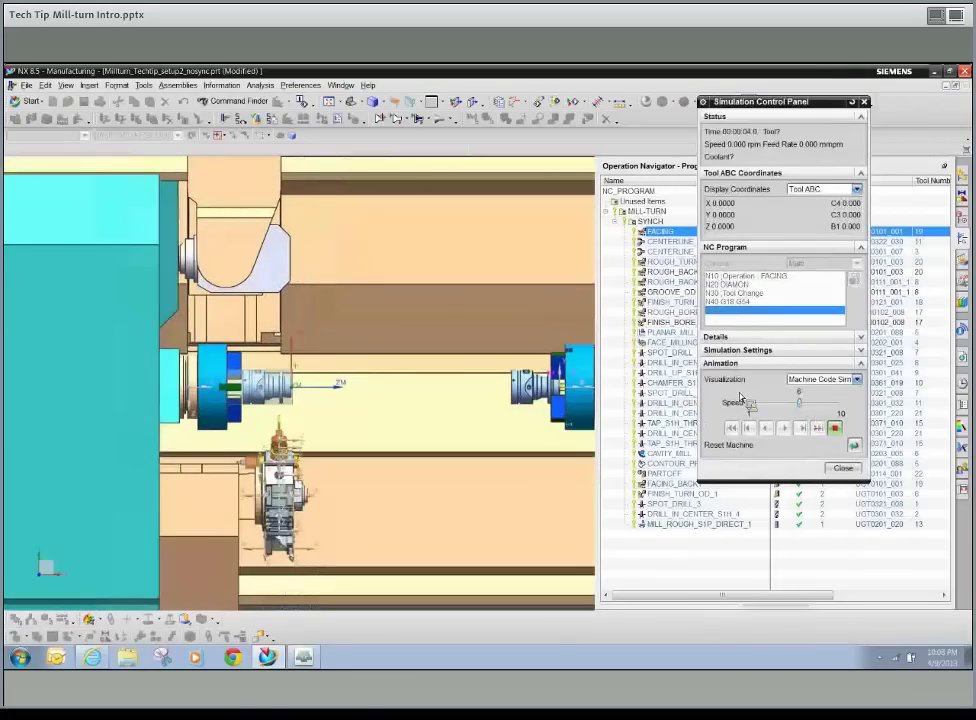
pyautogui.click(785, 428)
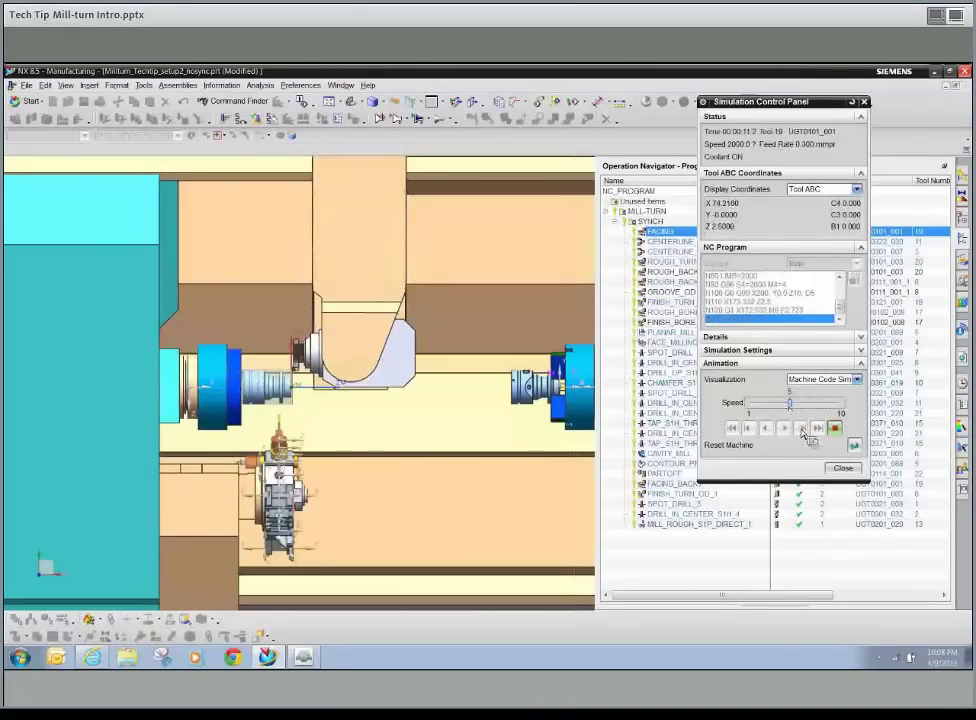
pyautogui.click(845, 470)
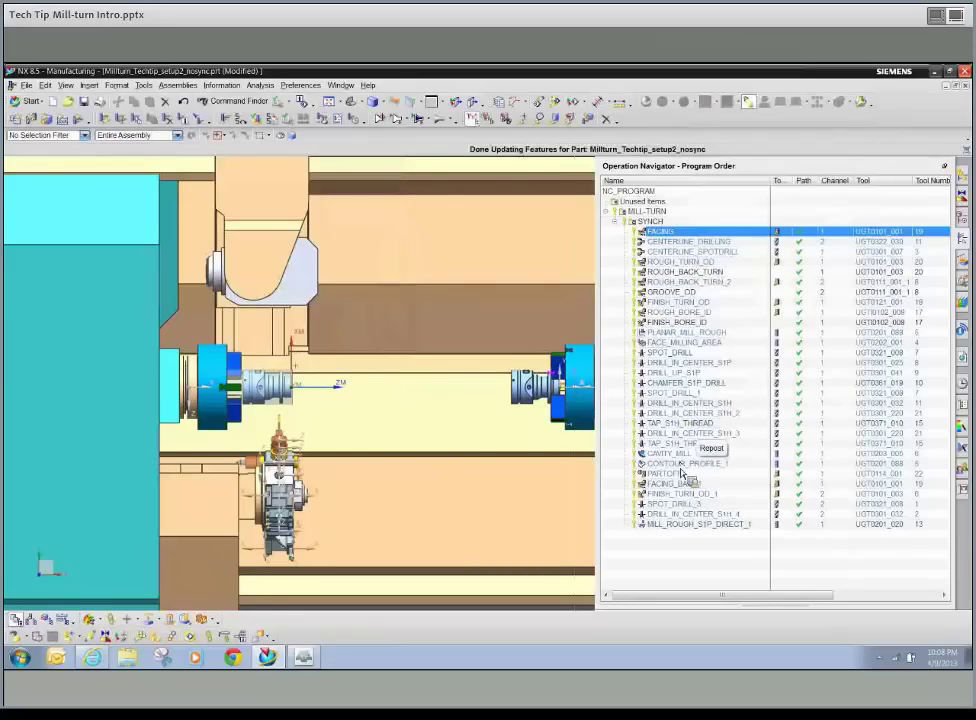
pyautogui.moveTo(679, 470); pyautogui.dragTo(672, 470)
pyautogui.rightClick(670, 470)
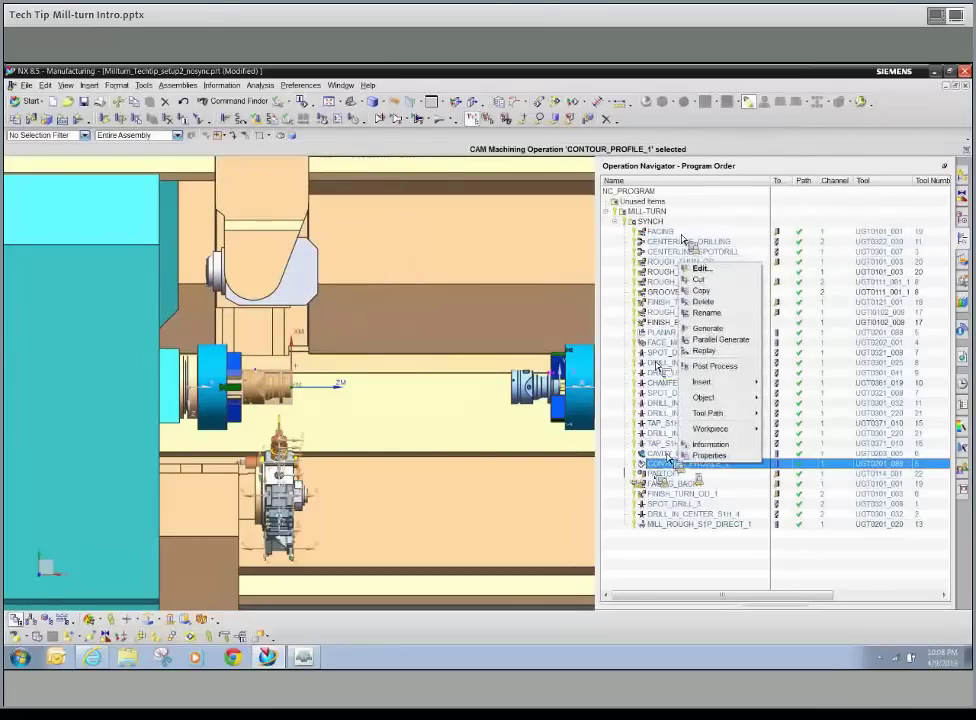
pyautogui.click(420, 342)
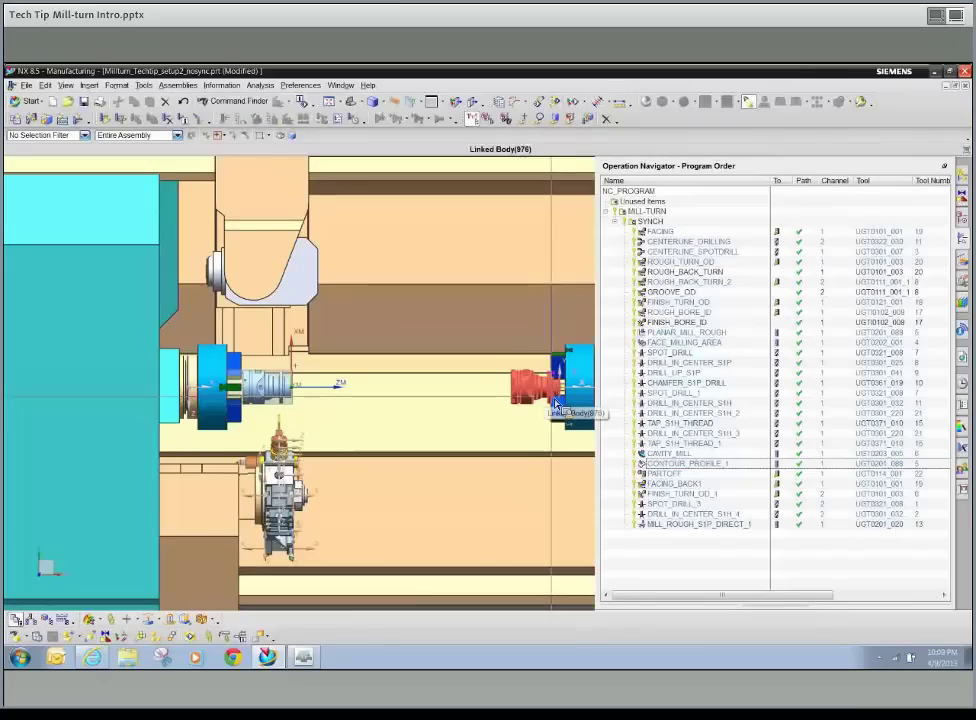
# - Review the Workpiece Catch by Subspindle settings in the end events of CONTOUR_PROFILE_1 and leave them without changes
pyautogui.rightClick(681, 466)
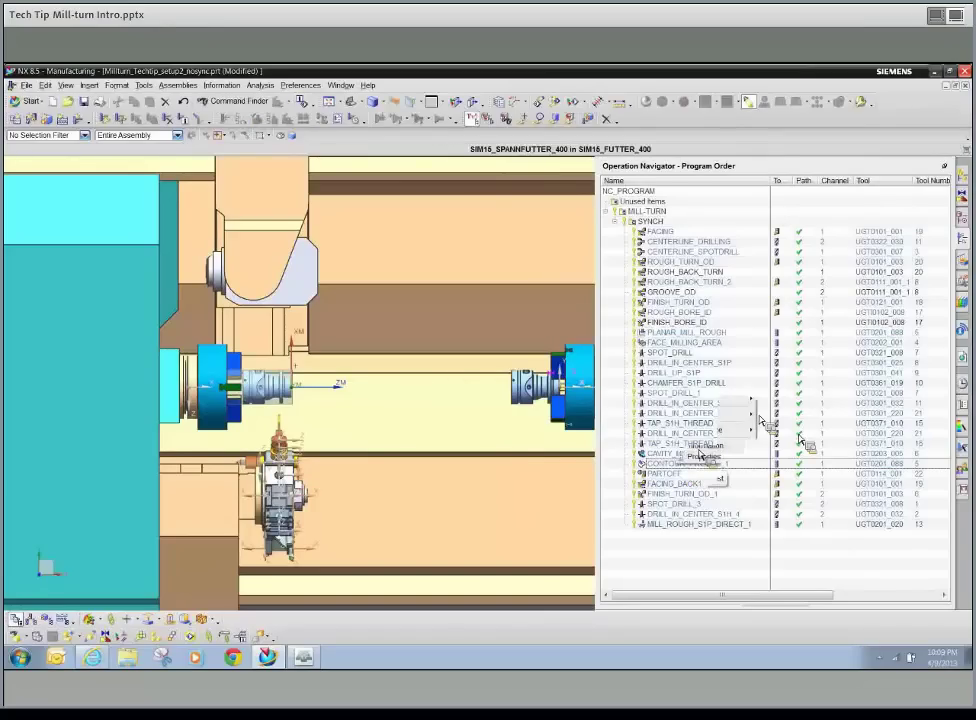
pyautogui.moveTo(720, 398)
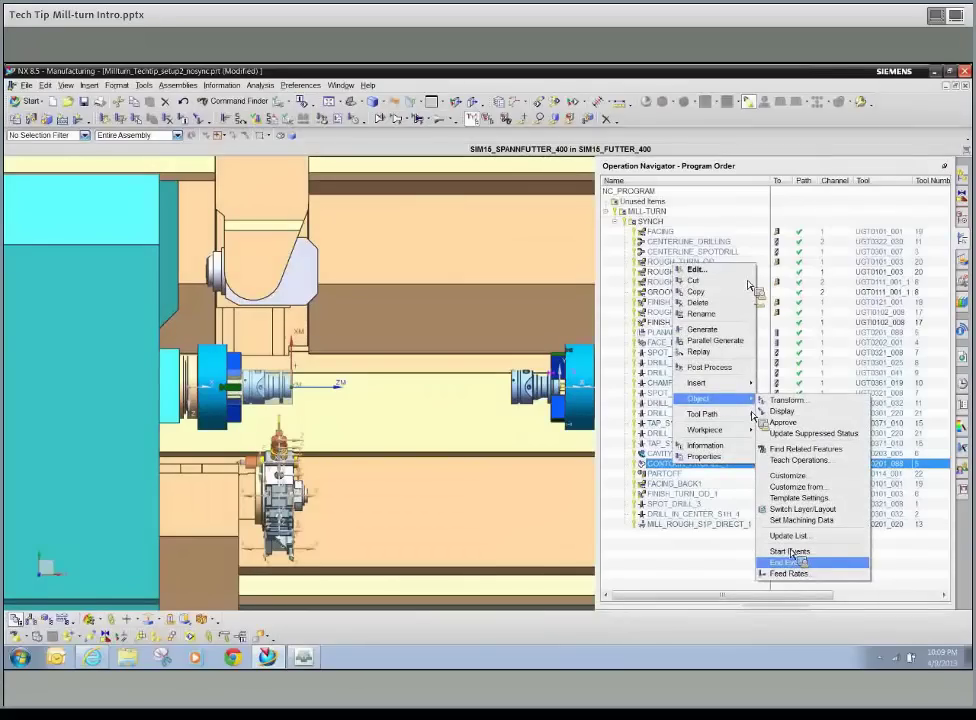
pyautogui.click(790, 561)
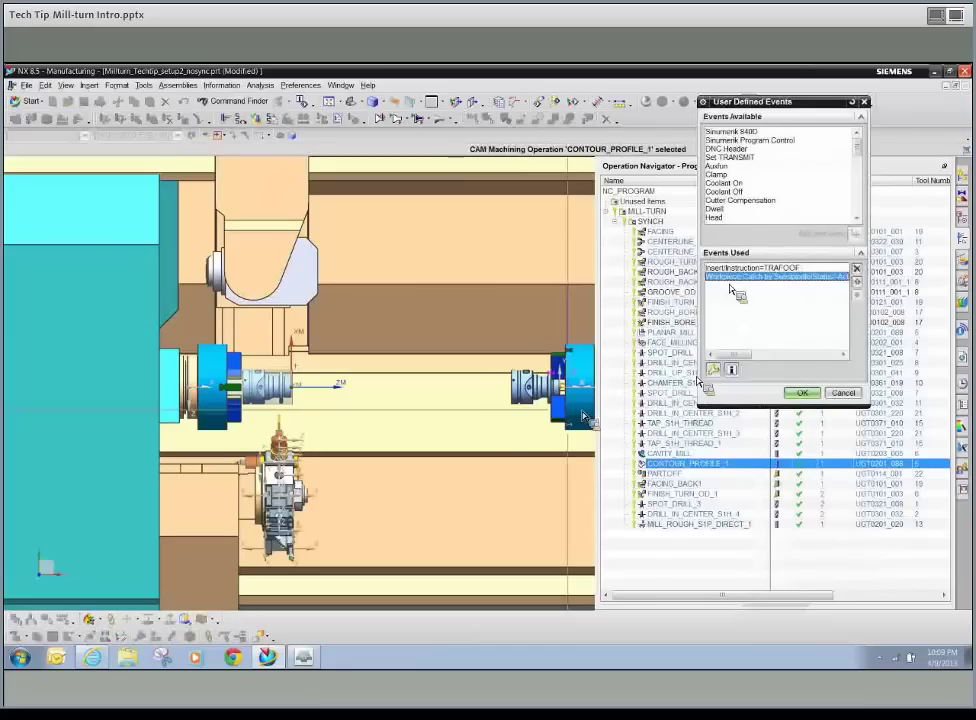
pyautogui.doubleClick(800, 276)
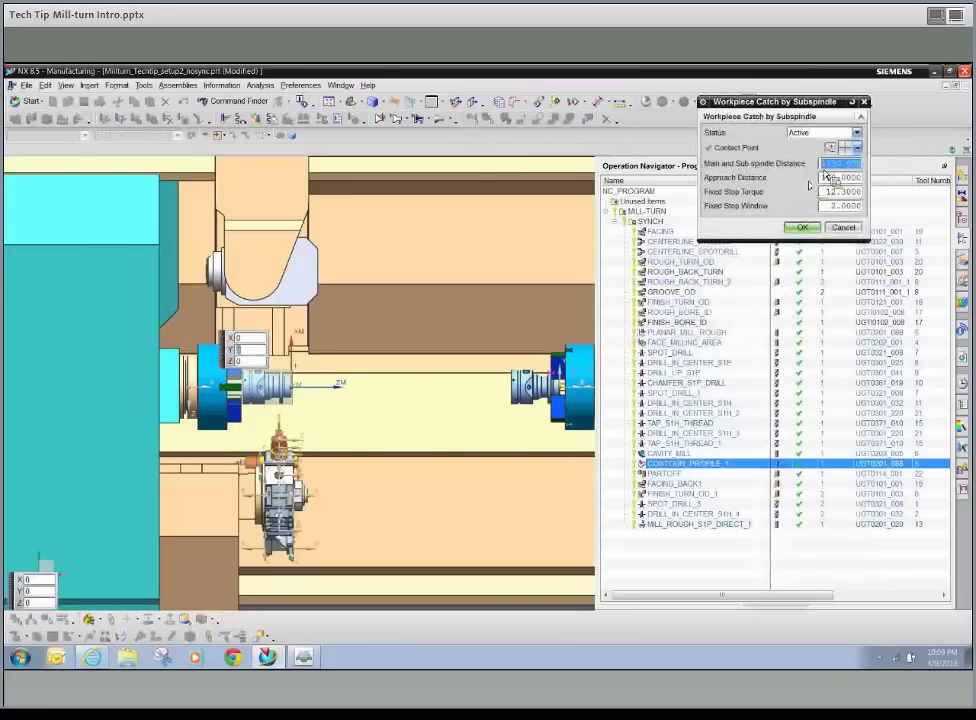
pyautogui.click(826, 177)
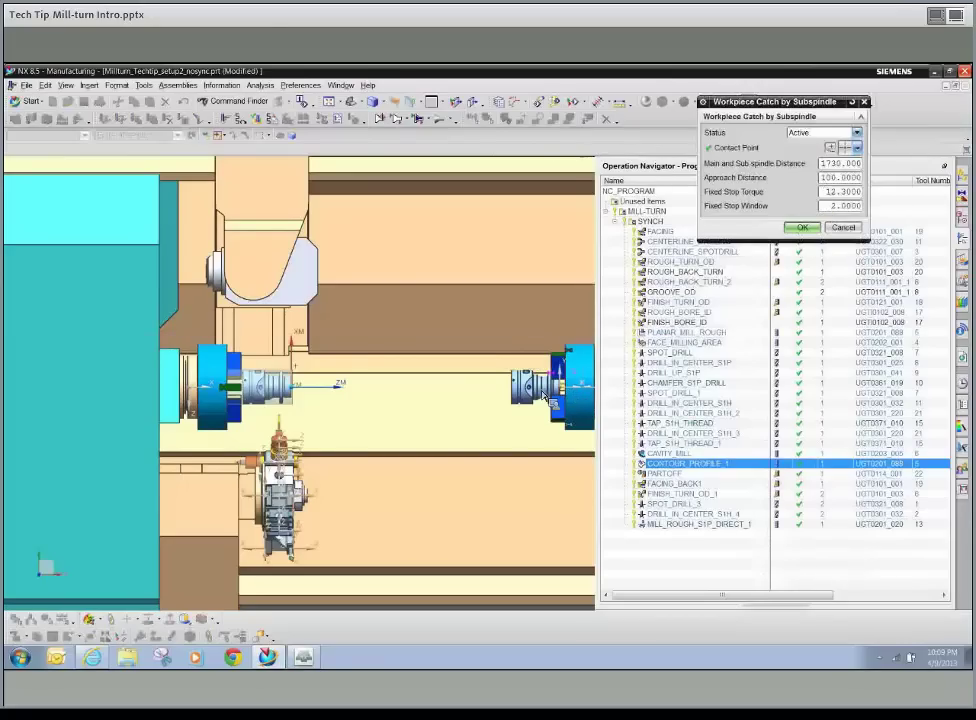
pyautogui.click(841, 228)
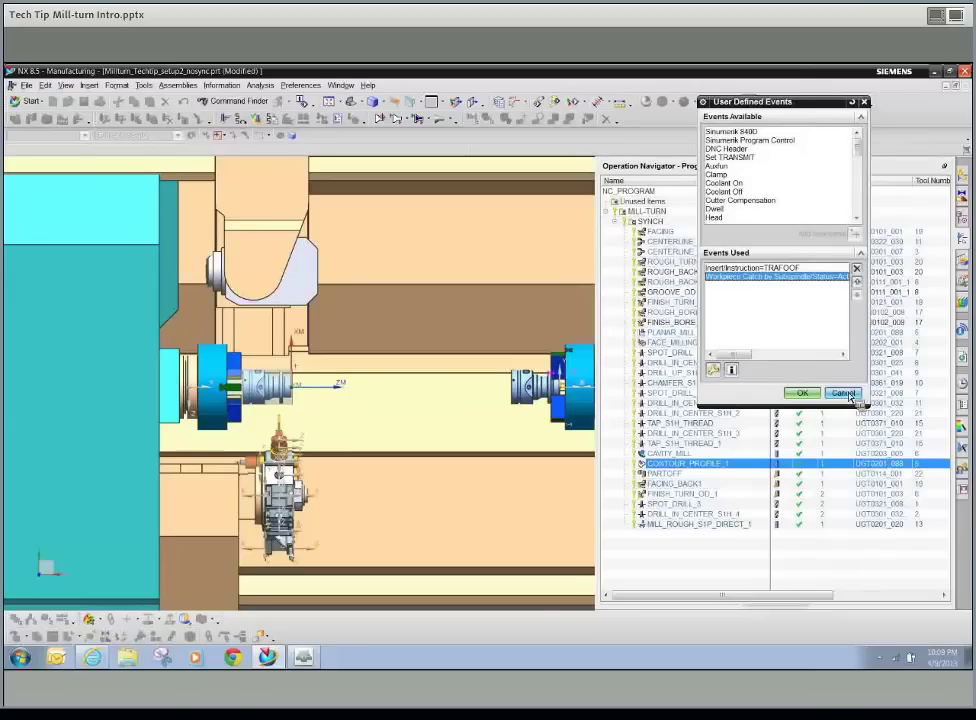
pyautogui.press('Return')
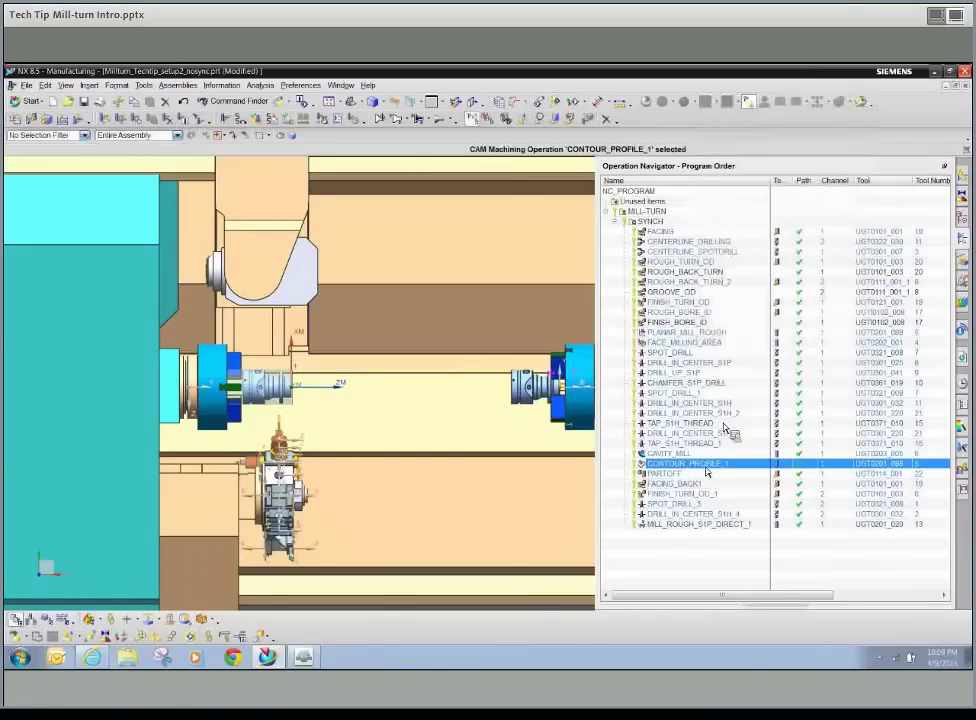
# - Review the Sinumerik 840D settings in the start events of CONTOUR_PROFILE_1 and leave them without changes
pyautogui.rightClick(684, 464)
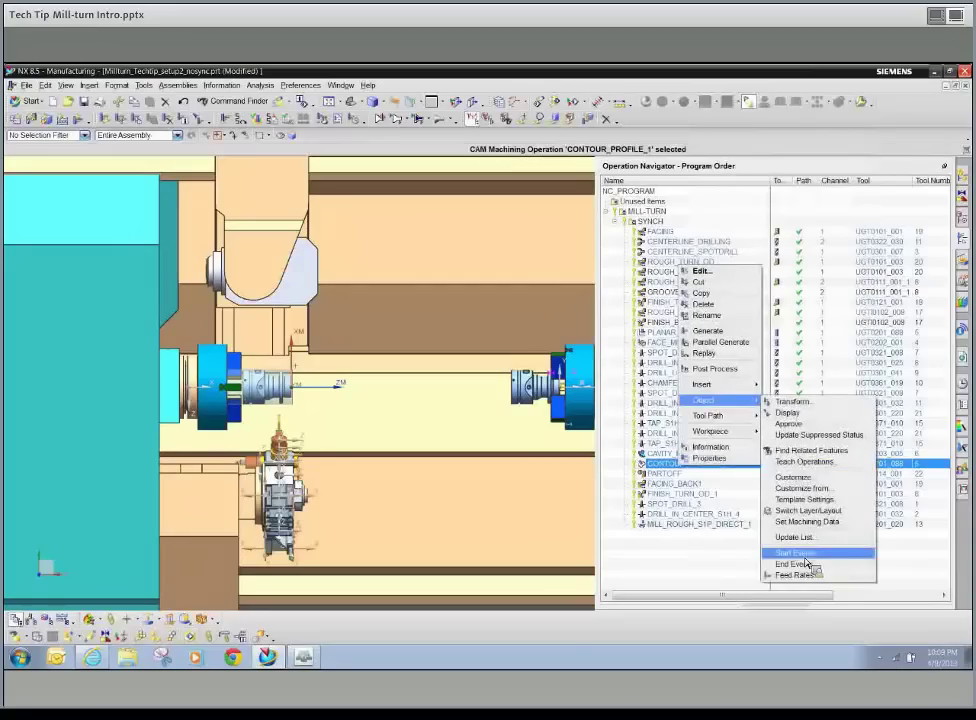
pyautogui.click(795, 553)
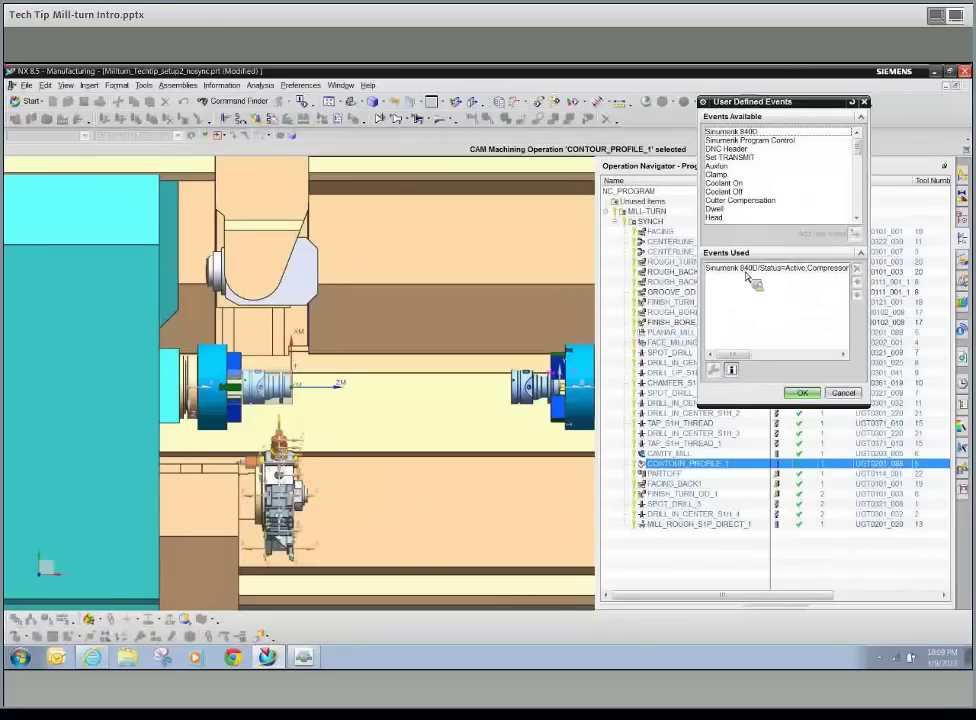
pyautogui.click(795, 268)
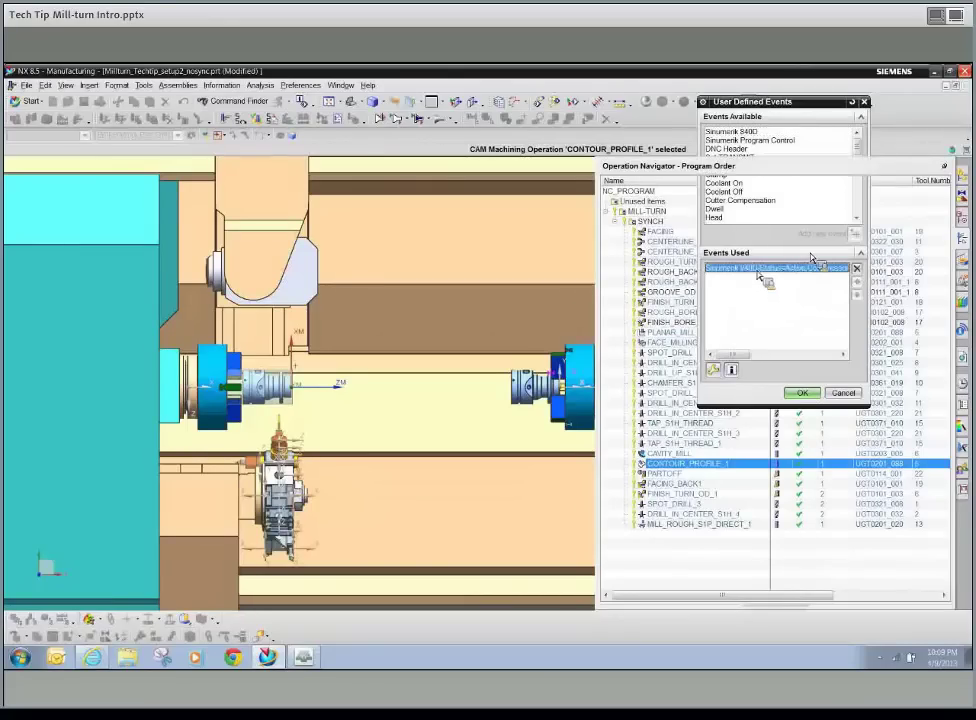
pyautogui.doubleClick(758, 271)
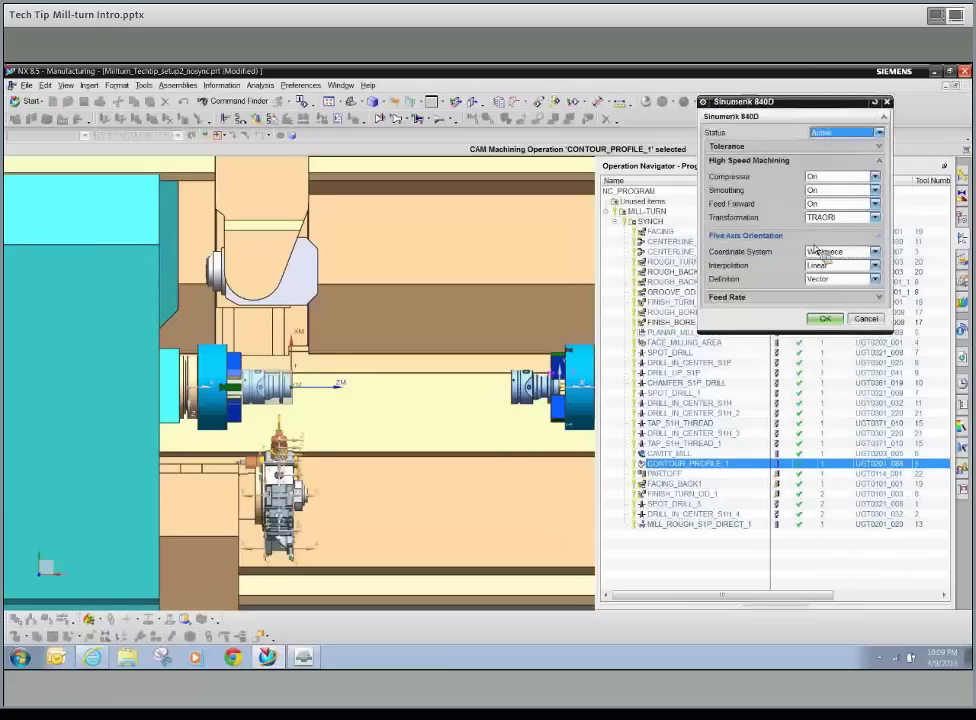
pyautogui.click(865, 319)
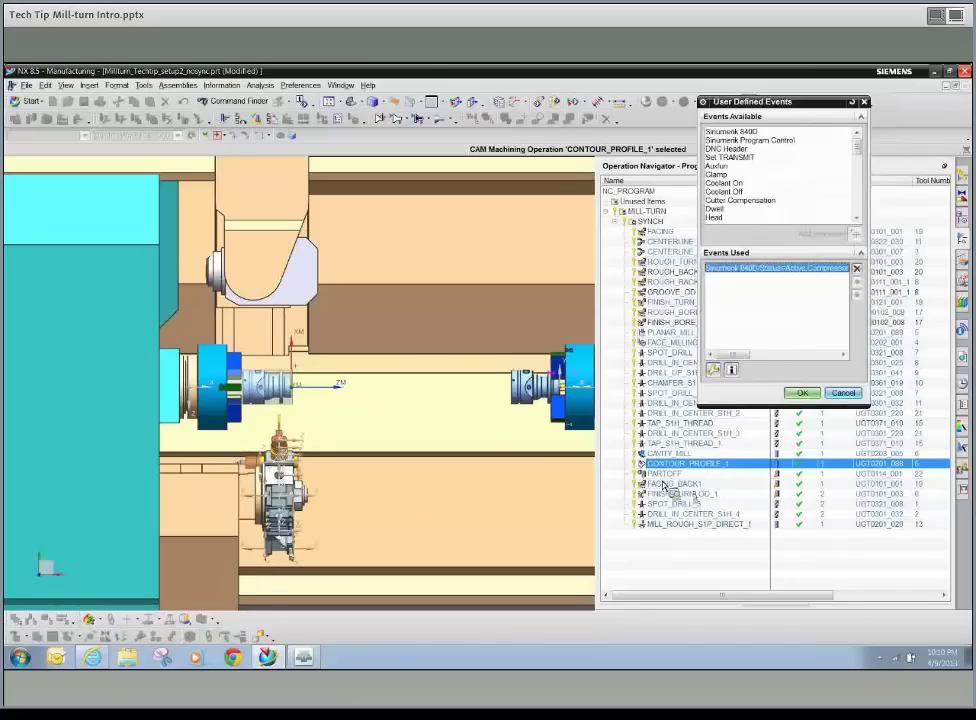
pyautogui.press('Return')
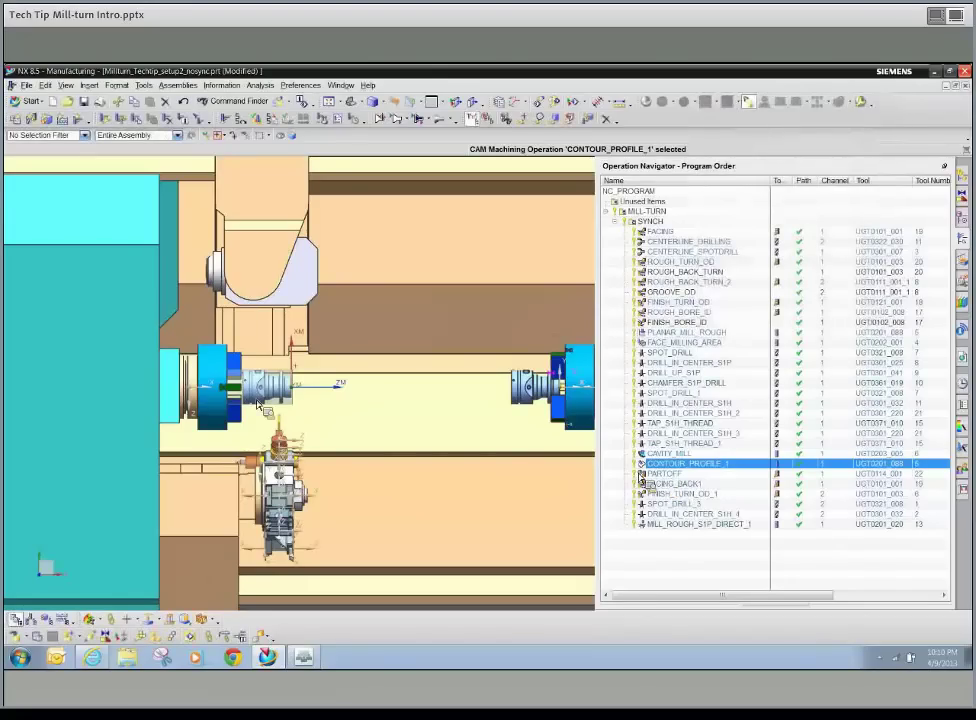
# - Inspect the Workpiece Transfer to Subspindle event among the PARTOFF operation's start-of-path events, then close the operation without changes
pyautogui.click(775, 390)
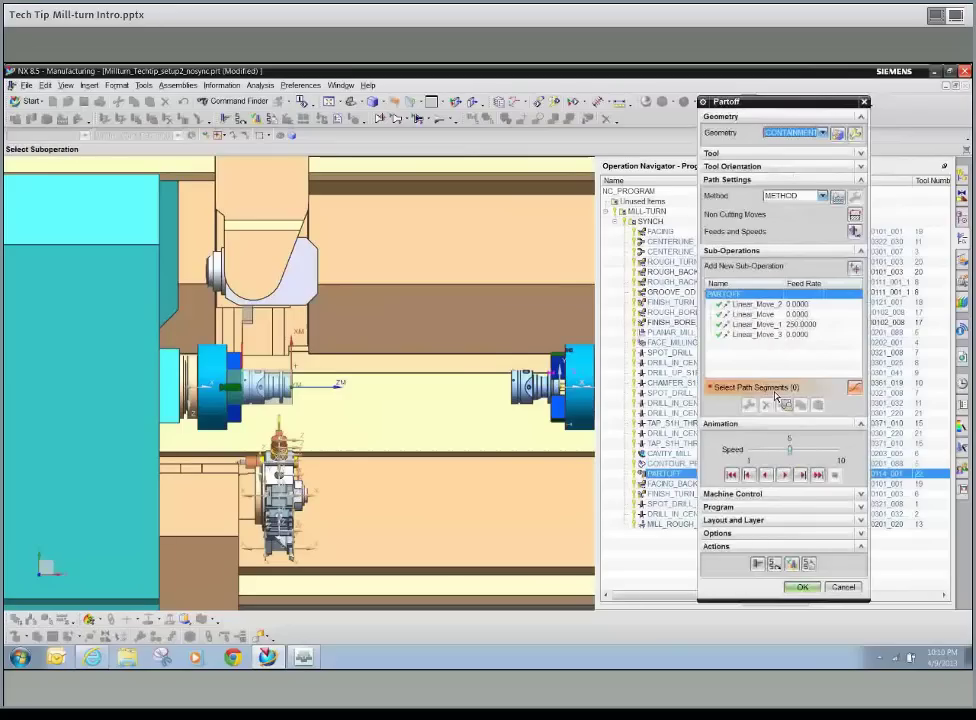
pyautogui.click(795, 496)
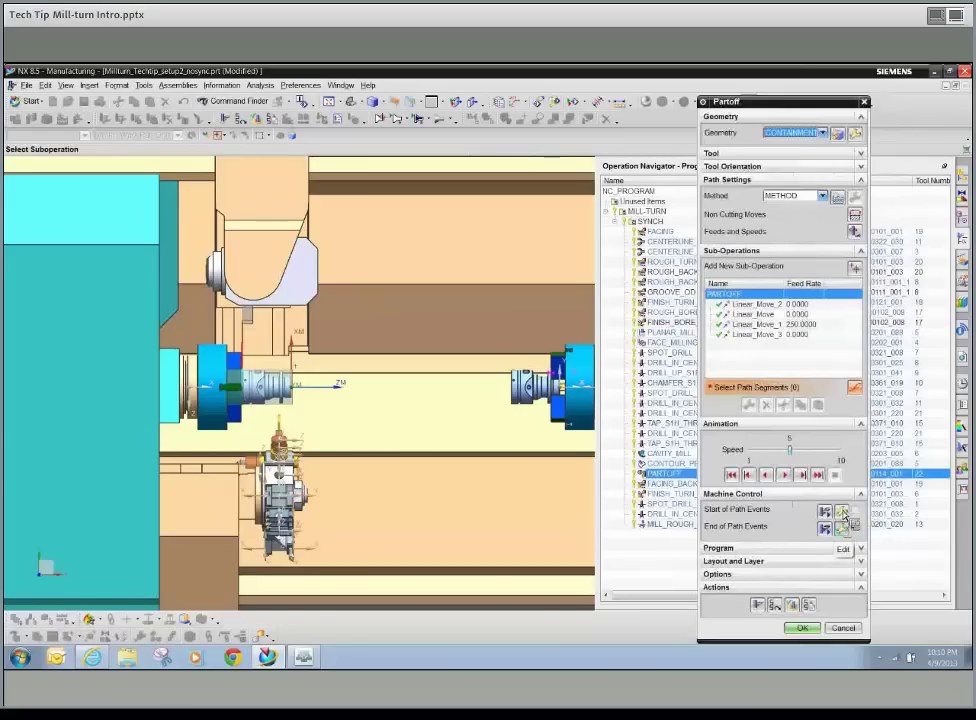
pyautogui.click(843, 509)
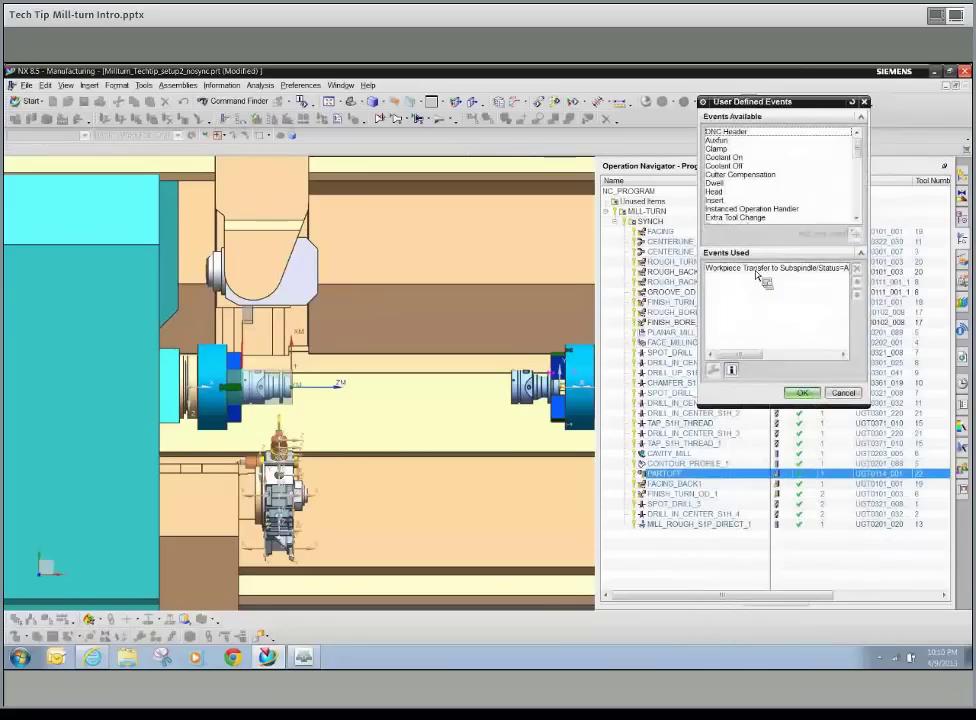
pyautogui.click(759, 270)
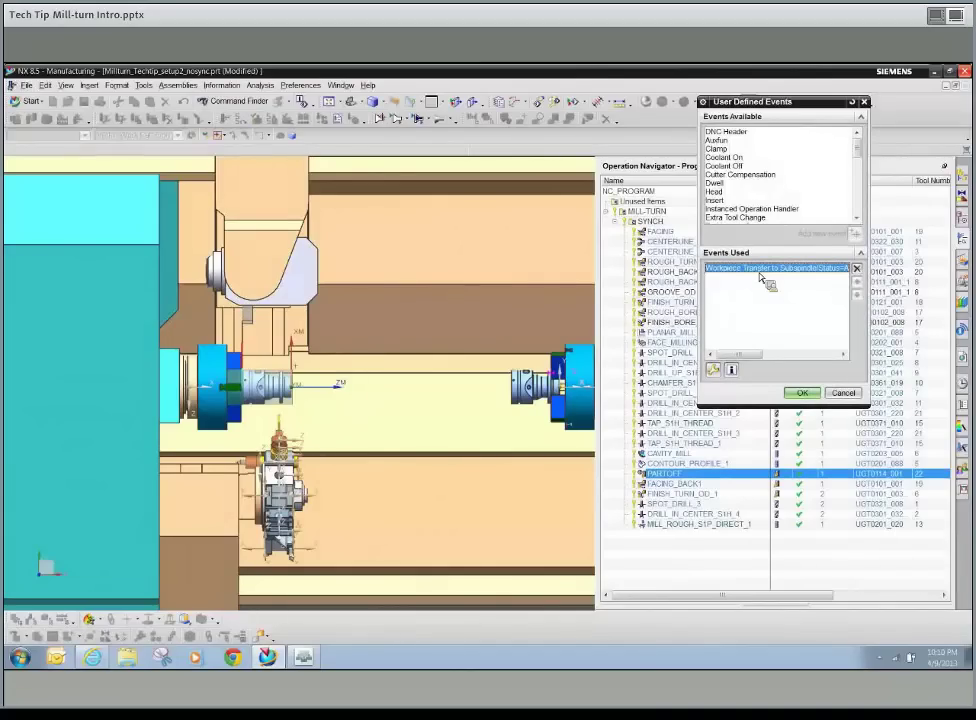
pyautogui.click(843, 393)
pyautogui.click(843, 394)
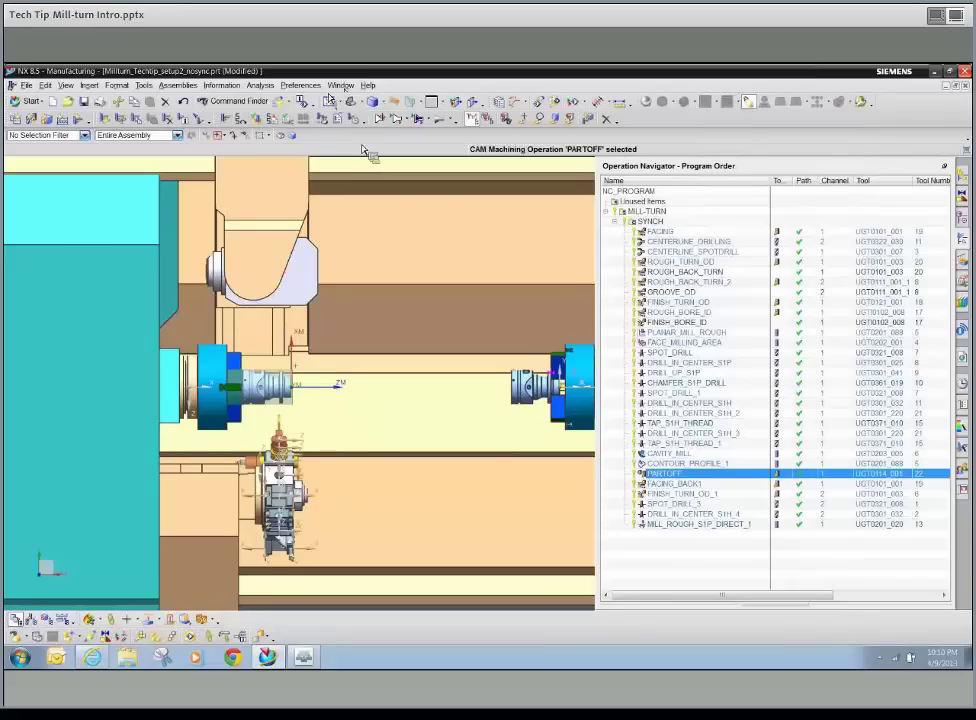
# - Switch to the part Millturn_Techtip_setup3_sync.prt and widen the Channel column of the operation list to fit its contents
pyautogui.click(341, 85)
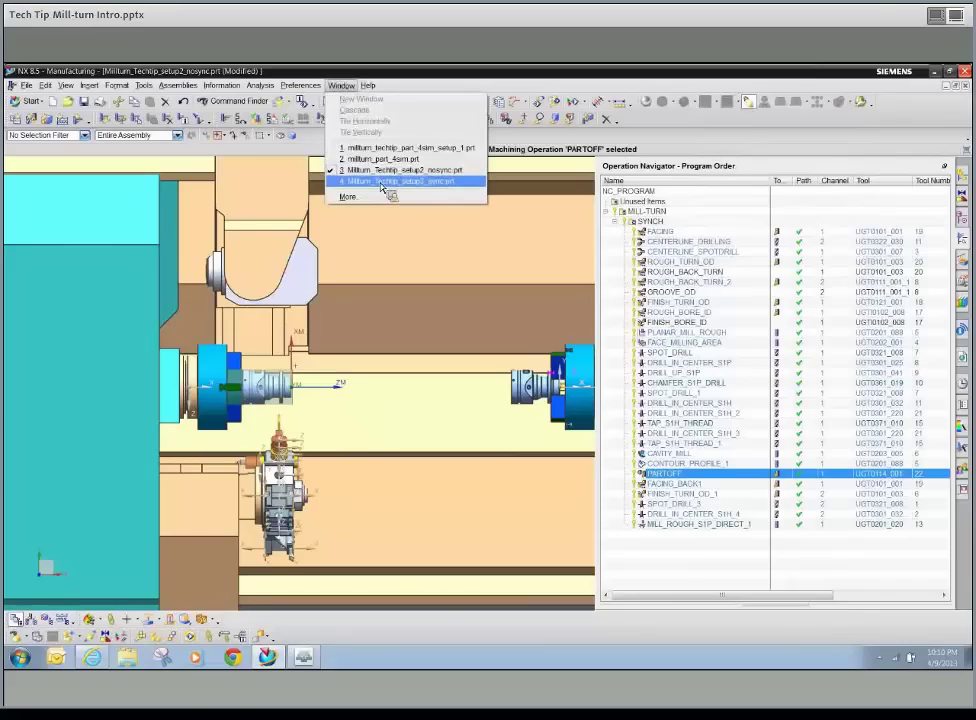
pyautogui.click(381, 183)
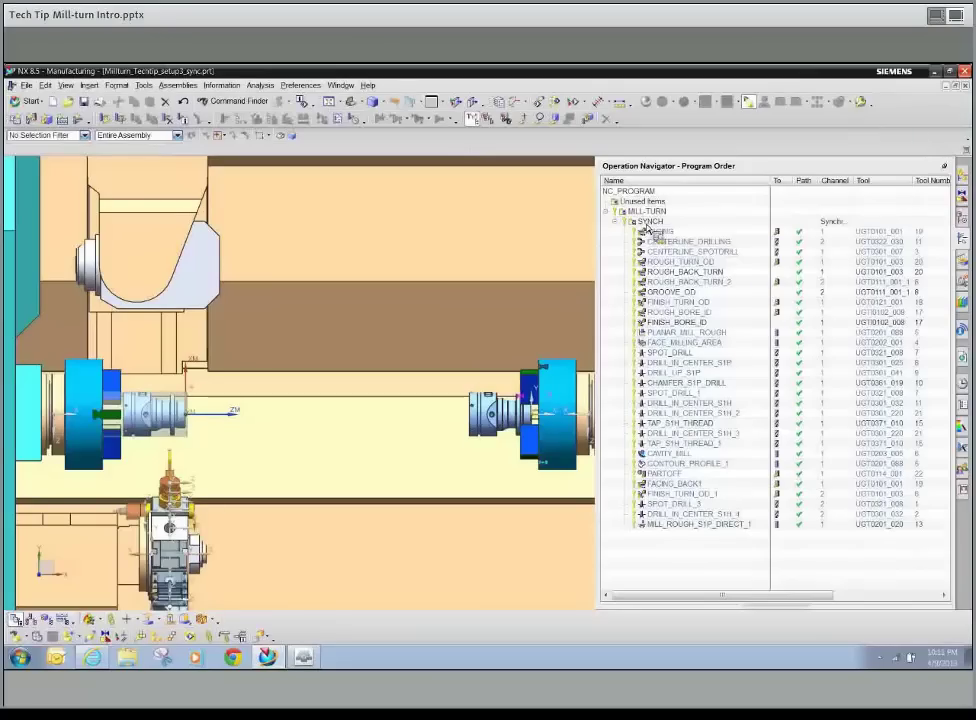
pyautogui.doubleClick(854, 181)
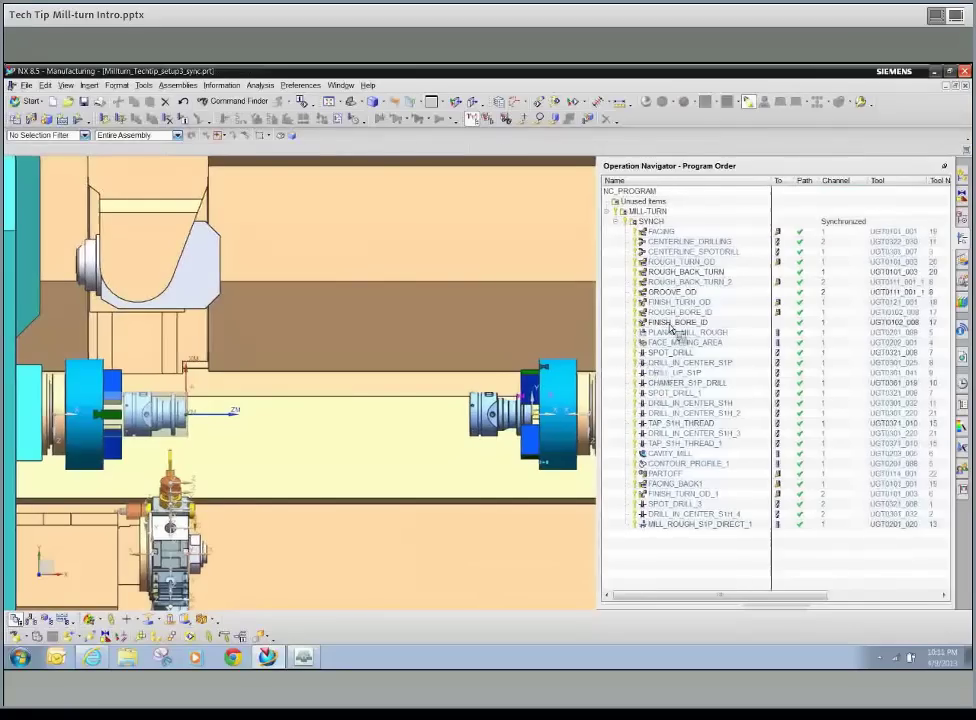
# - Open the Synchronization Manager for the SYNCH program and inspect the NC code output of channels 1 and 2
pyautogui.click(705, 225)
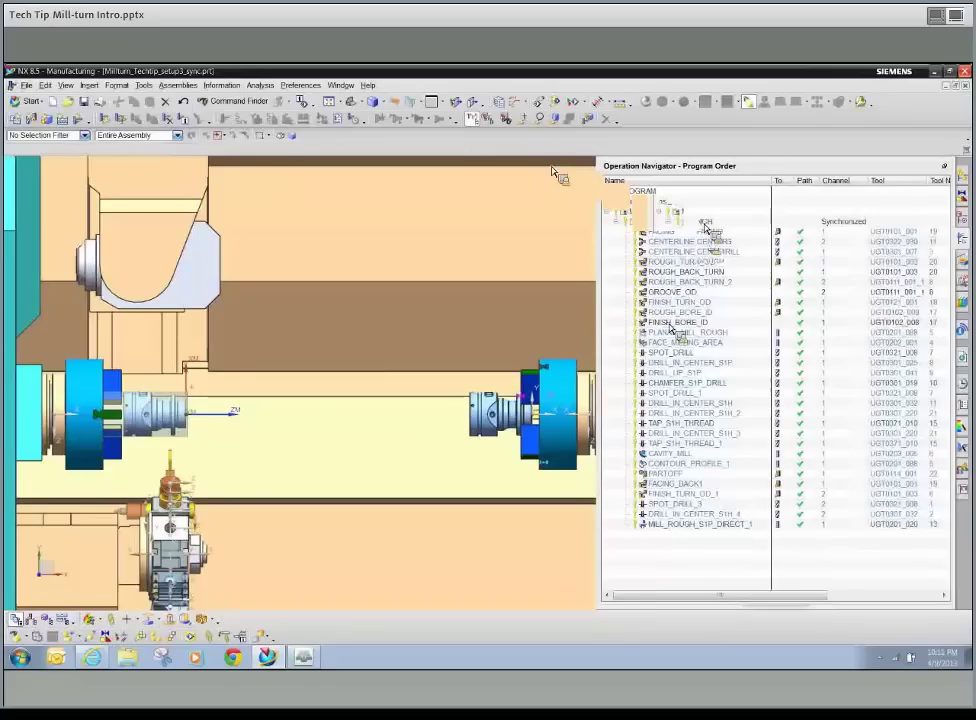
pyautogui.click(311, 123)
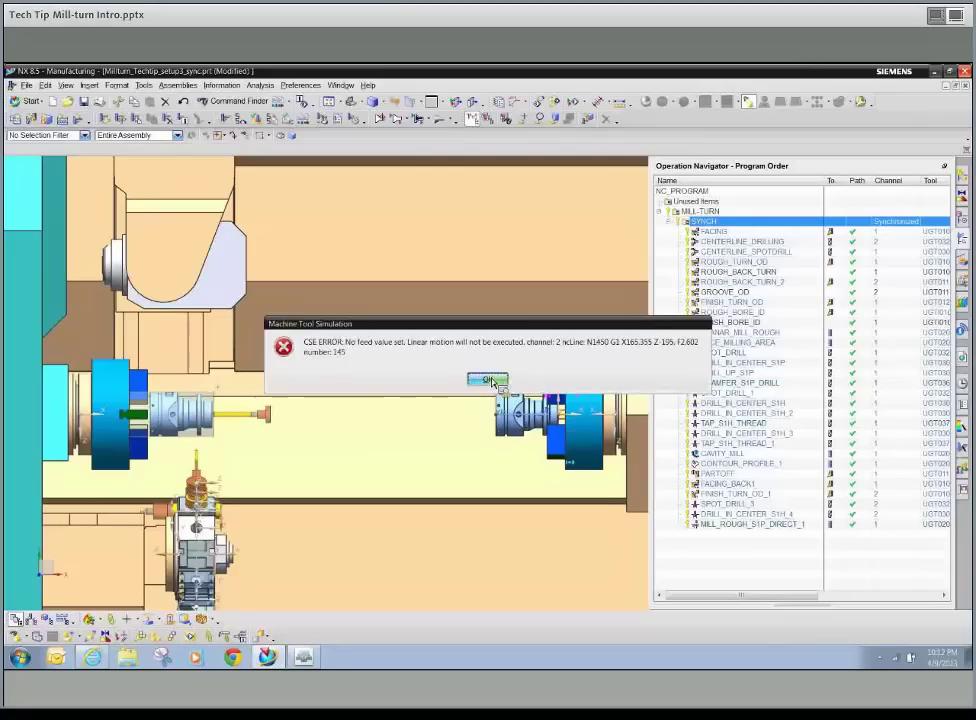
pyautogui.click(489, 380)
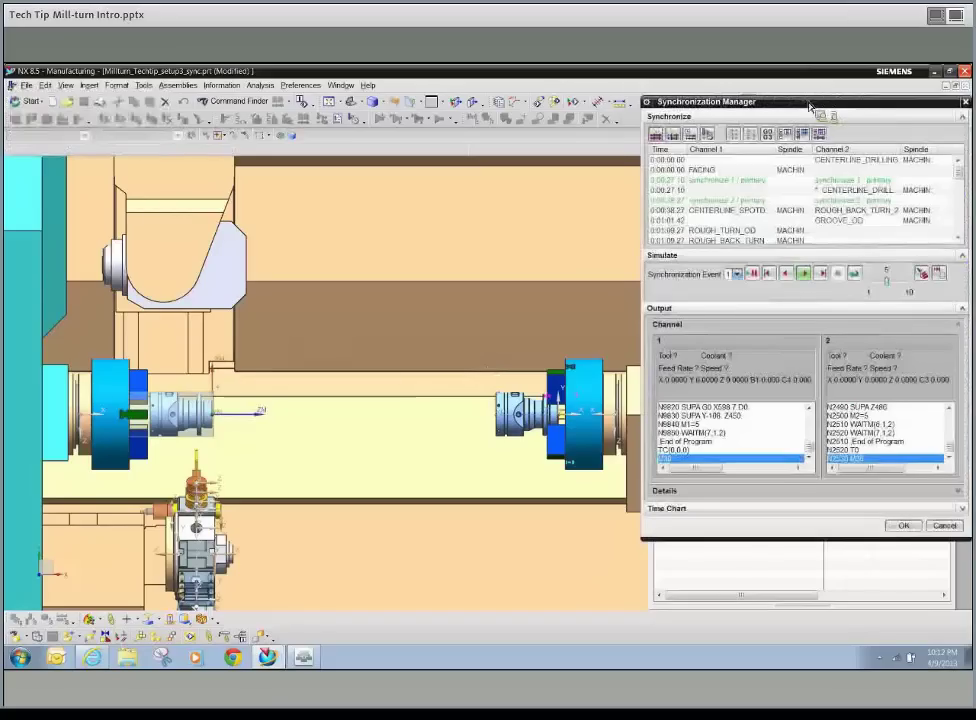
pyautogui.moveTo(820, 111); pyautogui.dragTo(799, 133)
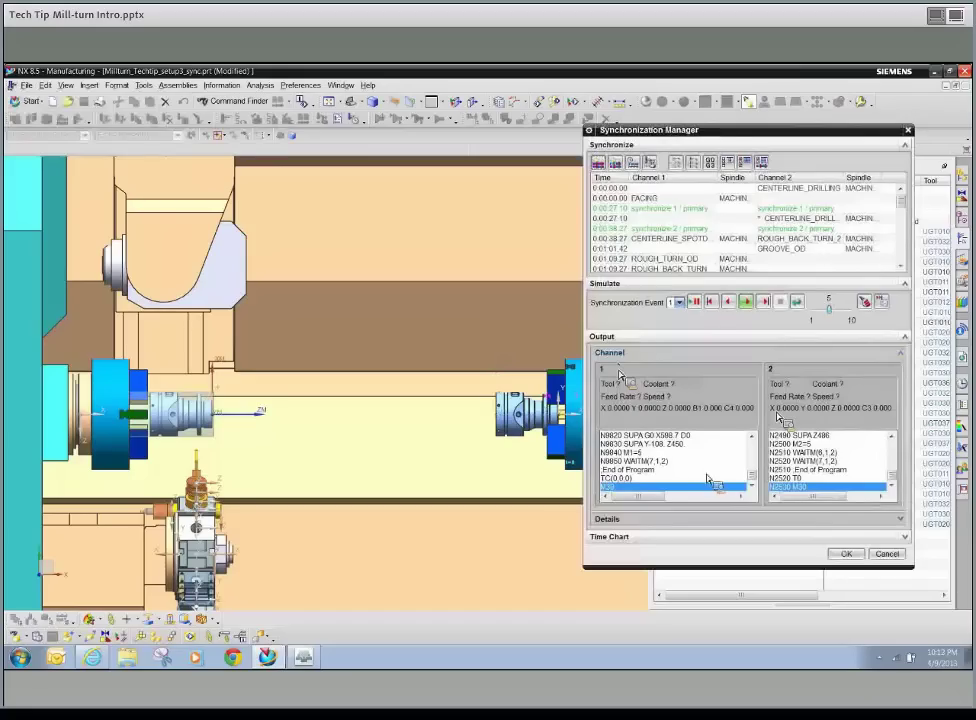
pyautogui.moveTo(753, 476)
pyautogui.mouseDown()
pyautogui.moveTo(752, 442)
pyautogui.moveTo(754, 477)
pyautogui.mouseUp()
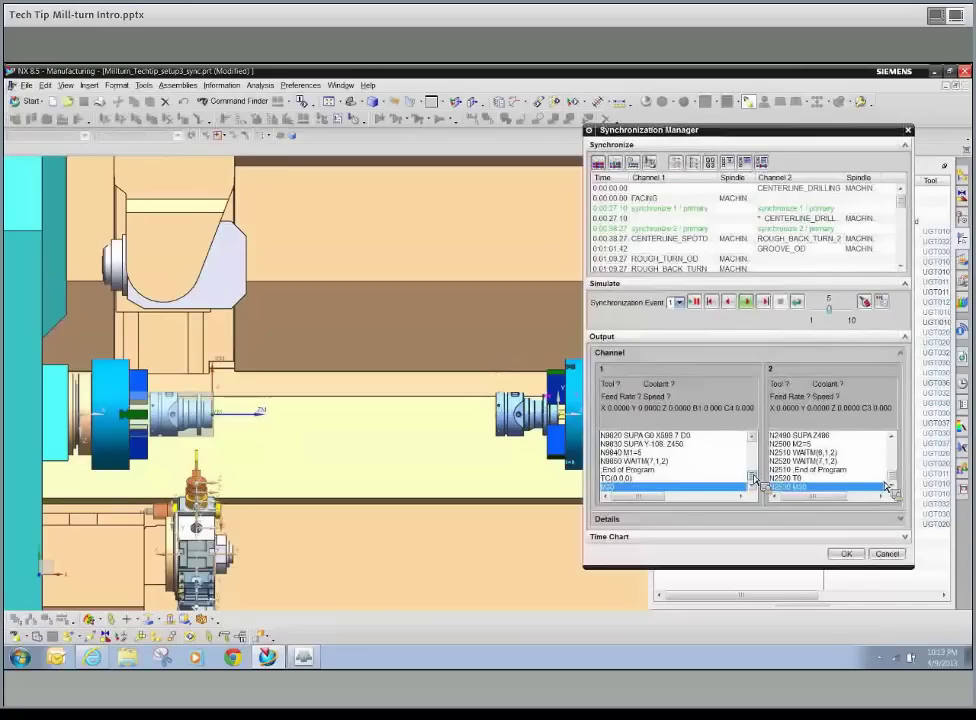
pyautogui.moveTo(890, 478); pyautogui.dragTo(904, 506)
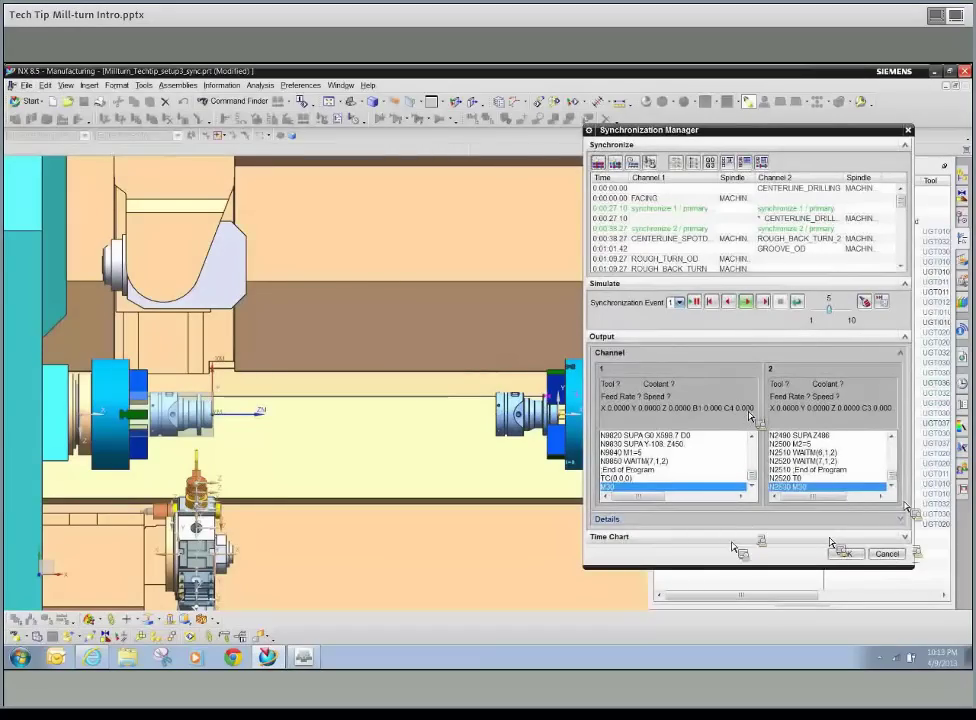
# - Examine the synchronization time chart of both channels together with its colour legend, then collapse them again
pyautogui.click(618, 537)
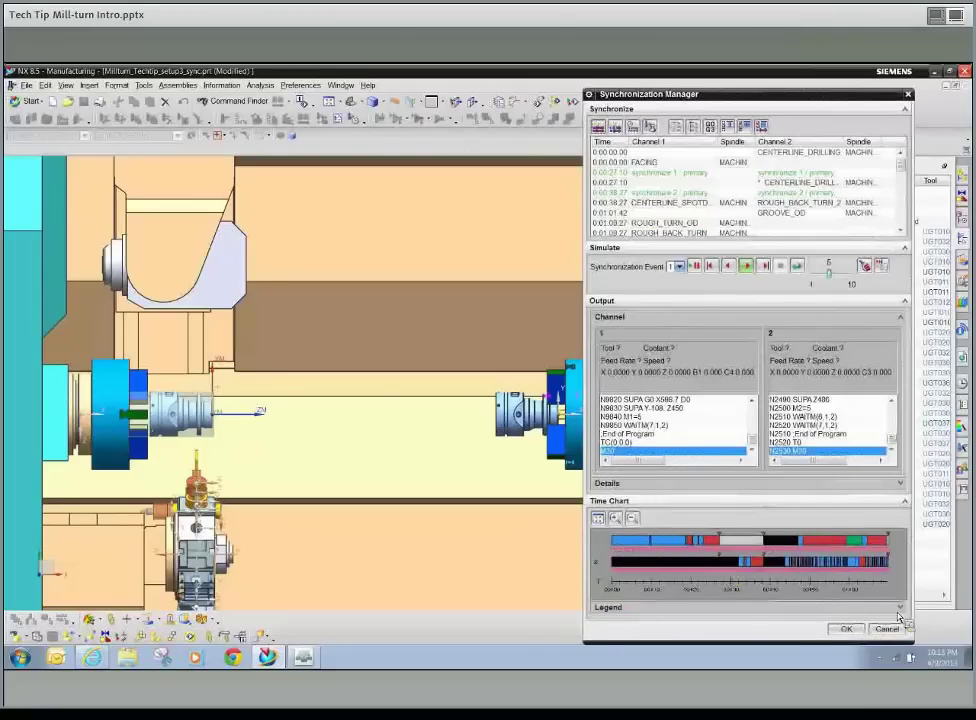
pyautogui.click(630, 608)
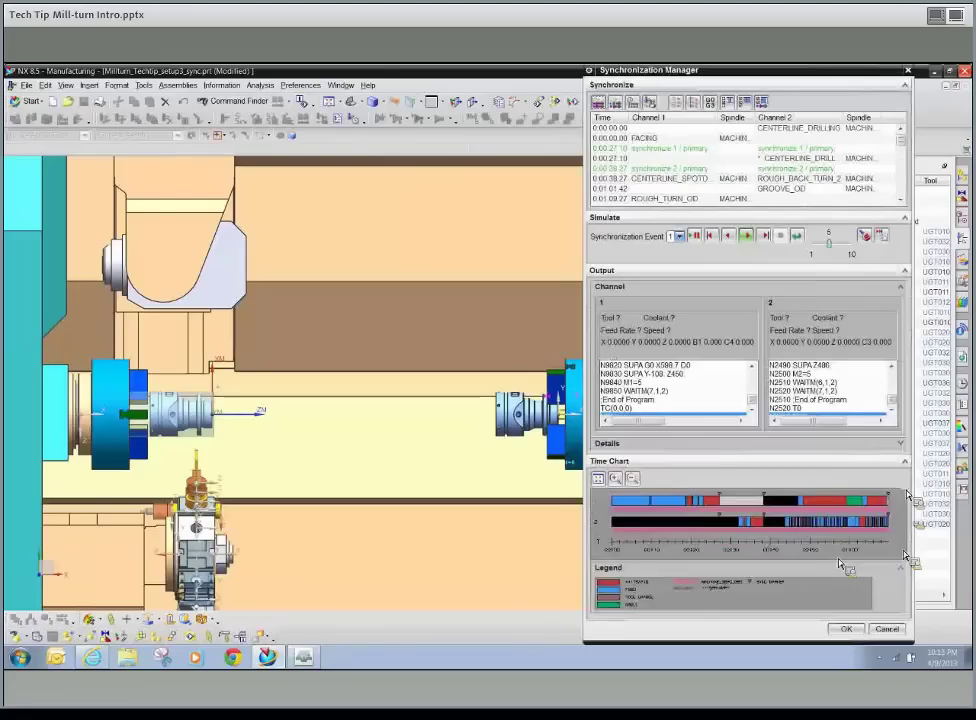
pyautogui.click(903, 566)
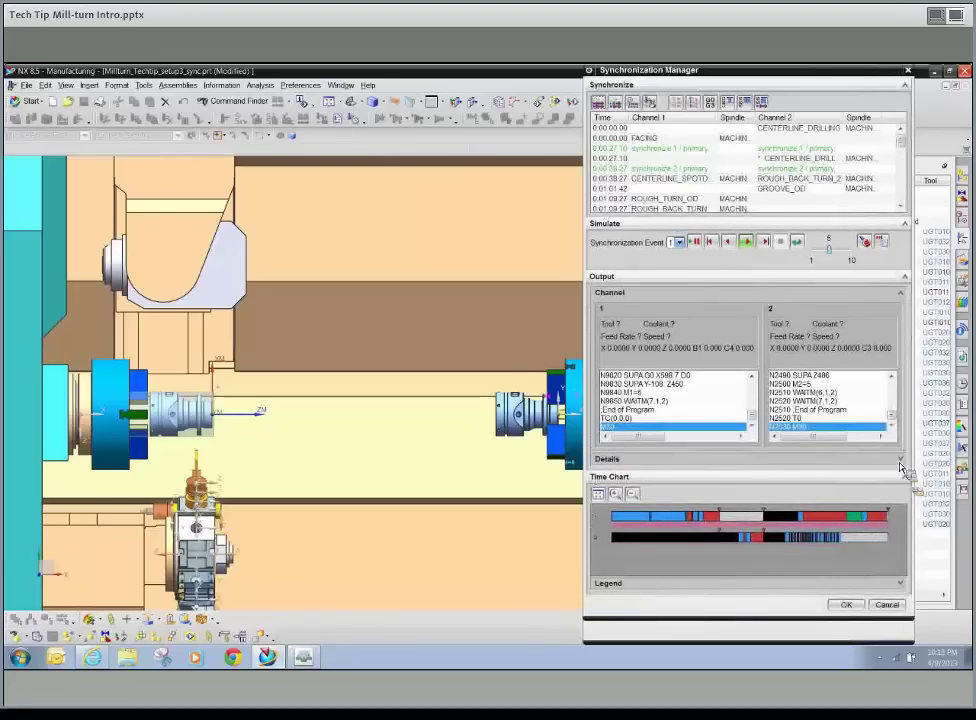
pyautogui.click(901, 476)
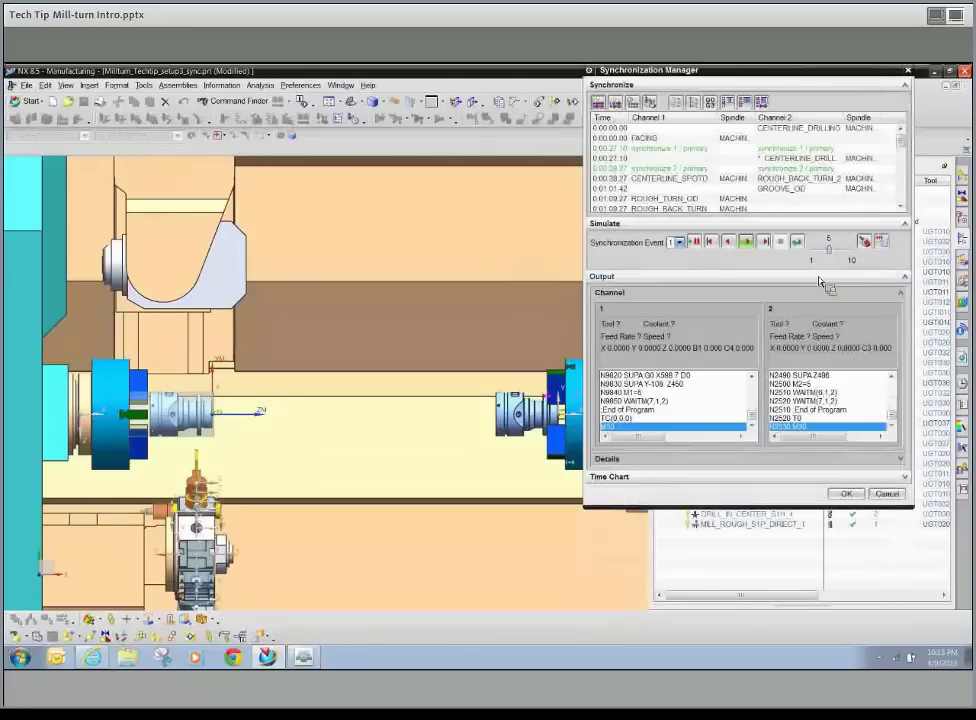
# - Hide the channel output, enlarge the Synchronization Manager to list more operations, and reposition it over the machine view
pyautogui.click(819, 279)
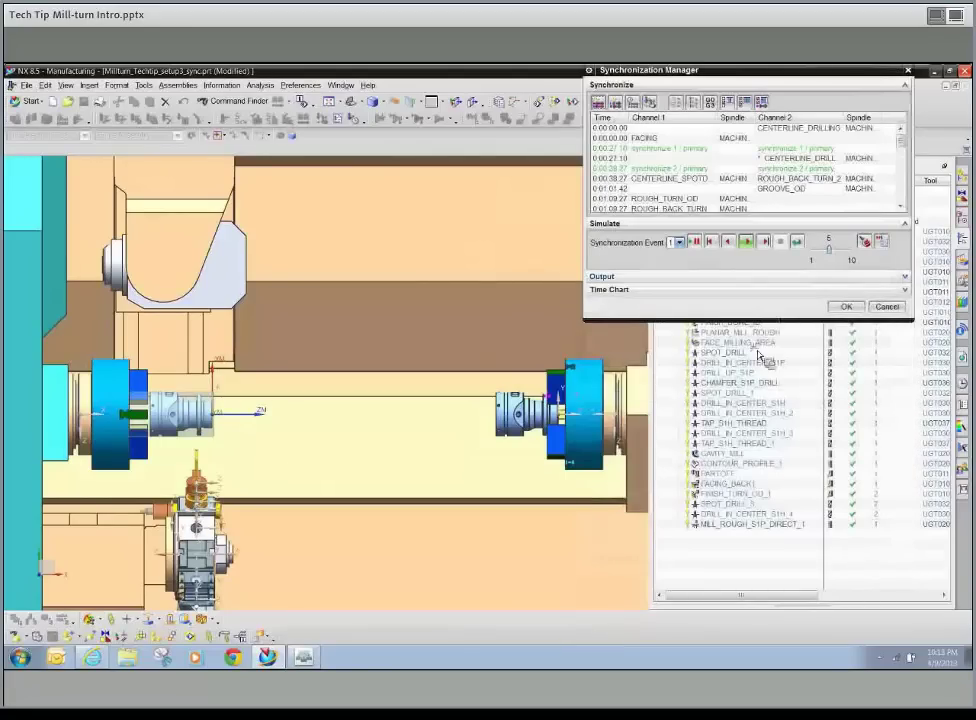
pyautogui.moveTo(758, 352); pyautogui.dragTo(762, 462)
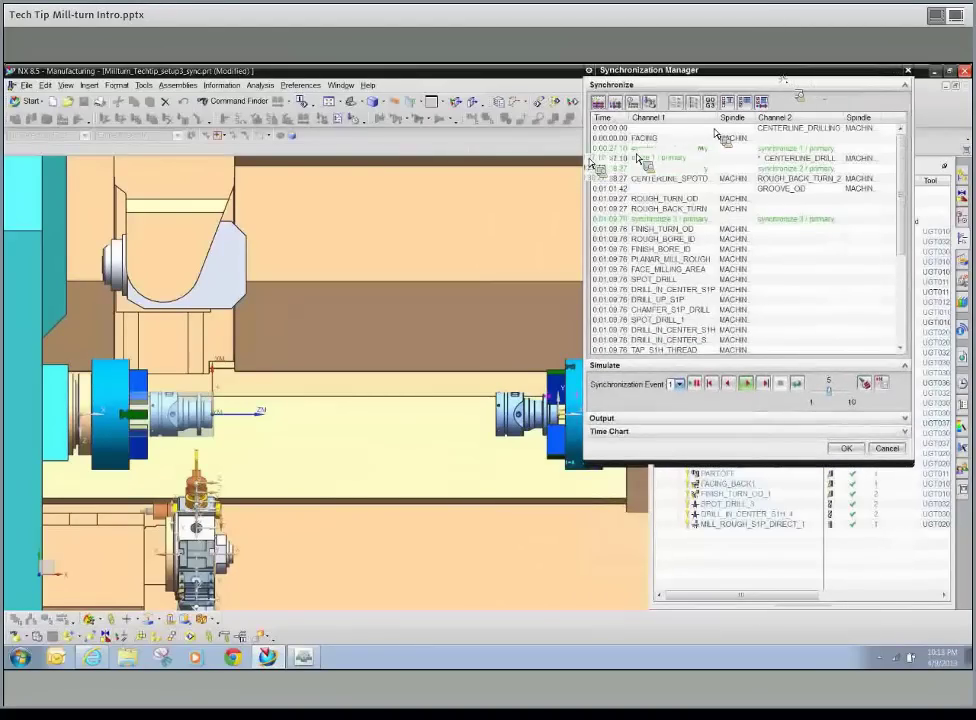
pyautogui.moveTo(637, 158); pyautogui.dragTo(611, 178)
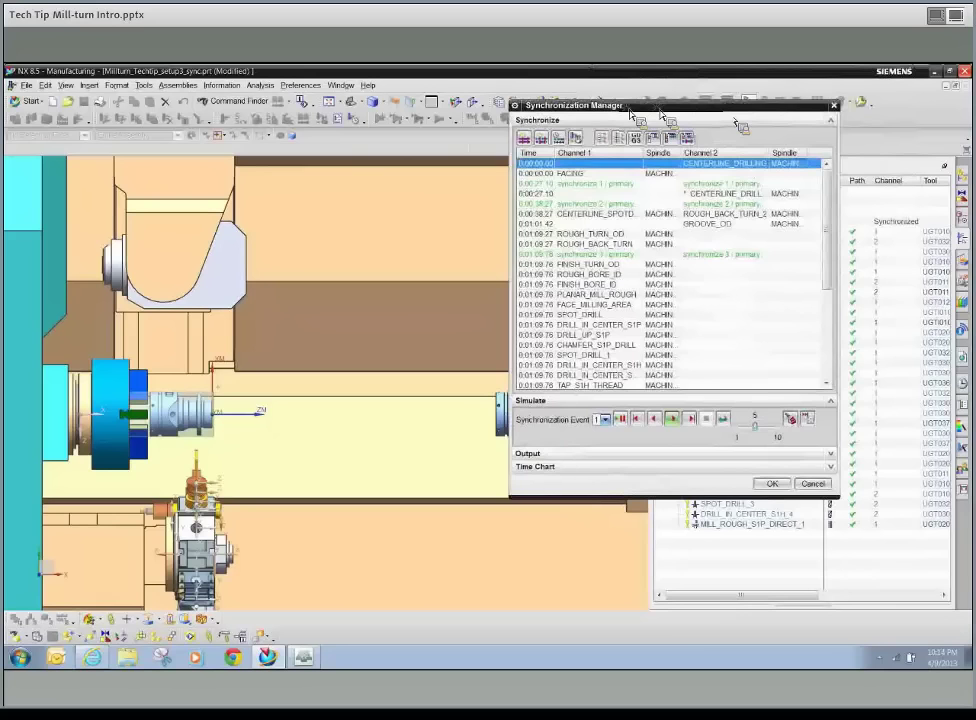
pyautogui.moveTo(664, 110); pyautogui.dragTo(617, 110)
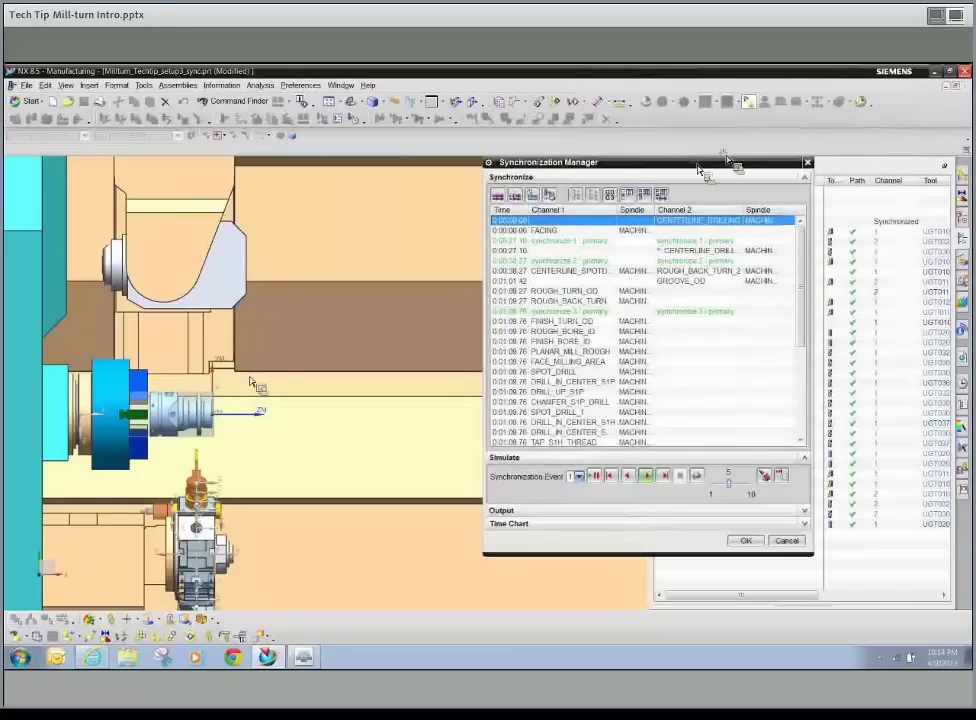
# - Move the first synchronization mark so that it follows FACING in channel 1 and precedes CENTERLINE_DRILLING in channel 2
pyautogui.moveTo(698, 166); pyautogui.dragTo(730, 176)
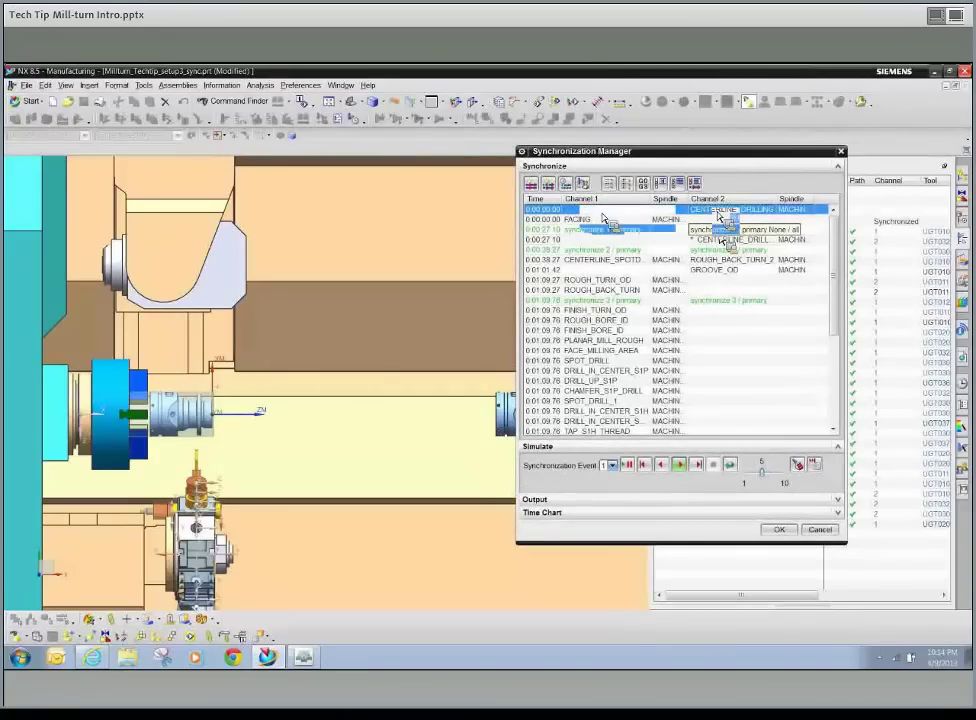
pyautogui.moveTo(630, 230); pyautogui.dragTo(612, 220)
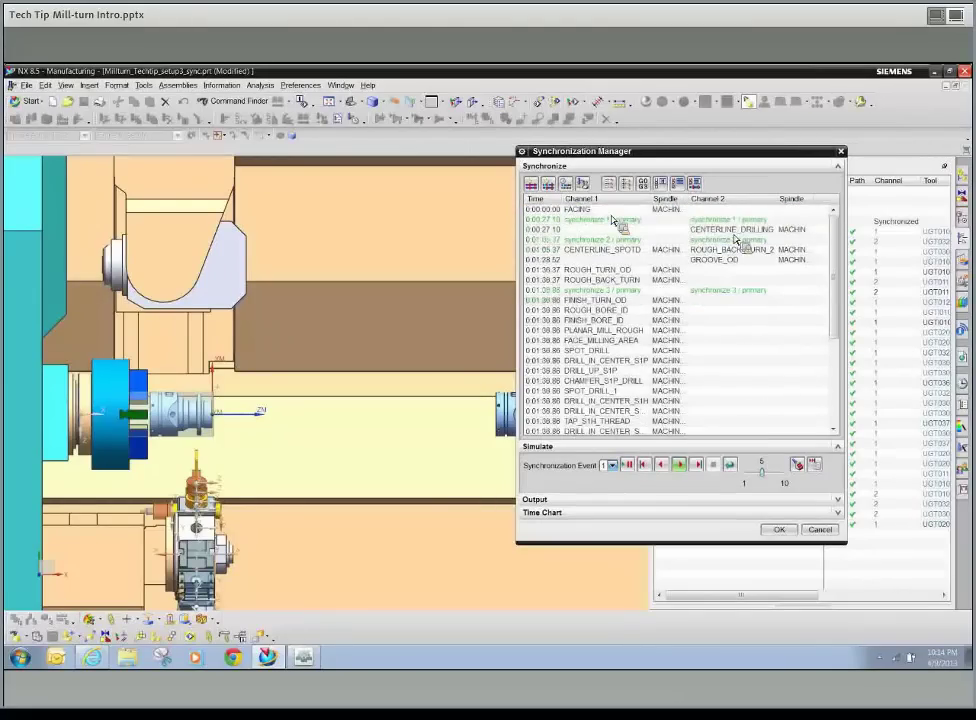
pyautogui.moveTo(734, 239); pyautogui.dragTo(780, 168)
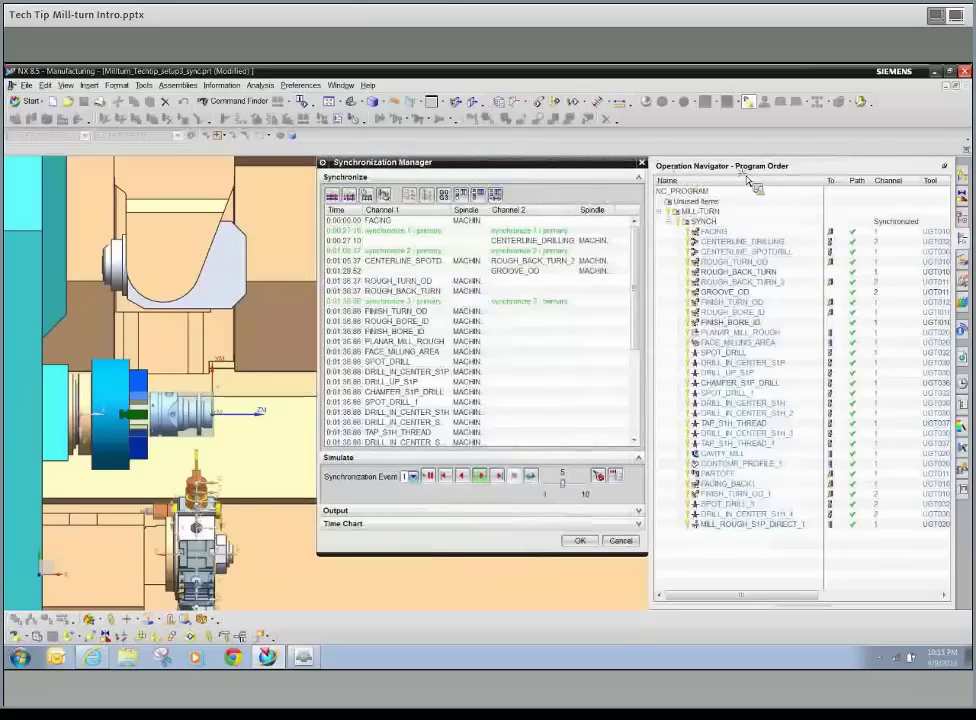
pyautogui.moveTo(600, 163); pyautogui.dragTo(837, 180)
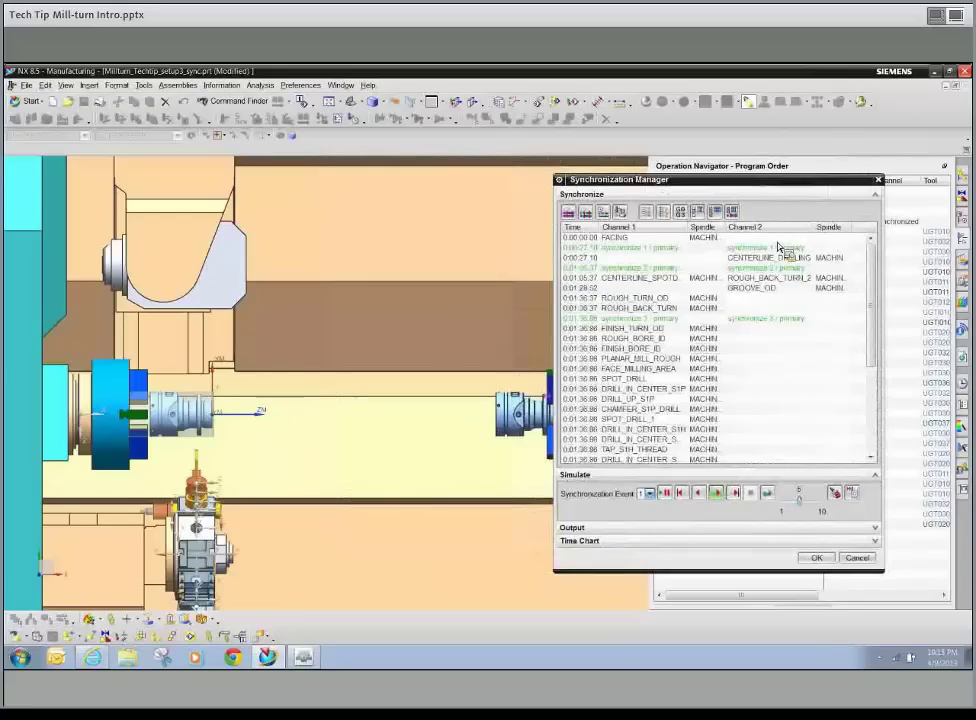
# - Insert a synchronization mark with primary None for channels 1 and 2 ahead of ROUGH_BACK_TURN_2, and place it after ROUGH_BACK_TURN in channel 1
pyautogui.moveTo(843, 410); pyautogui.dragTo(692, 325)
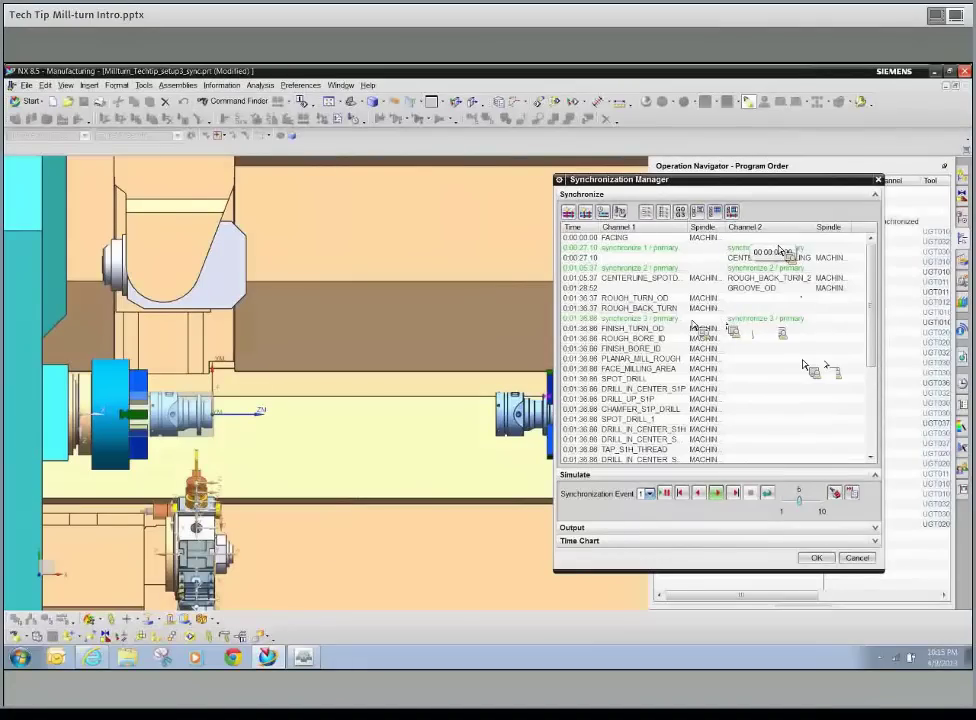
pyautogui.moveTo(752, 287); pyautogui.dragTo(577, 230)
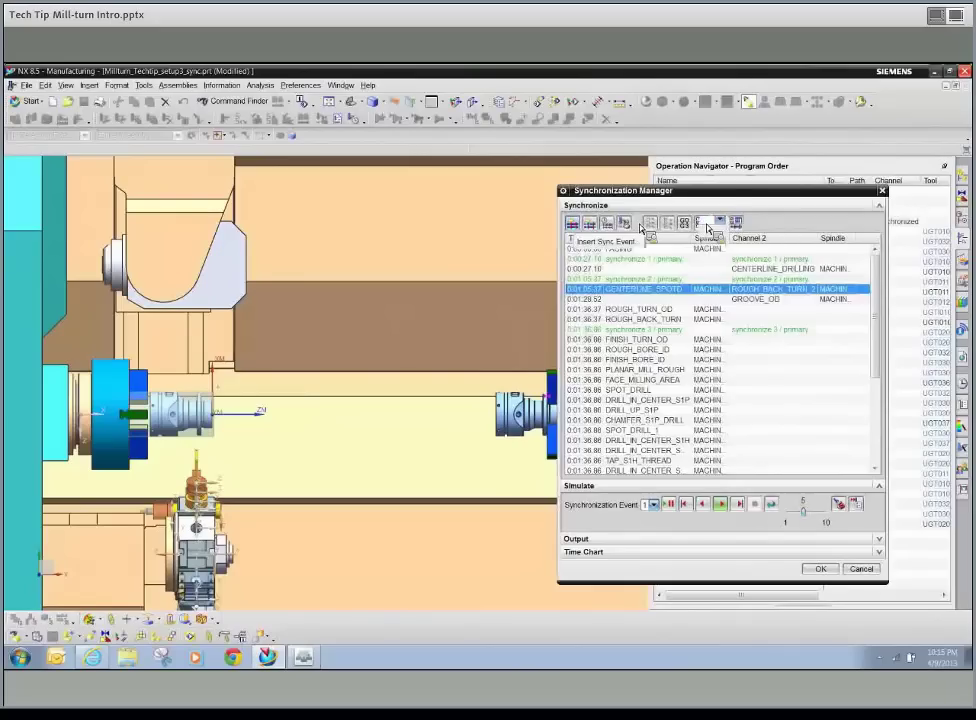
pyautogui.click(703, 222)
pyautogui.click(719, 218)
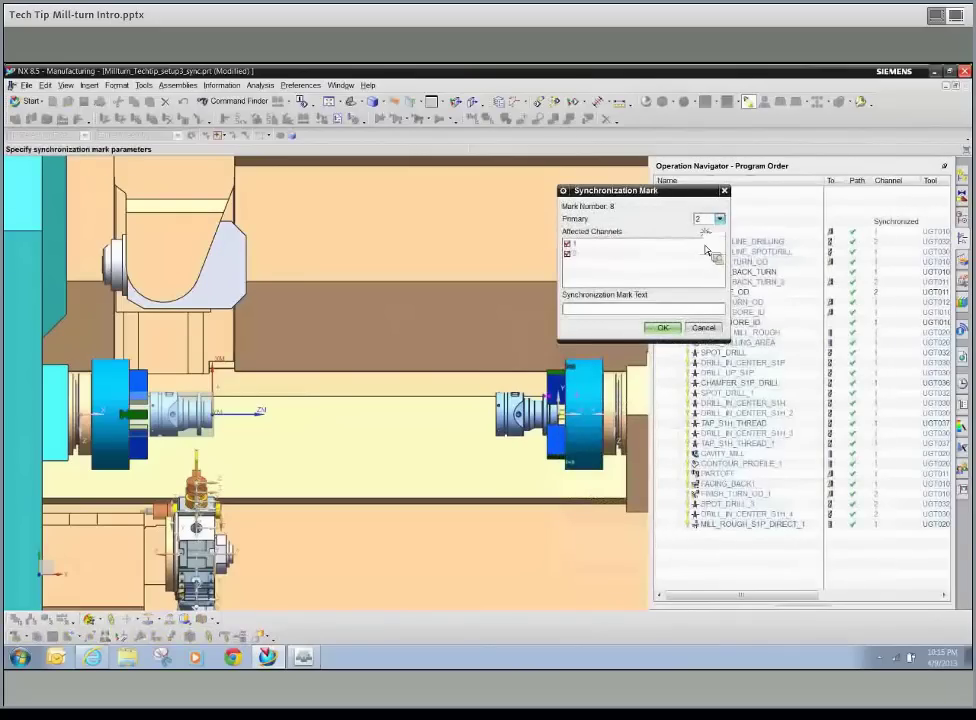
pyautogui.click(708, 248)
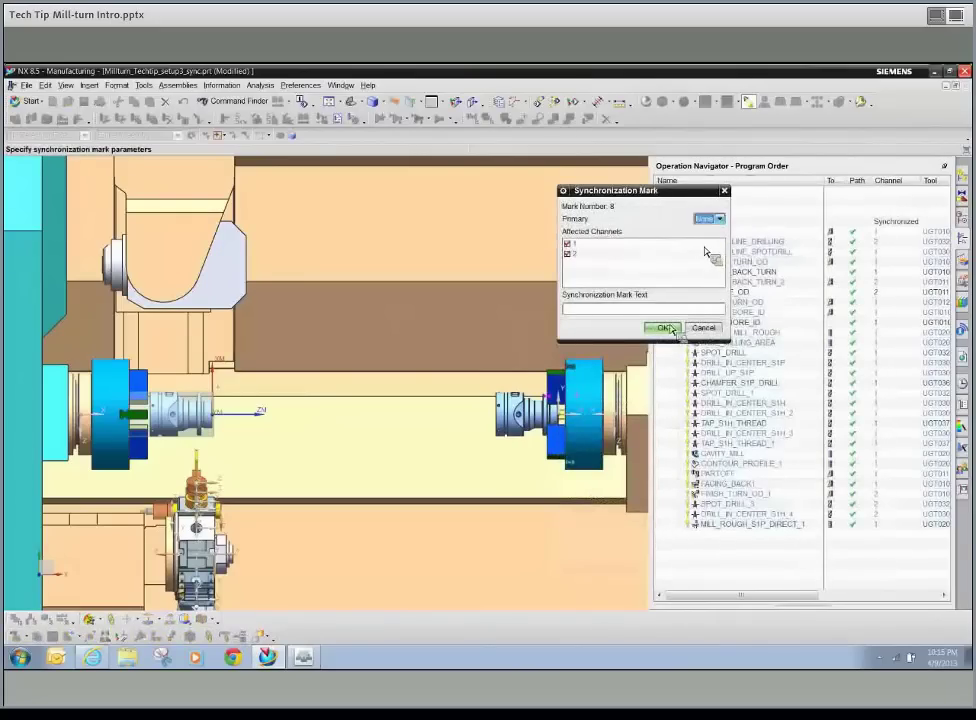
pyautogui.click(670, 331)
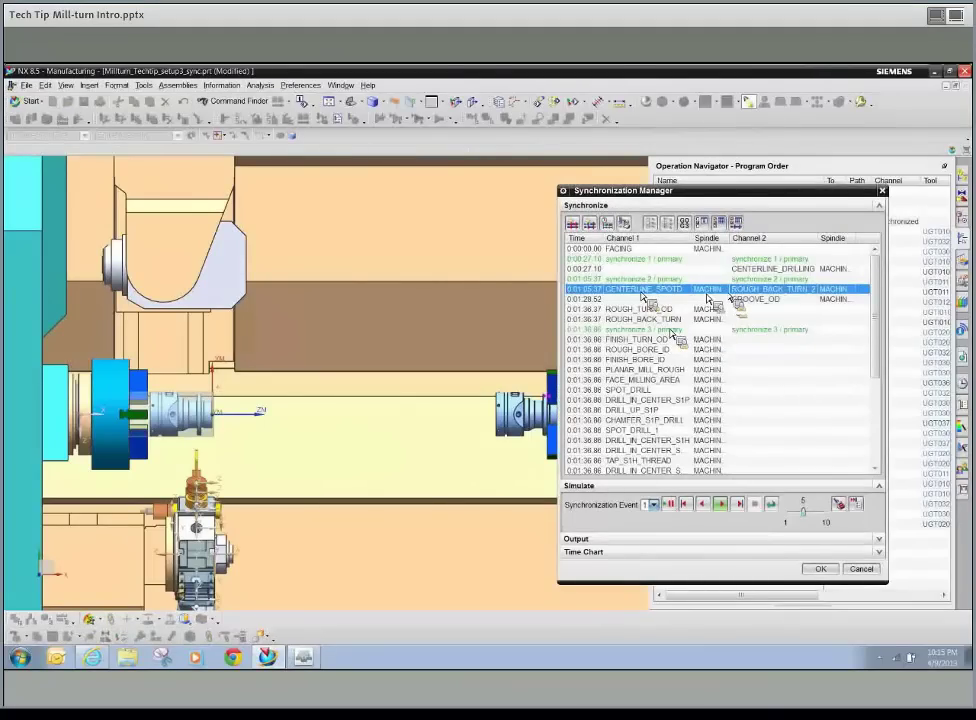
pyautogui.moveTo(707, 297); pyautogui.dragTo(790, 301)
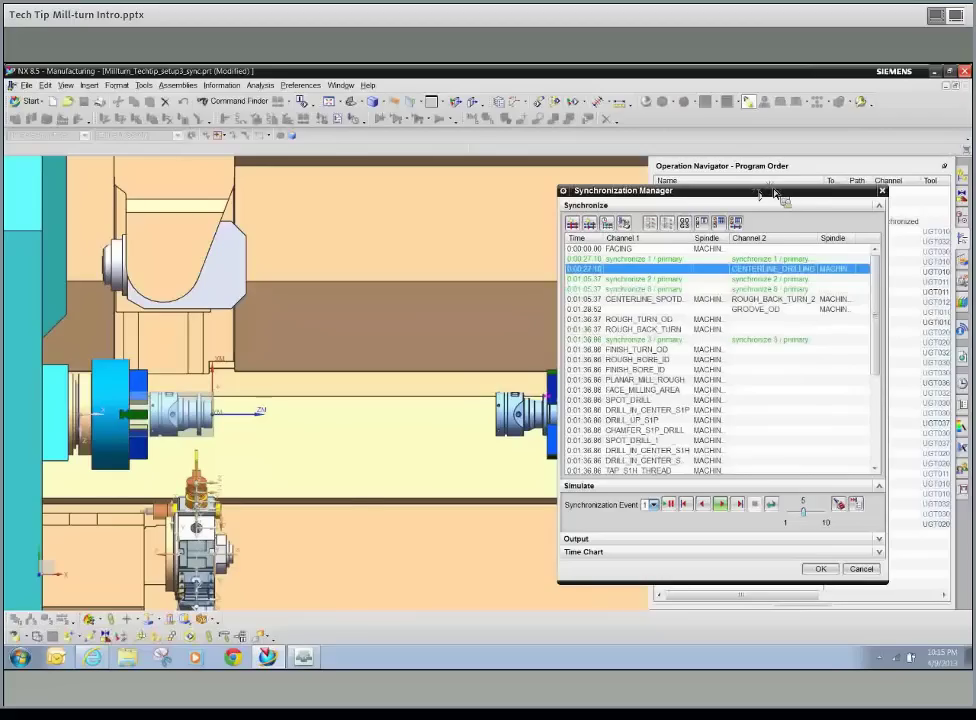
pyautogui.moveTo(760, 192); pyautogui.dragTo(802, 180)
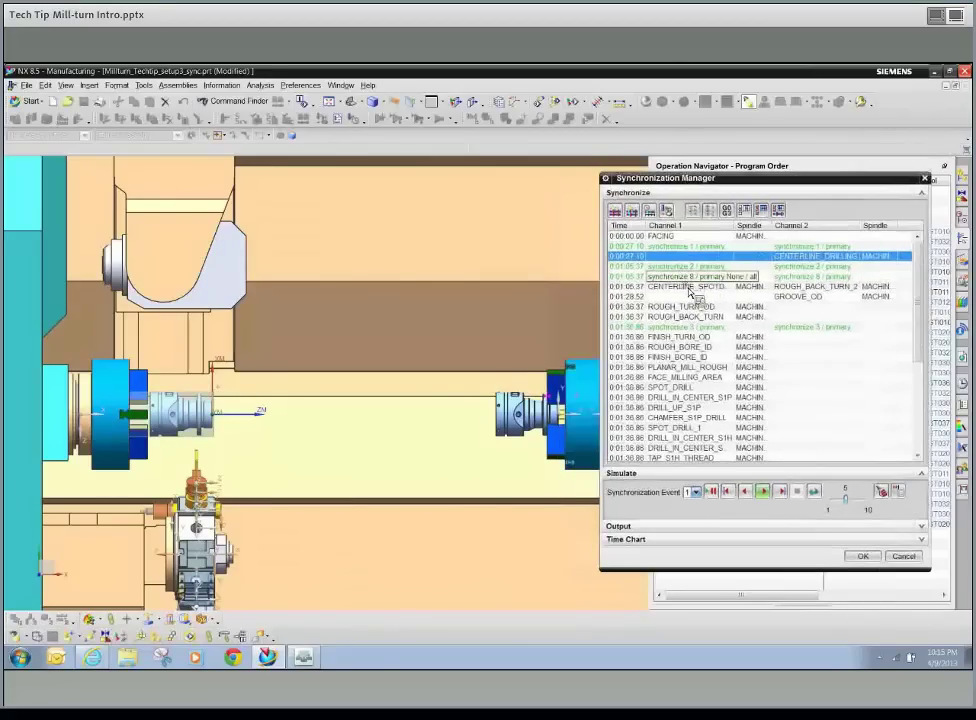
pyautogui.moveTo(689, 279); pyautogui.dragTo(688, 320)
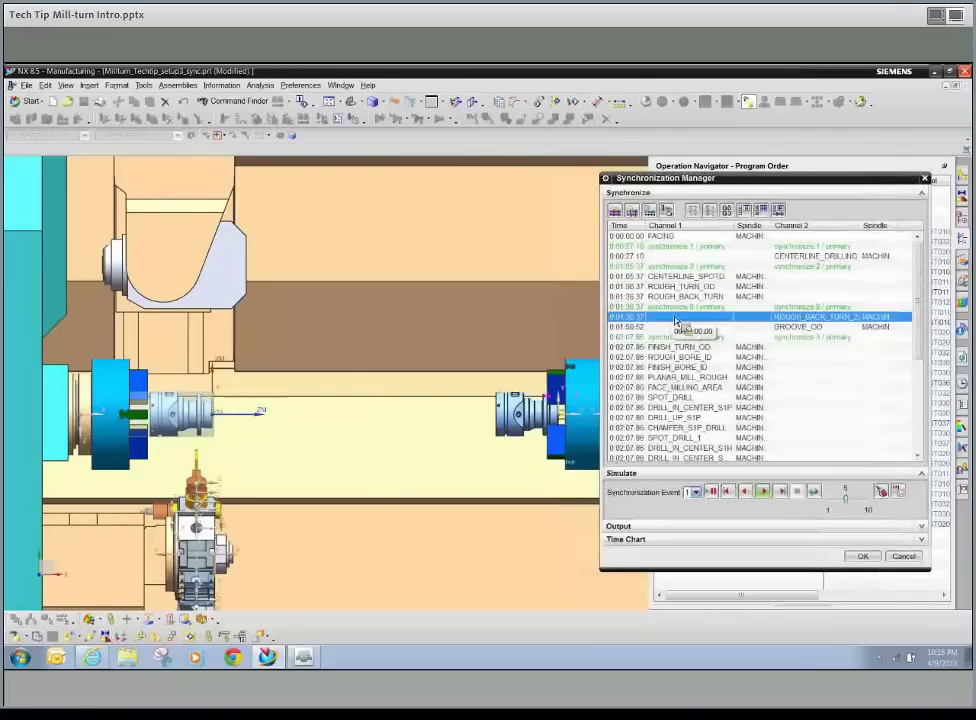
# - Examine the detailed path events of both channels through to the end of the program, and return to the list of operations
pyautogui.moveTo(690, 293); pyautogui.dragTo(877, 400)
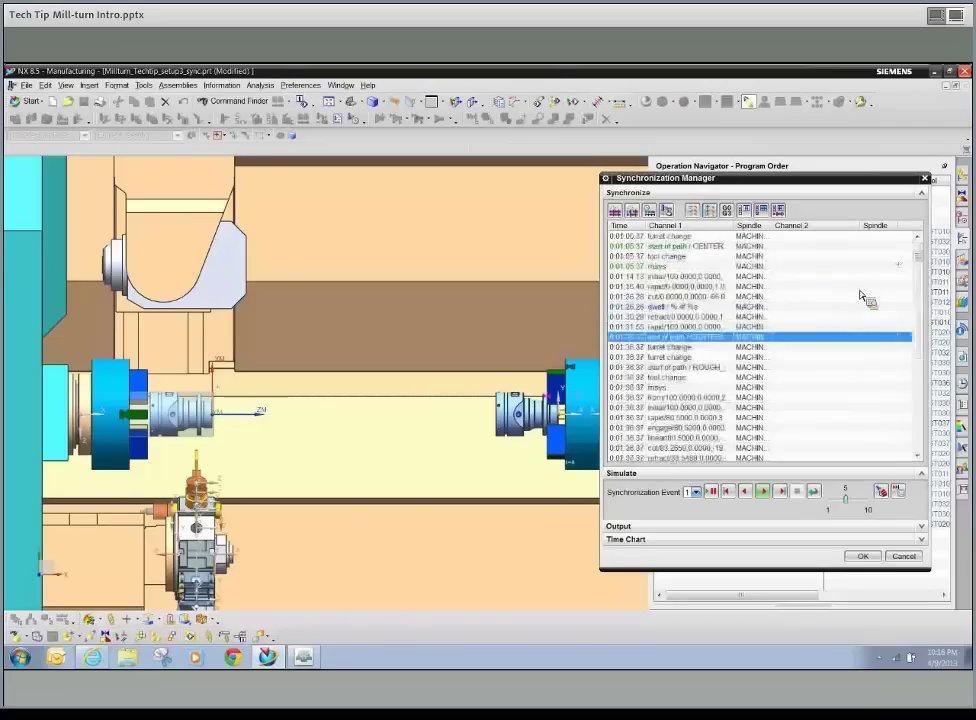
pyautogui.moveTo(919, 254); pyautogui.dragTo(917, 247)
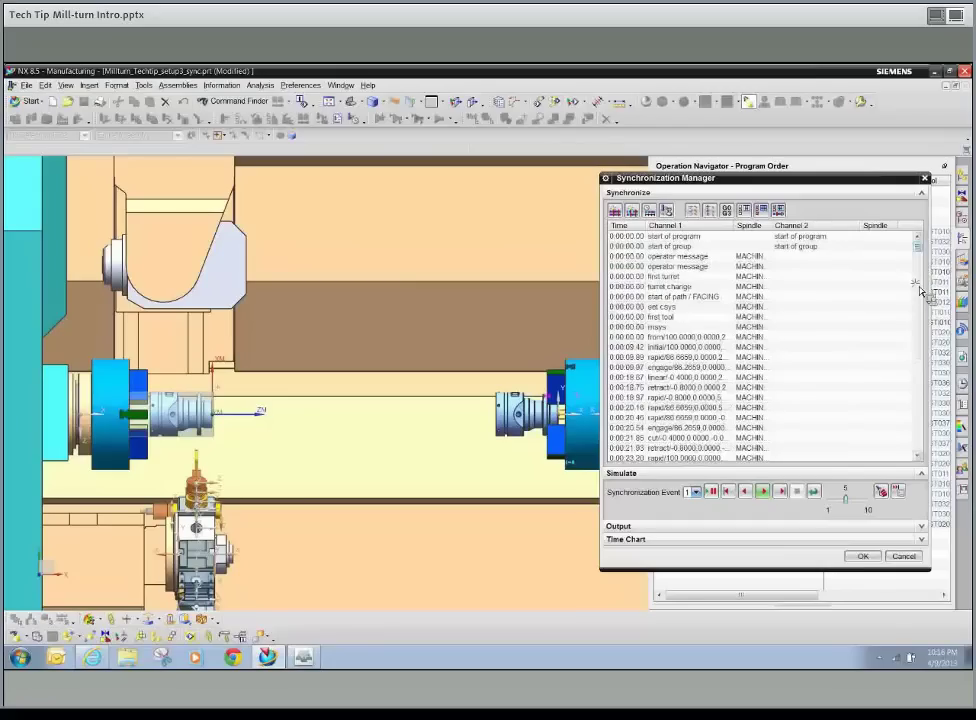
pyautogui.moveTo(914, 389); pyautogui.dragTo(914, 419)
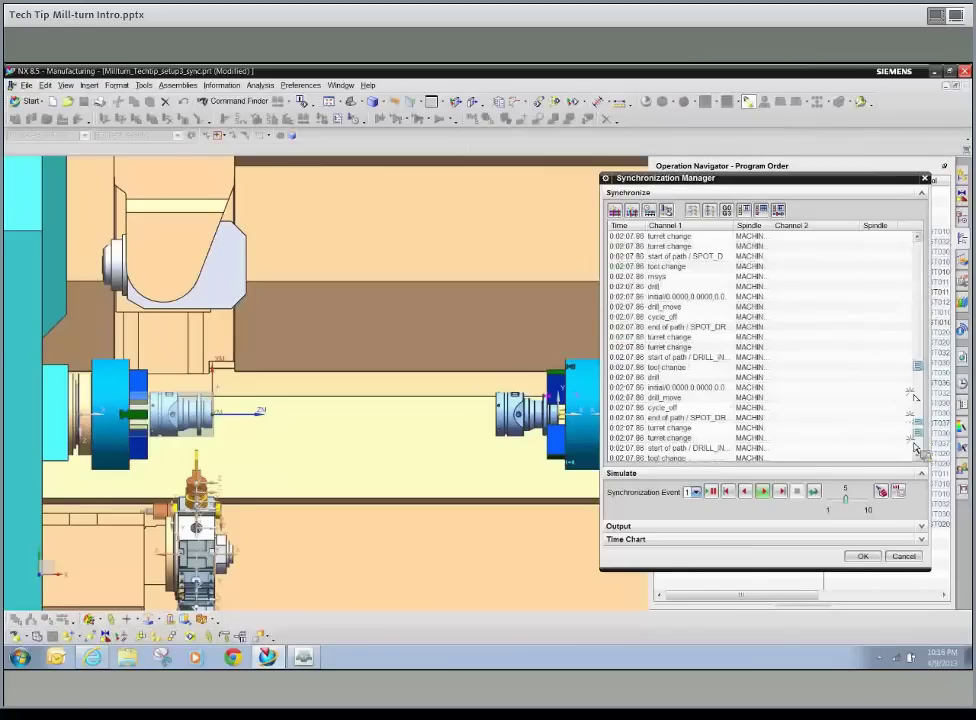
pyautogui.scroll(-5, 775, 454)
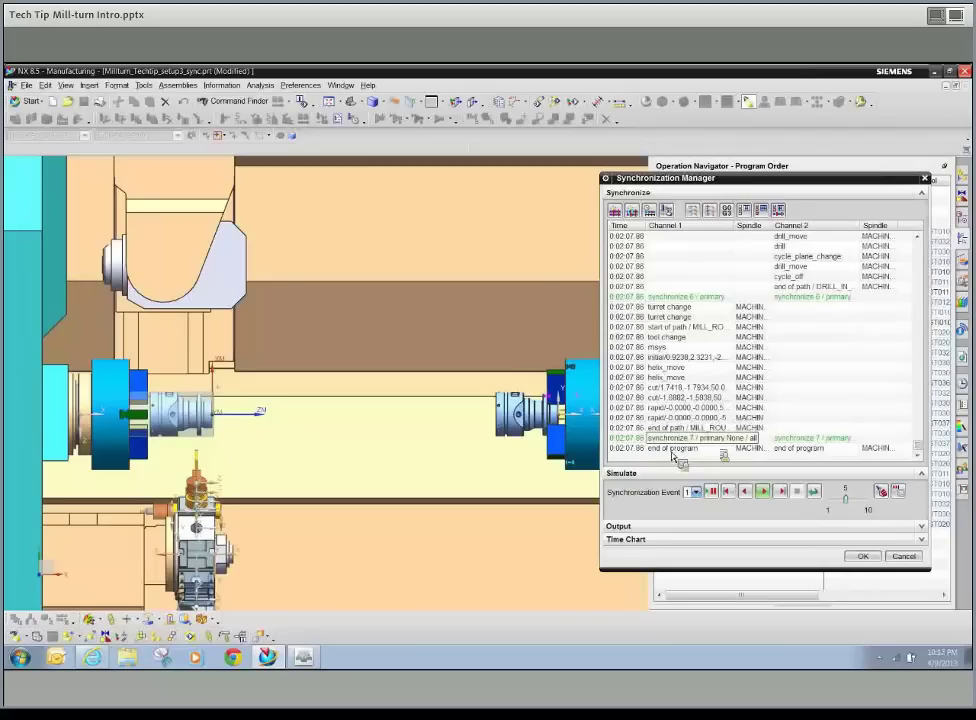
pyautogui.moveTo(674, 455); pyautogui.dragTo(816, 432)
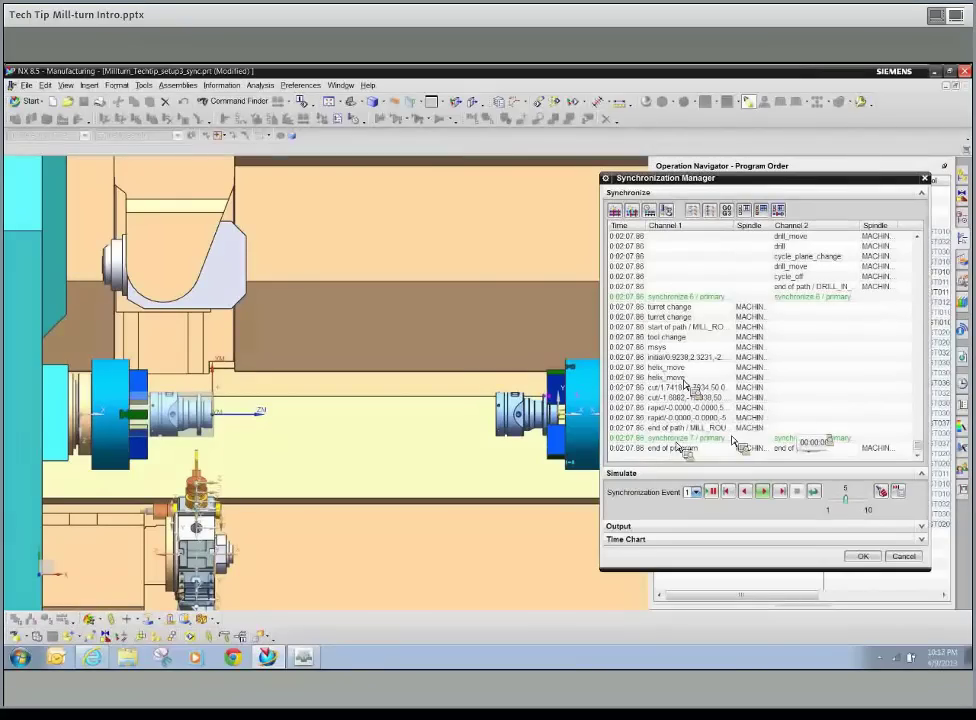
pyautogui.moveTo(680, 437)
pyautogui.mouseDown()
pyautogui.moveTo(681, 306)
pyautogui.moveTo(673, 366)
pyautogui.moveTo(662, 367)
pyautogui.moveTo(672, 416)
pyautogui.mouseUp()
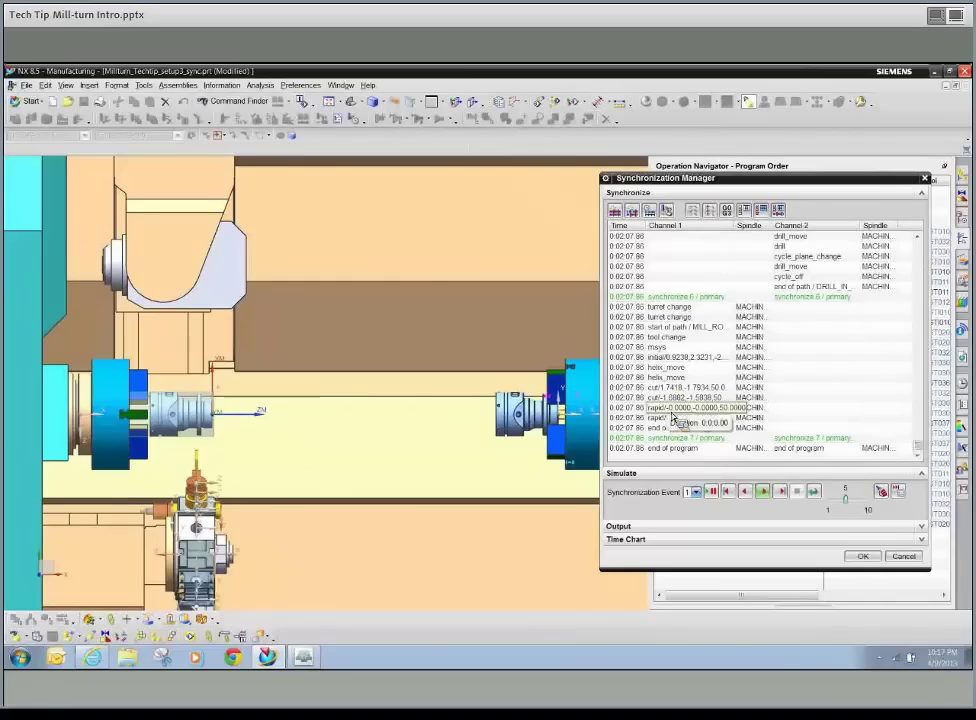
pyautogui.moveTo(674, 419); pyautogui.dragTo(674, 419)
pyautogui.moveTo(674, 419); pyautogui.dragTo(674, 419)
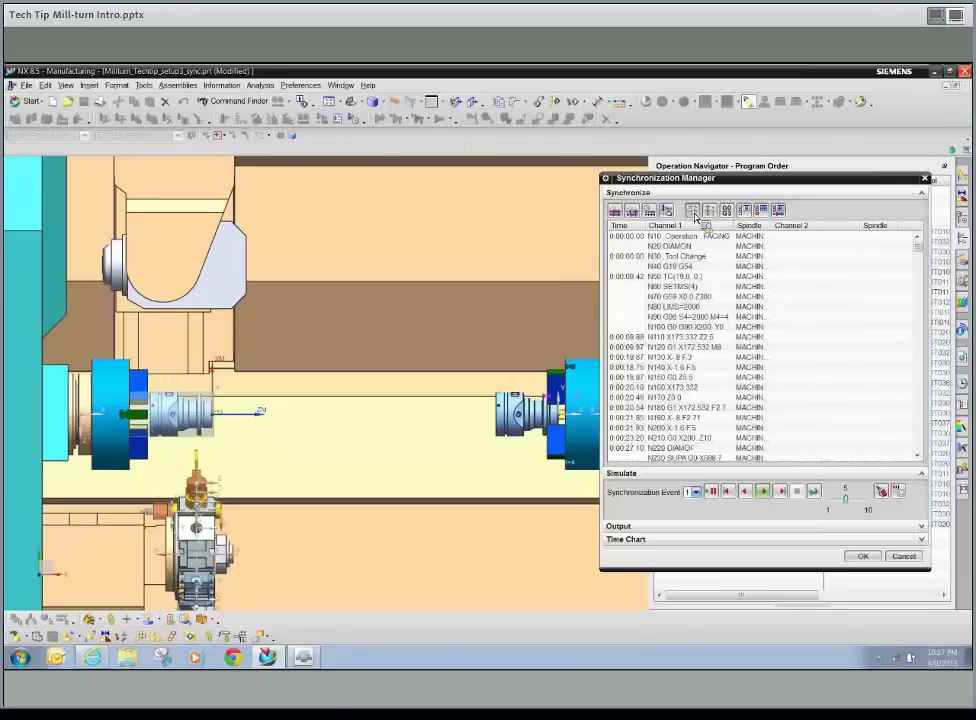
pyautogui.click(693, 212)
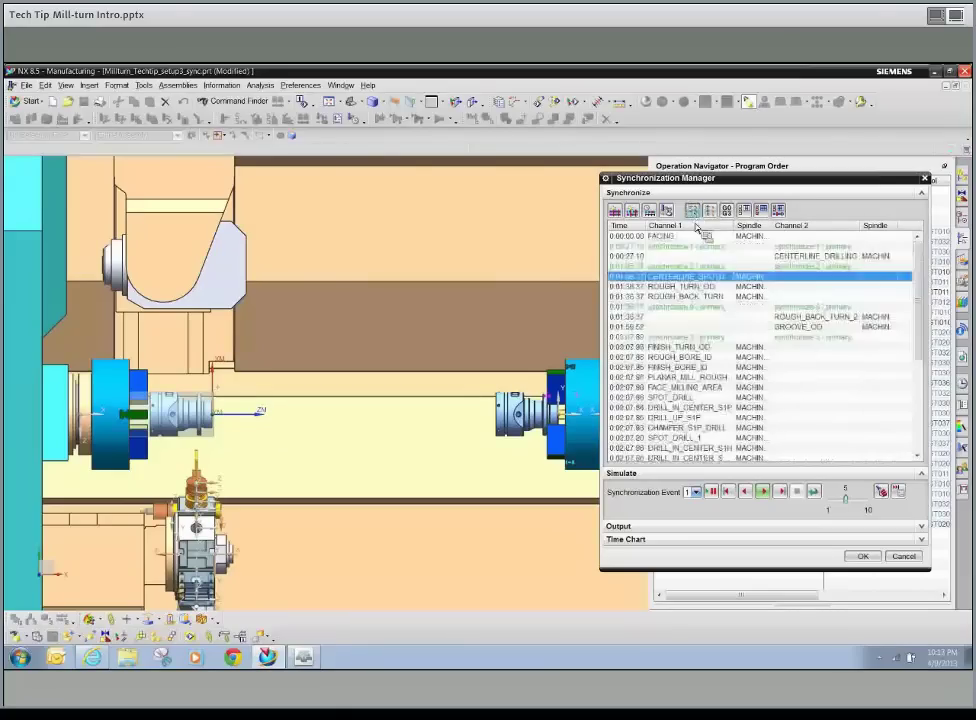
# - Start the synchronized simulation of the program and stop it at the FACING operation
pyautogui.click(764, 492)
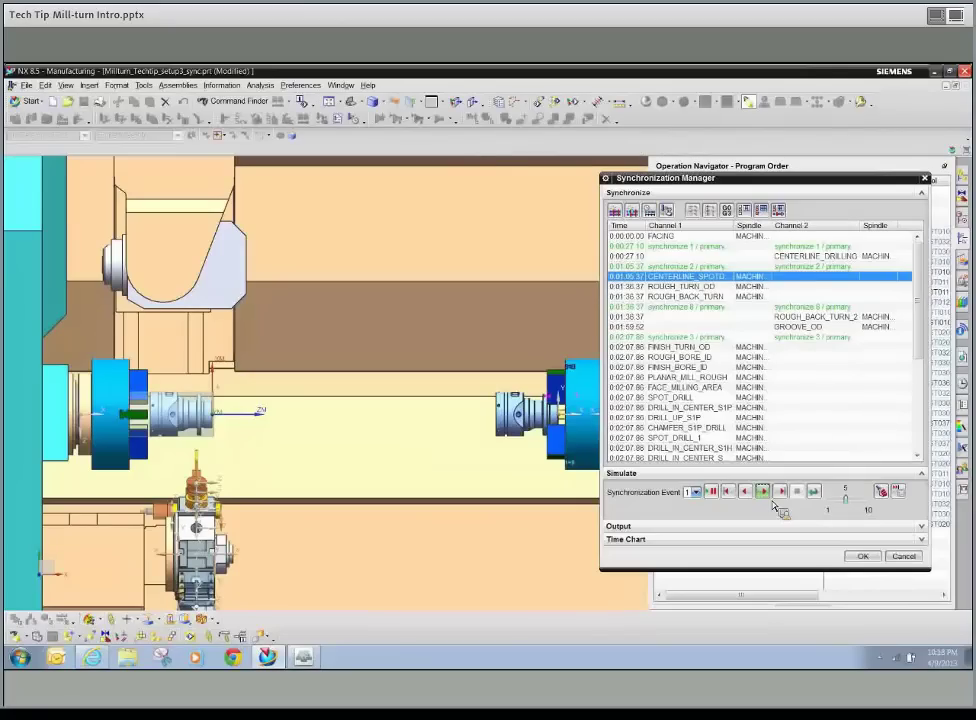
pyautogui.click(774, 505)
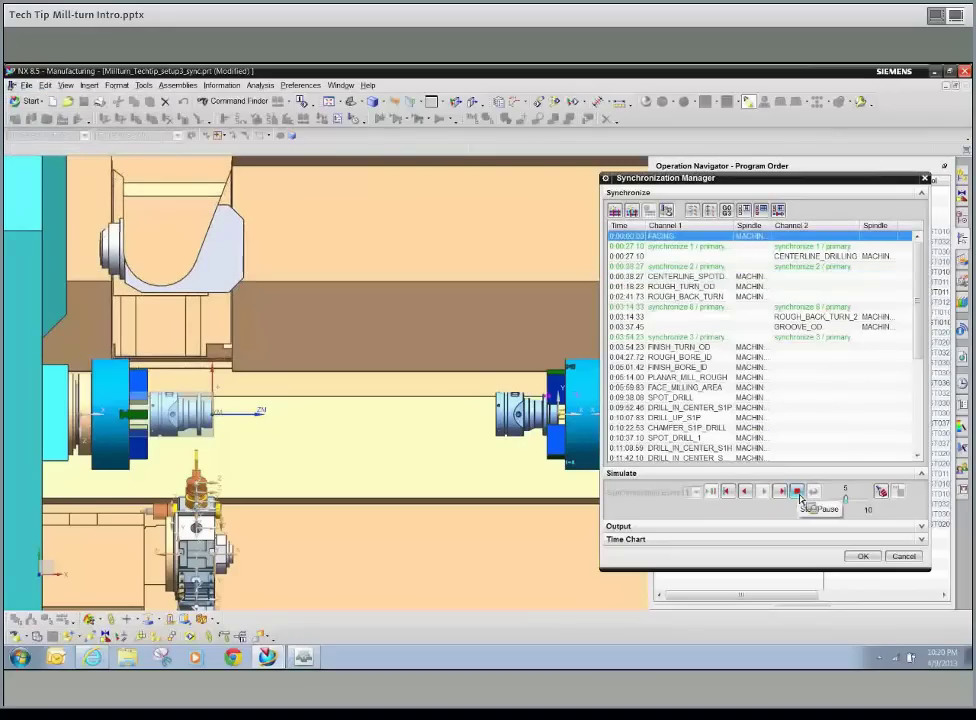
pyautogui.click(798, 494)
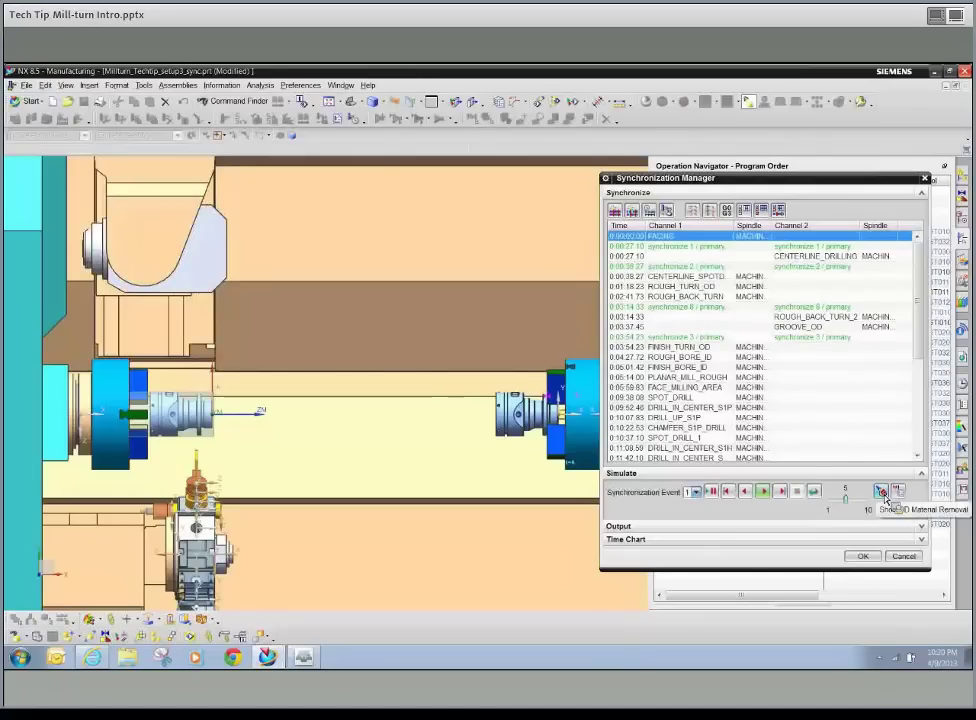
# - Turn on 3D material removal for the blank and run the synchronized simulation from FACING
pyautogui.click(881, 491)
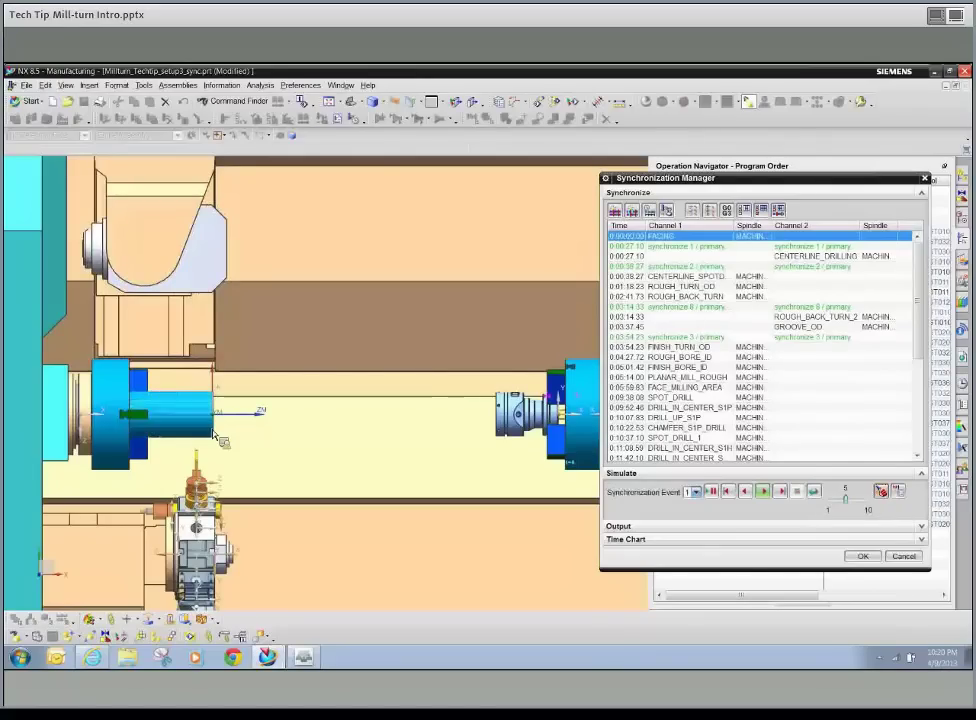
pyautogui.scroll(3, 258, 429)
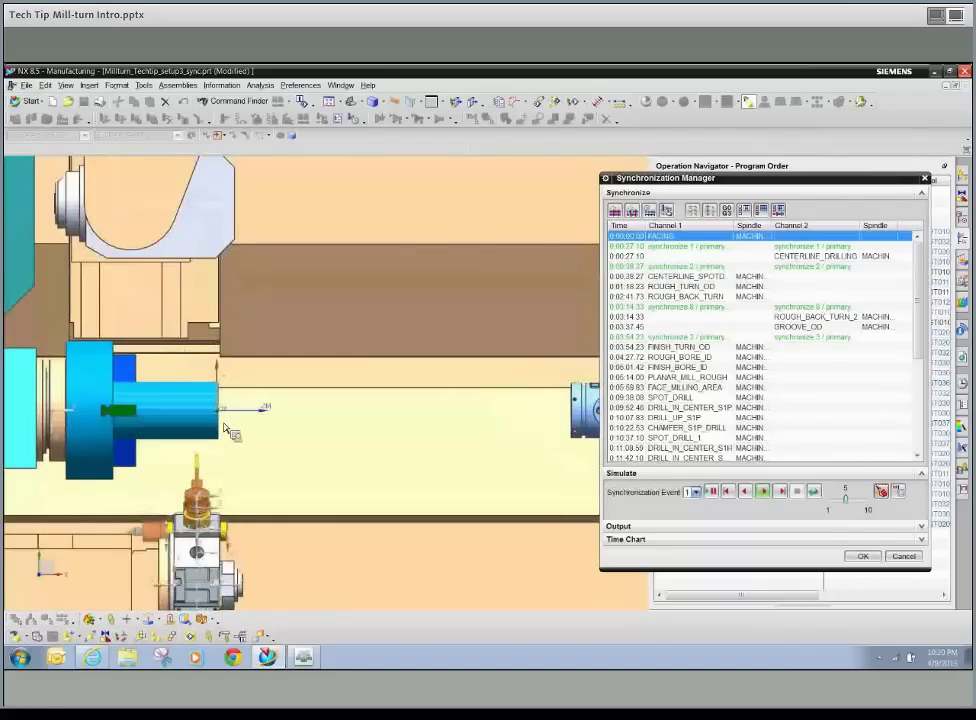
pyautogui.scroll(-2, 262, 432)
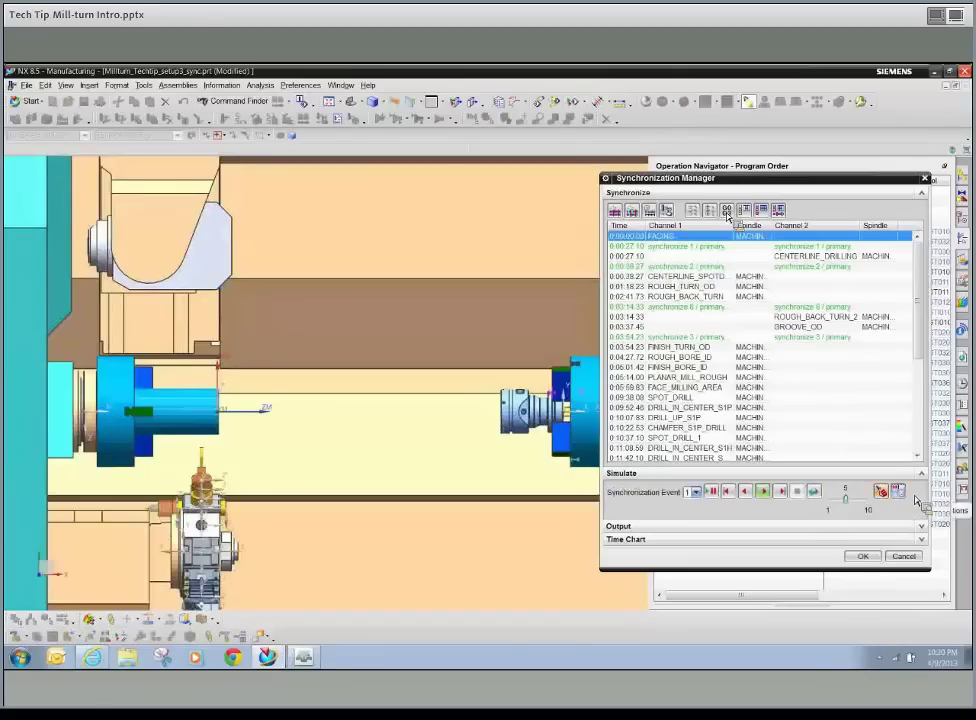
pyautogui.click(910, 495)
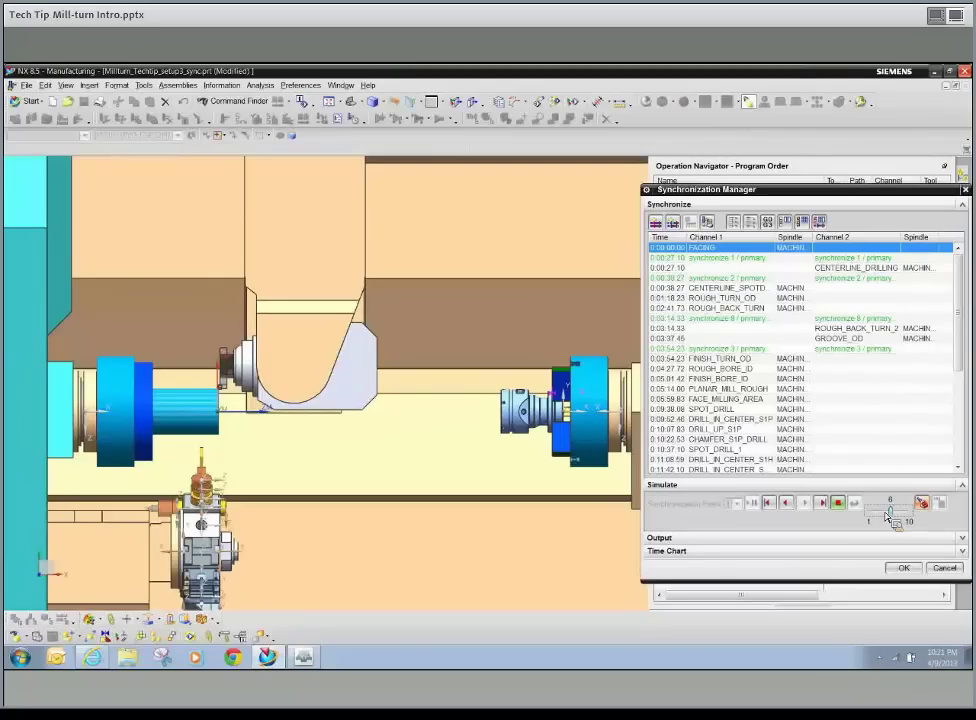
# - Watch the facing and centerline spot drilling simulation while varying its speed between 5 and 7, ending at 5
pyautogui.click(885, 516)
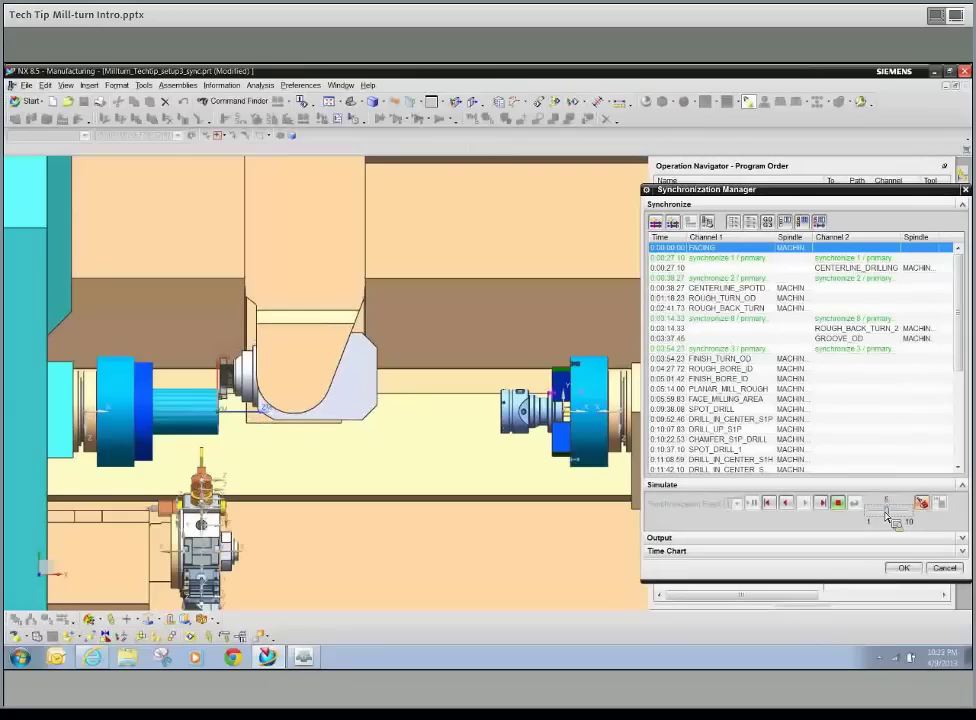
pyautogui.moveTo(886, 517); pyautogui.dragTo(896, 518)
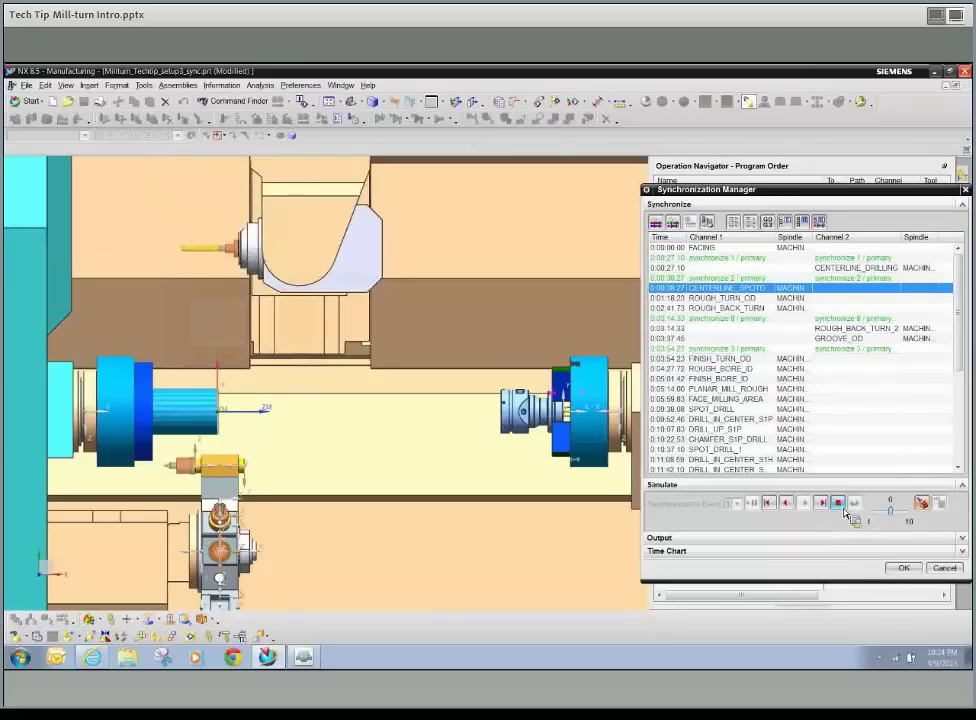
pyautogui.moveTo(889, 513); pyautogui.dragTo(896, 513)
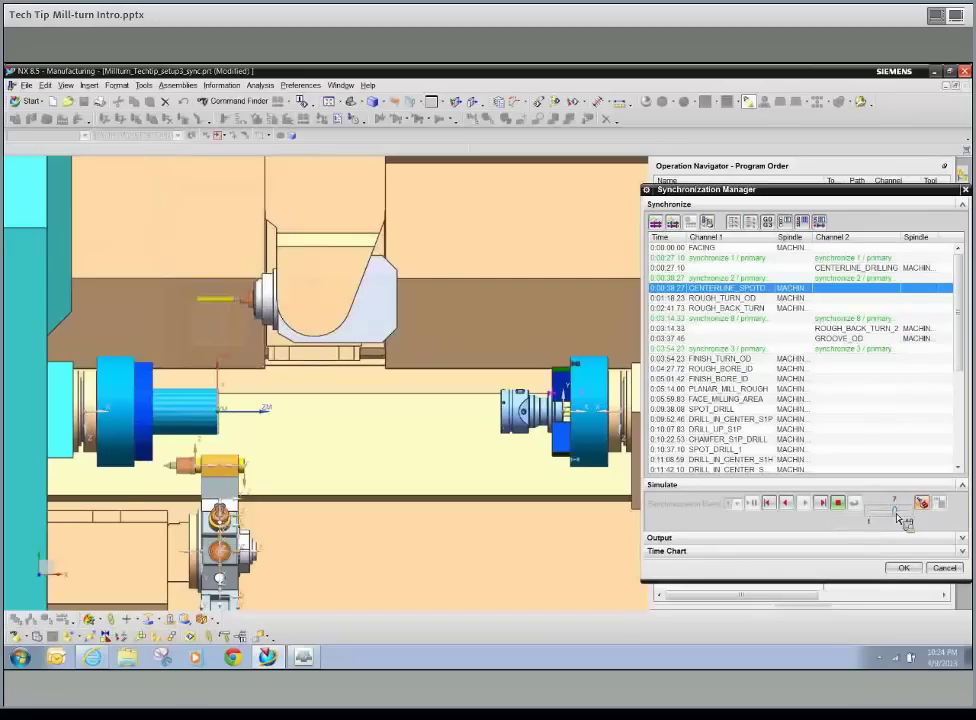
pyautogui.moveTo(895, 514); pyautogui.dragTo(889, 514)
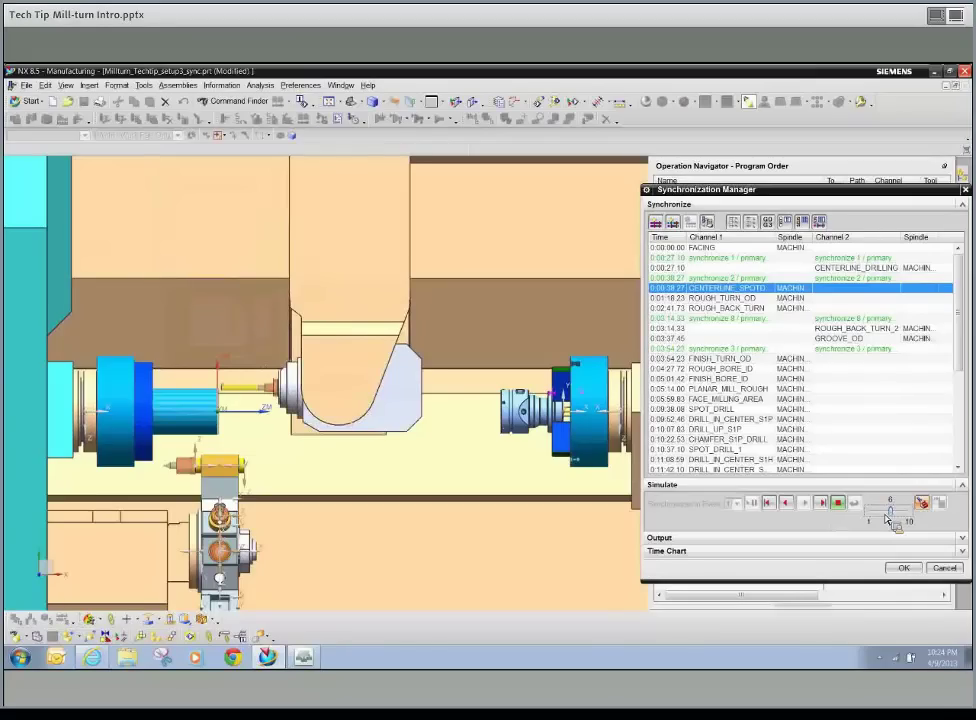
pyautogui.click(885, 516)
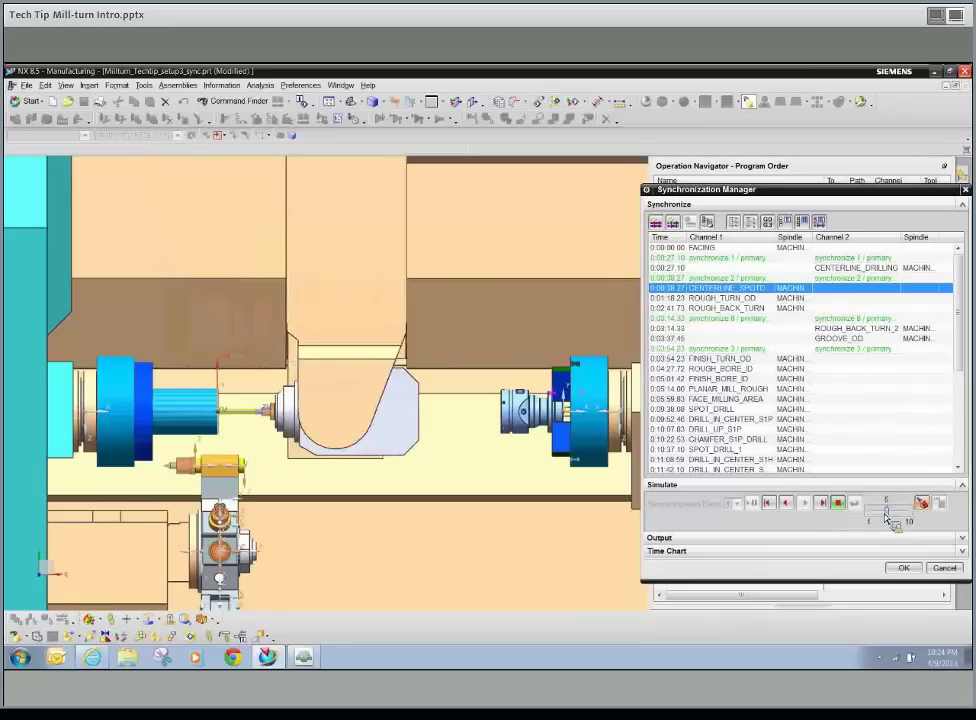
pyautogui.moveTo(886, 512); pyautogui.dragTo(881, 512)
pyautogui.moveTo(881, 512); pyautogui.dragTo(887, 521)
pyautogui.moveTo(886, 519); pyautogui.dragTo(886, 519)
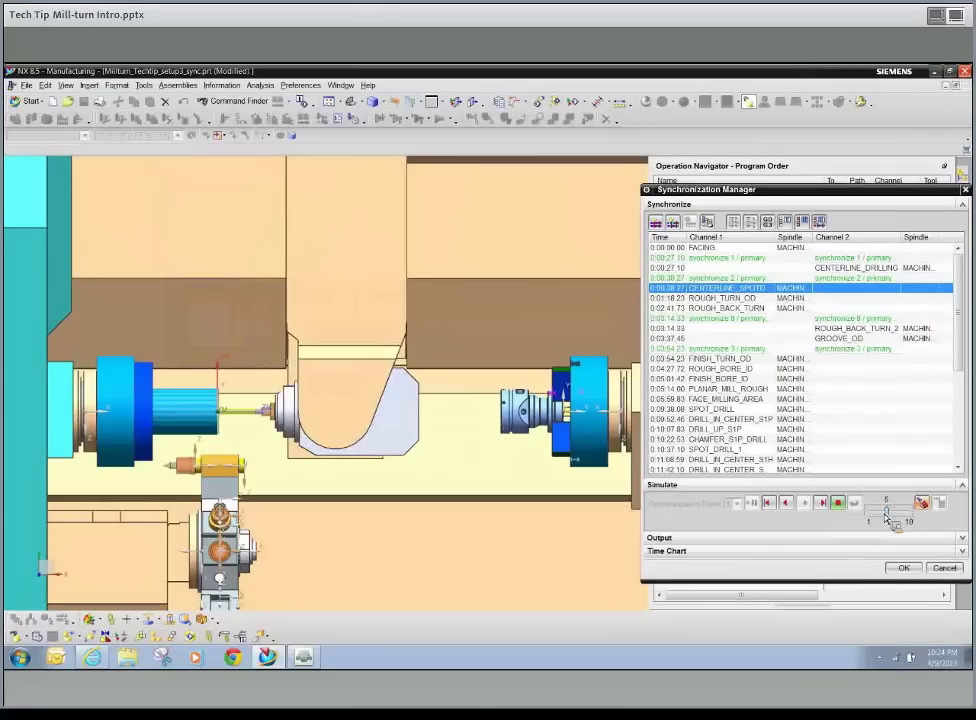